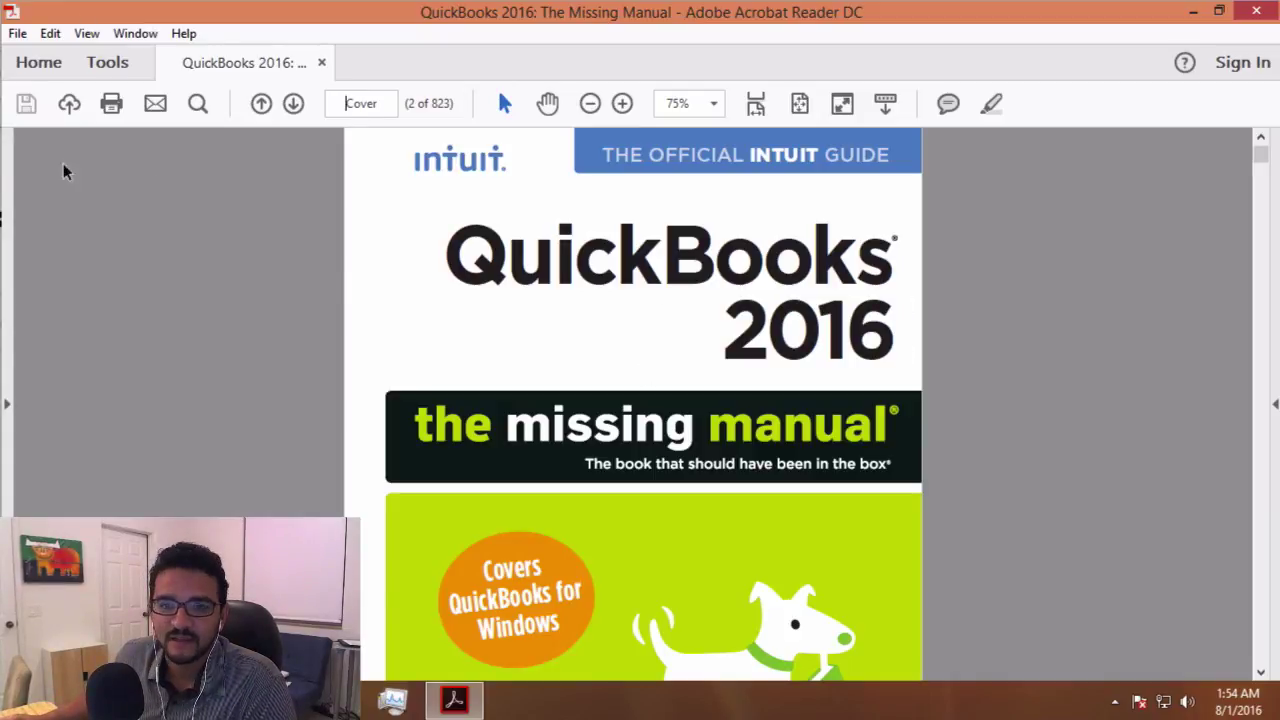
Show the manual's bookmarks and go to Chapter 1: Creating a Company File, followed by Chapter 2: Getting Around in QuickBooks
{"action": "left_click", "coordinate": [5, 385]}
{"action": "left_click", "coordinate": [28, 190]}
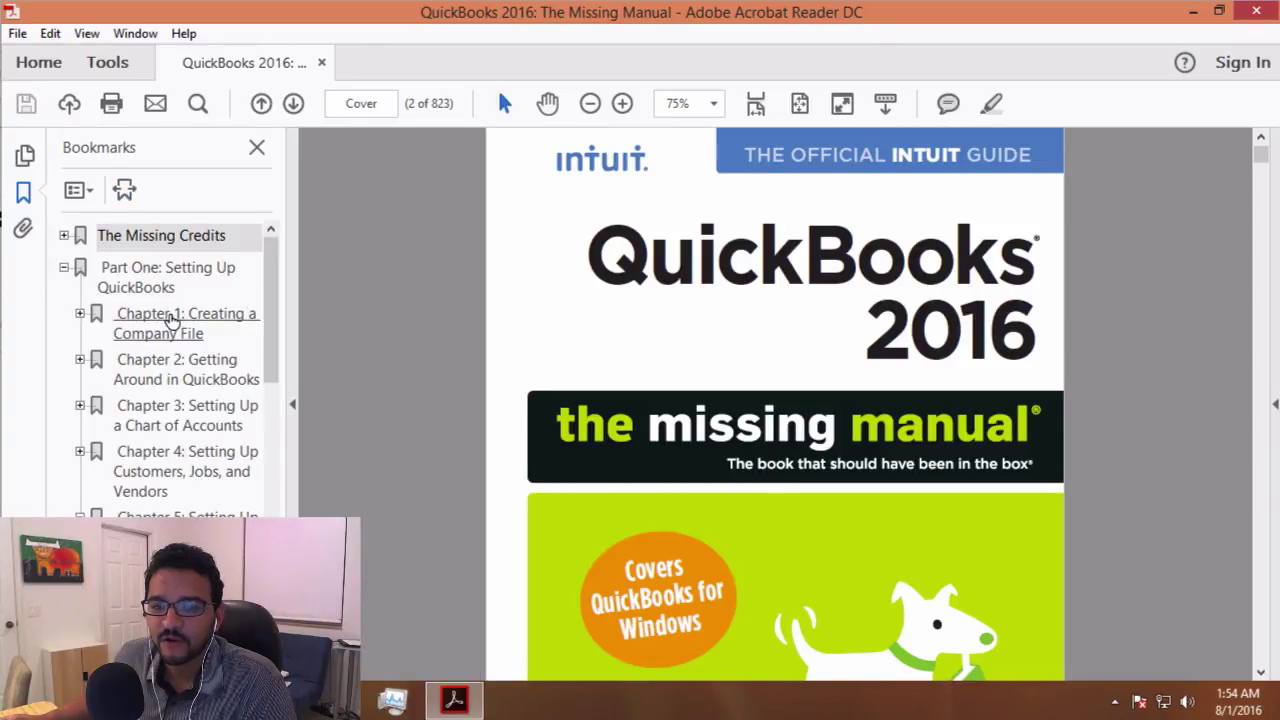
{"action": "left_click", "coordinate": [172, 318]}
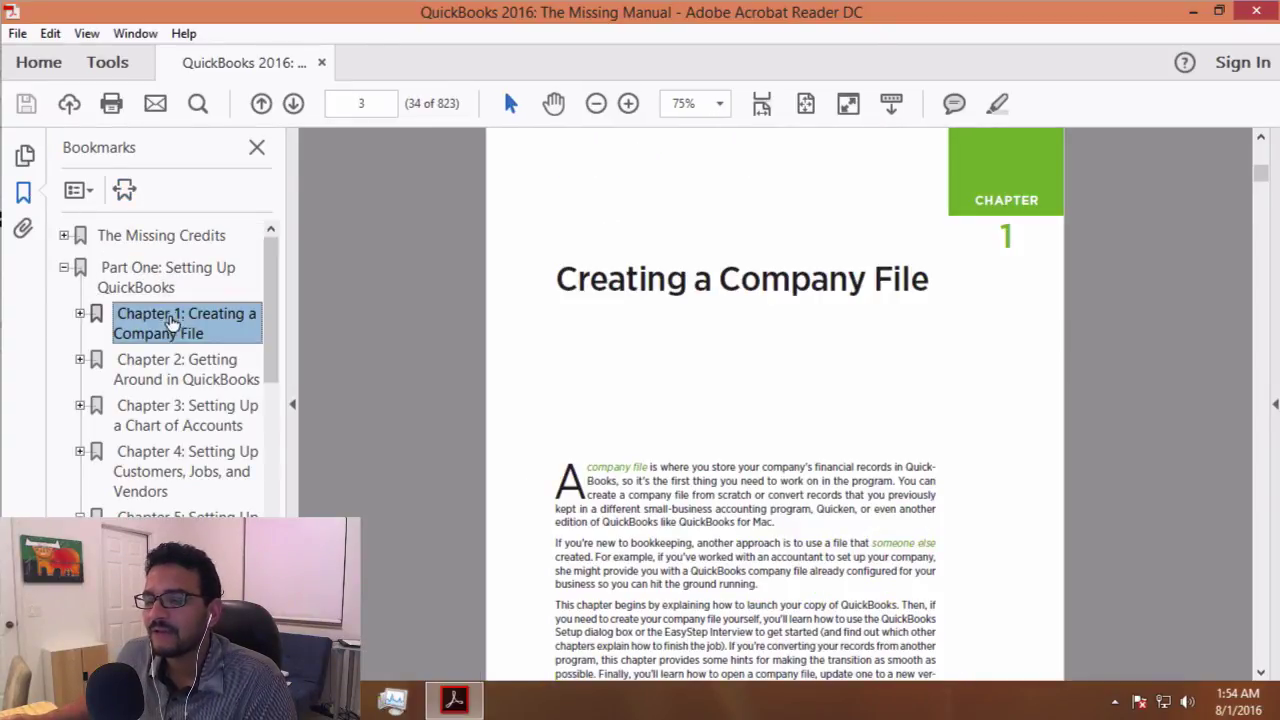
{"action": "left_click", "coordinate": [180, 368]}
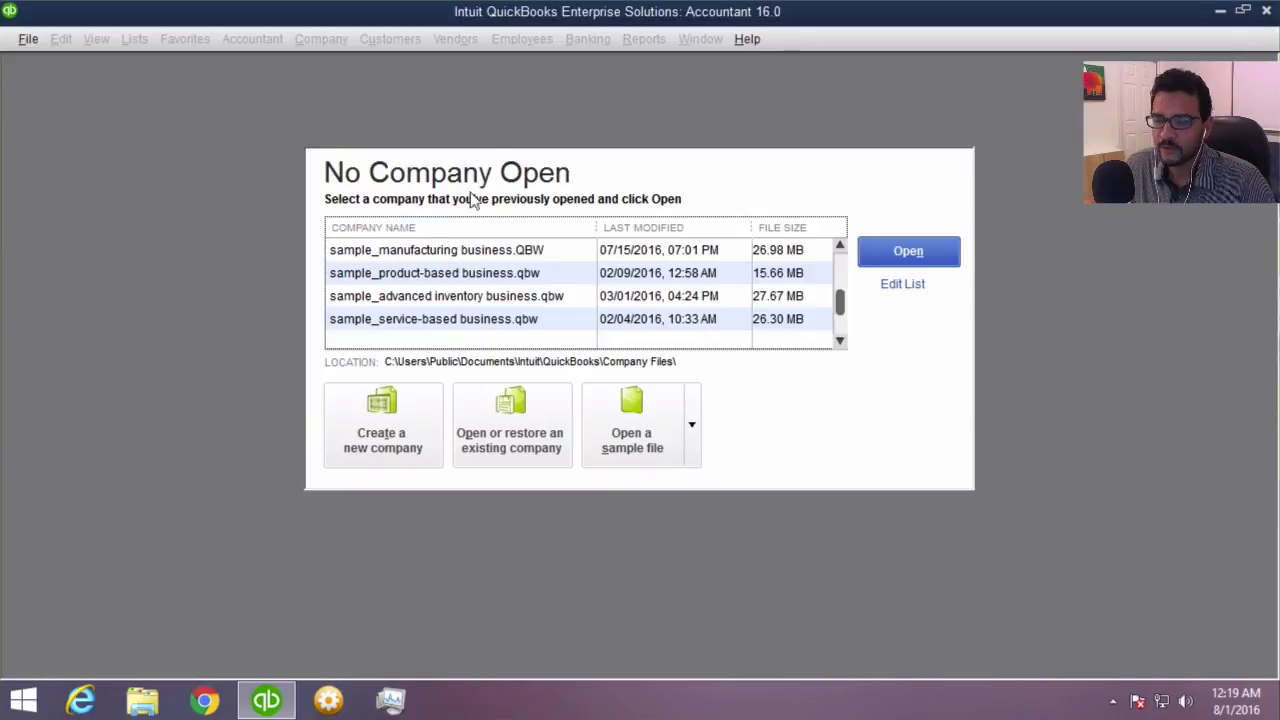
{"action": "left_click", "coordinate": [341, 192]}
{"action": "left_click", "coordinate": [357, 180]}
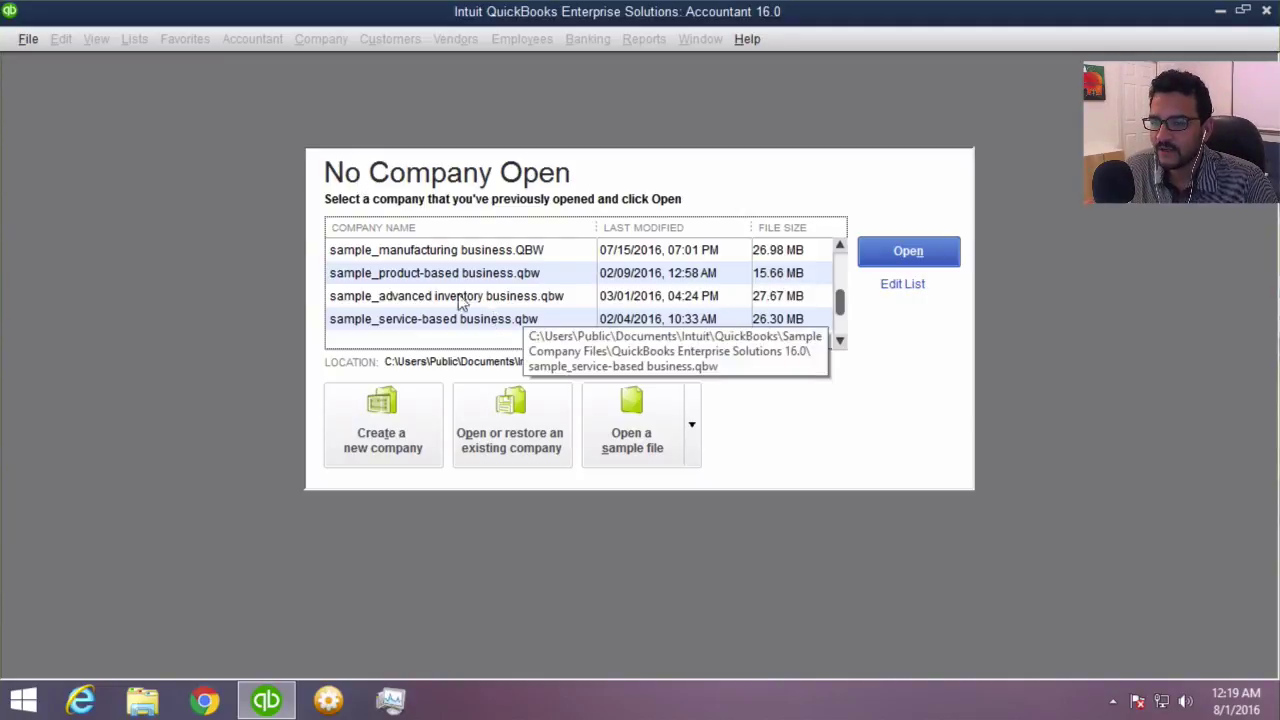
{"action": "left_click", "coordinate": [428, 256]}
{"action": "left_click", "coordinate": [450, 276]}
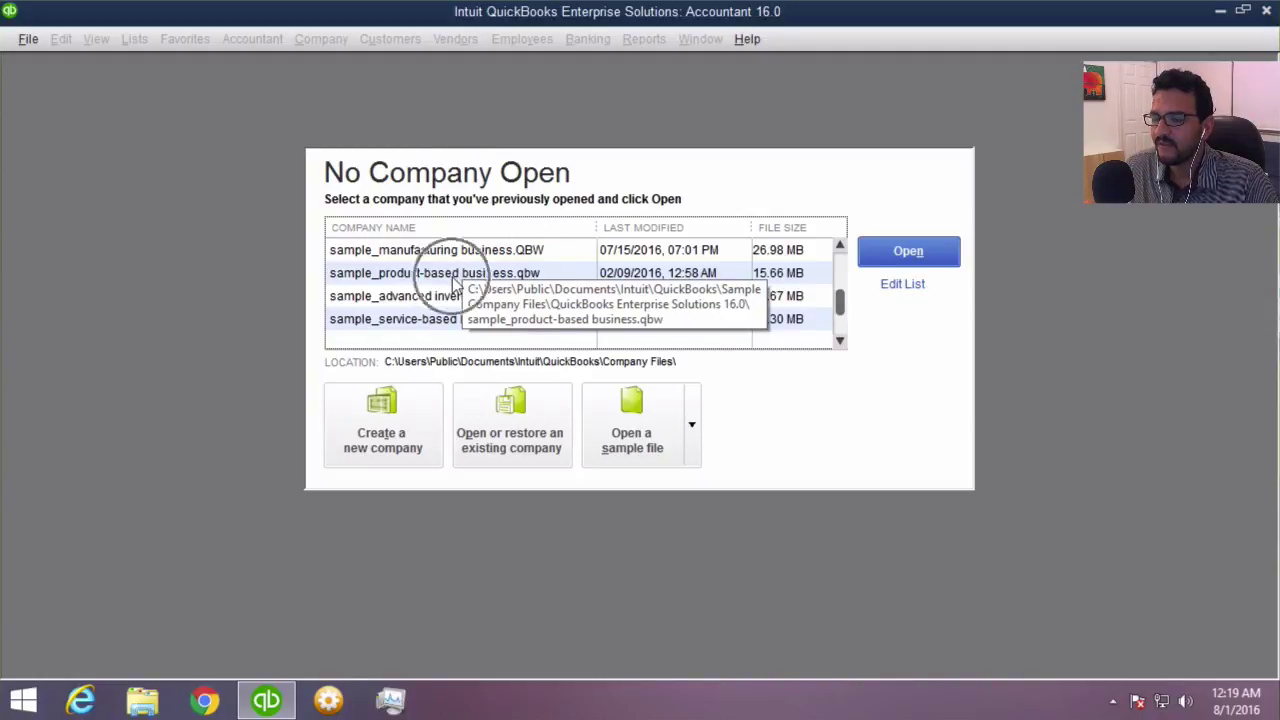
{"action": "left_click", "coordinate": [444, 297]}
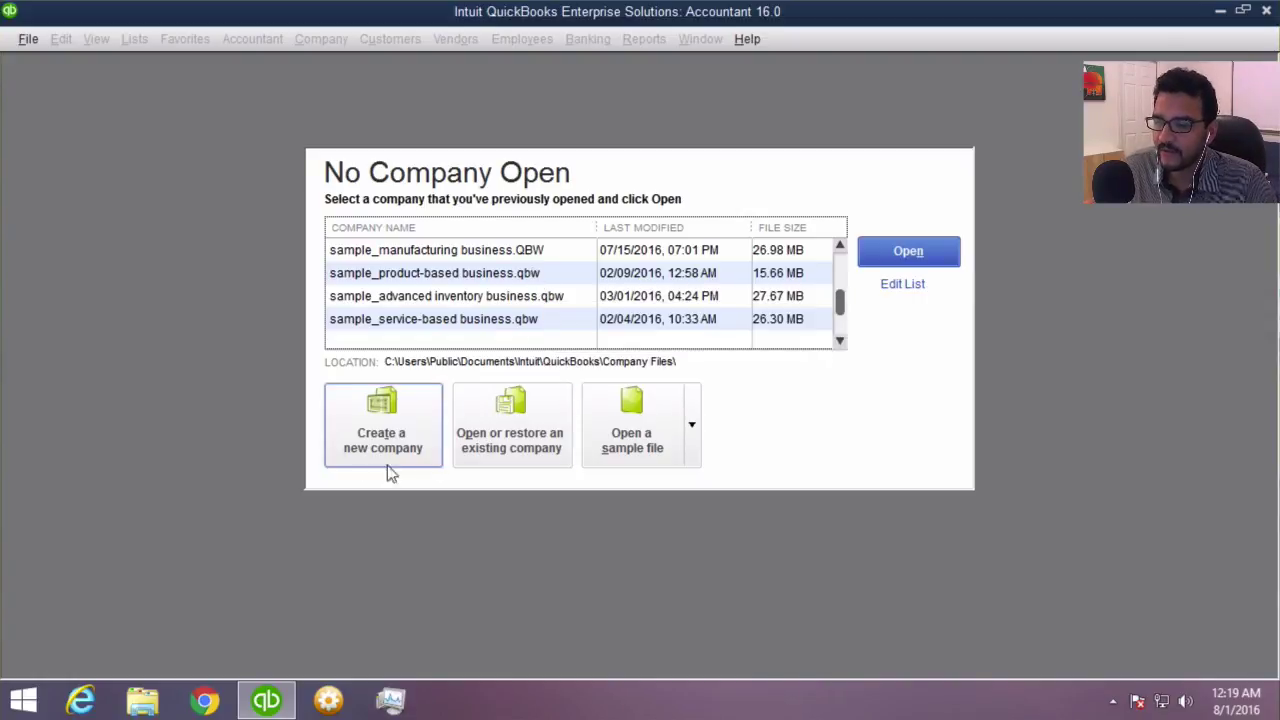
{"action": "left_click", "coordinate": [392, 435]}
{"action": "left_click", "coordinate": [396, 432]}
{"action": "left_click", "coordinate": [400, 432]}
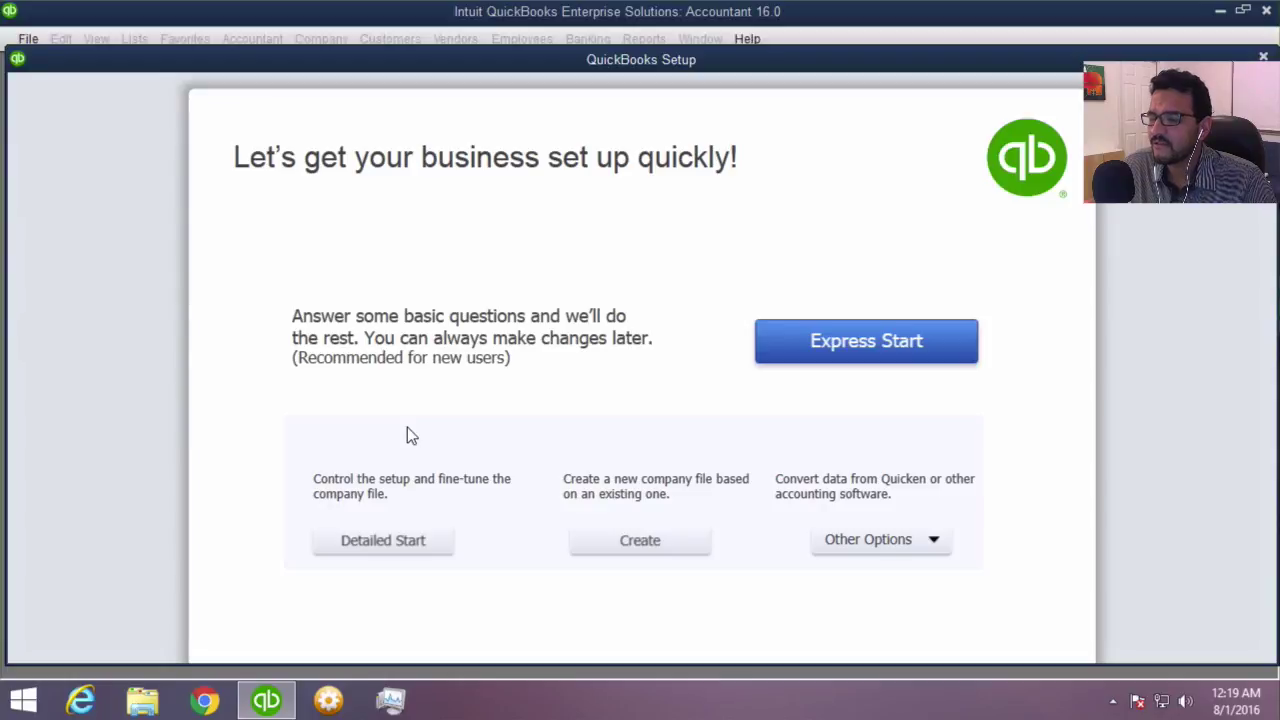
{"action": "left_click", "coordinate": [902, 362]}
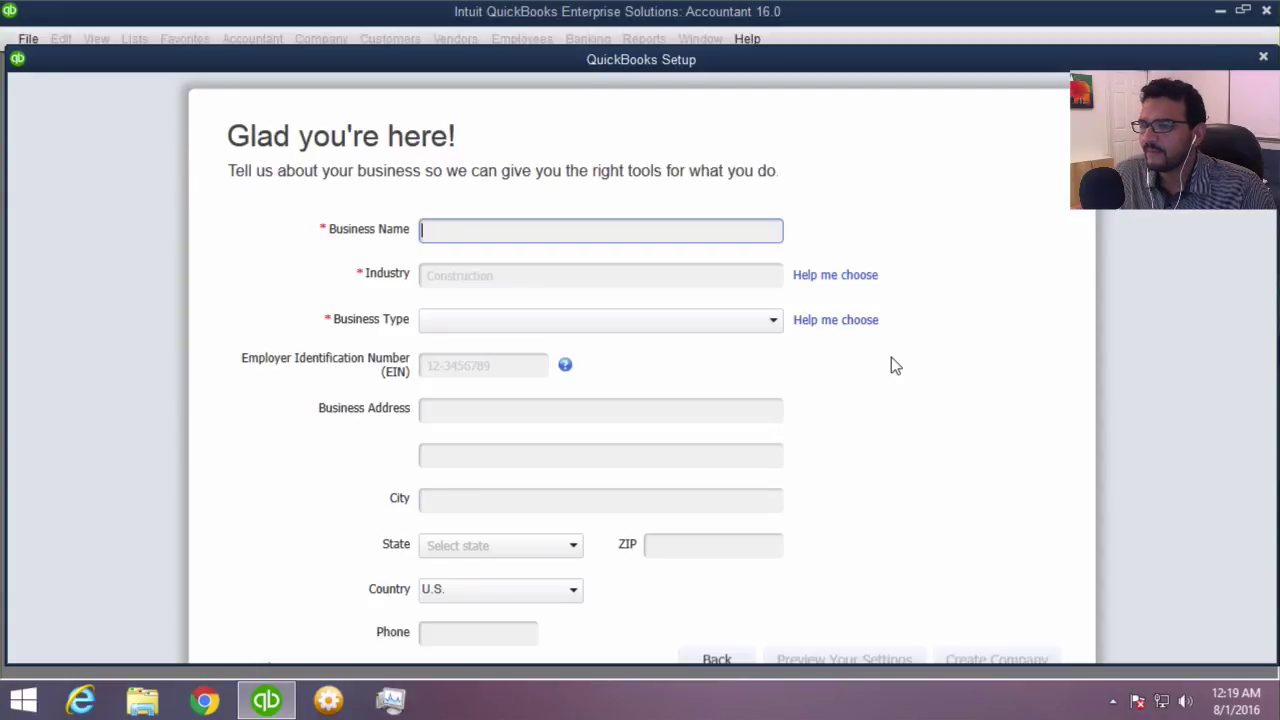
{"action": "left_click", "coordinate": [1263, 56]}
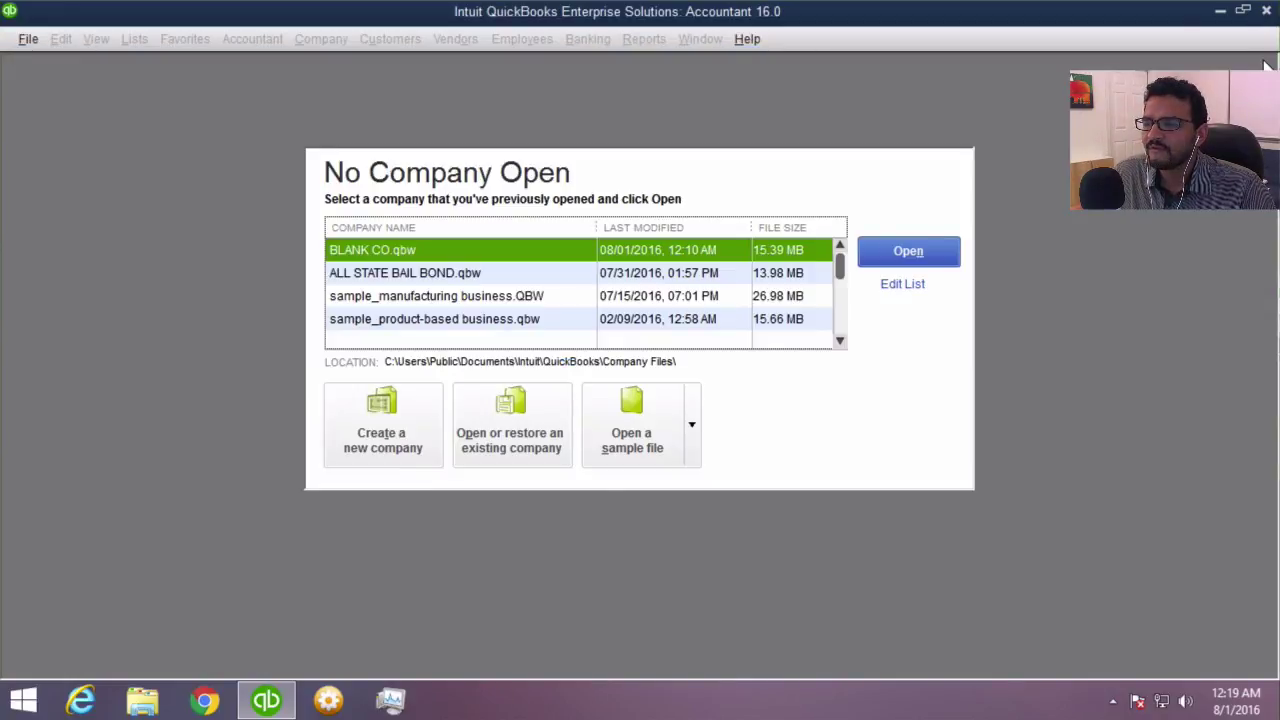
Start creating a new company file with the Detailed Start setup
{"action": "left_click", "coordinate": [398, 430]}
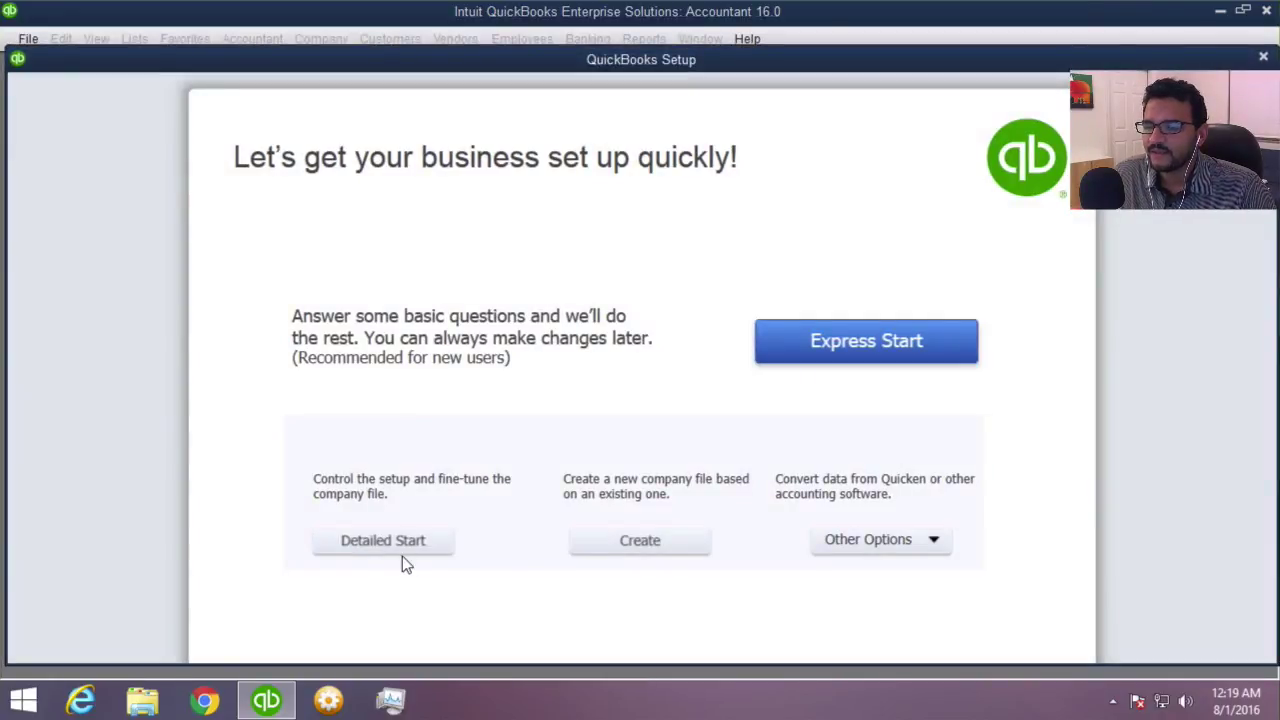
{"action": "left_click", "coordinate": [400, 555]}
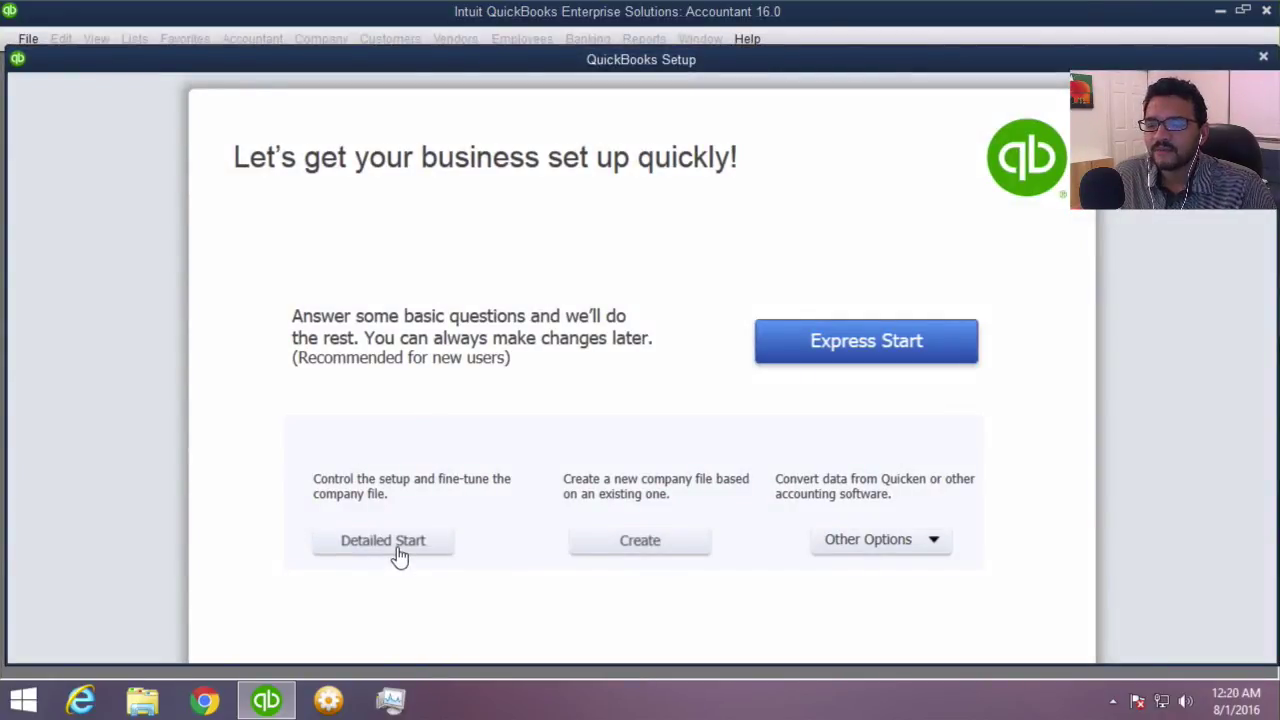
{"action": "left_click", "coordinate": [387, 552]}
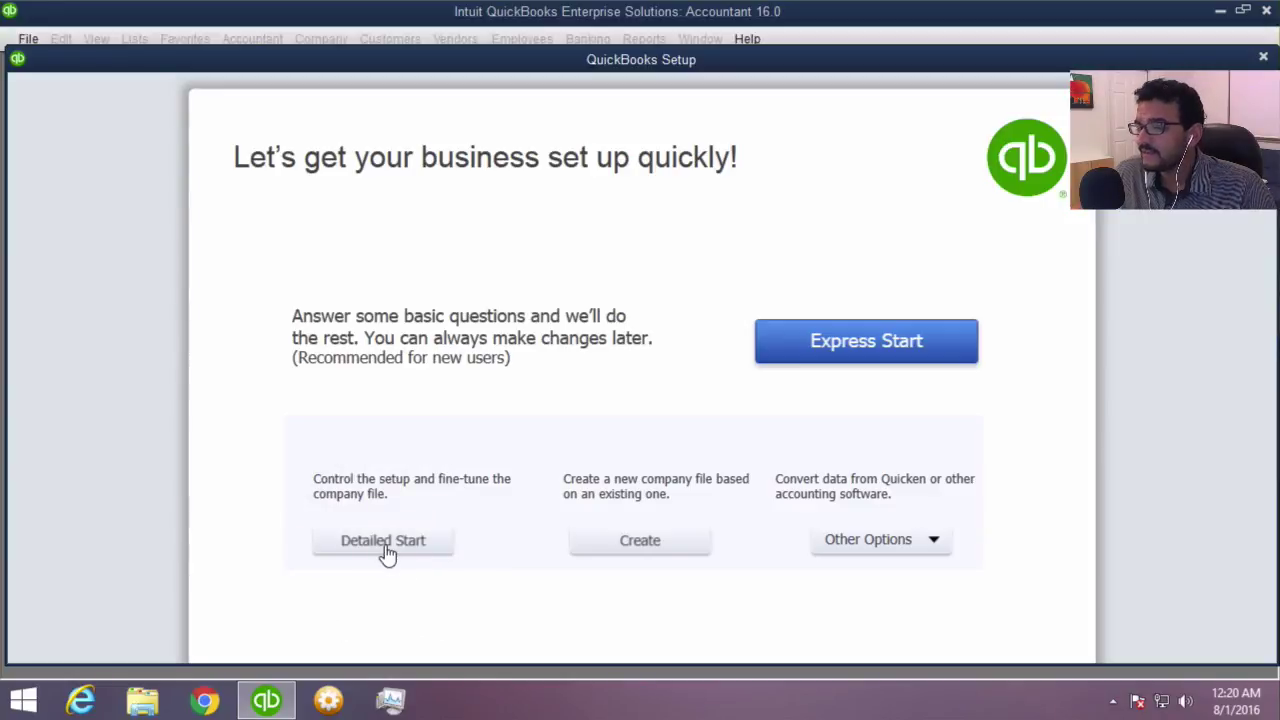
{"action": "left_click", "coordinate": [387, 552]}
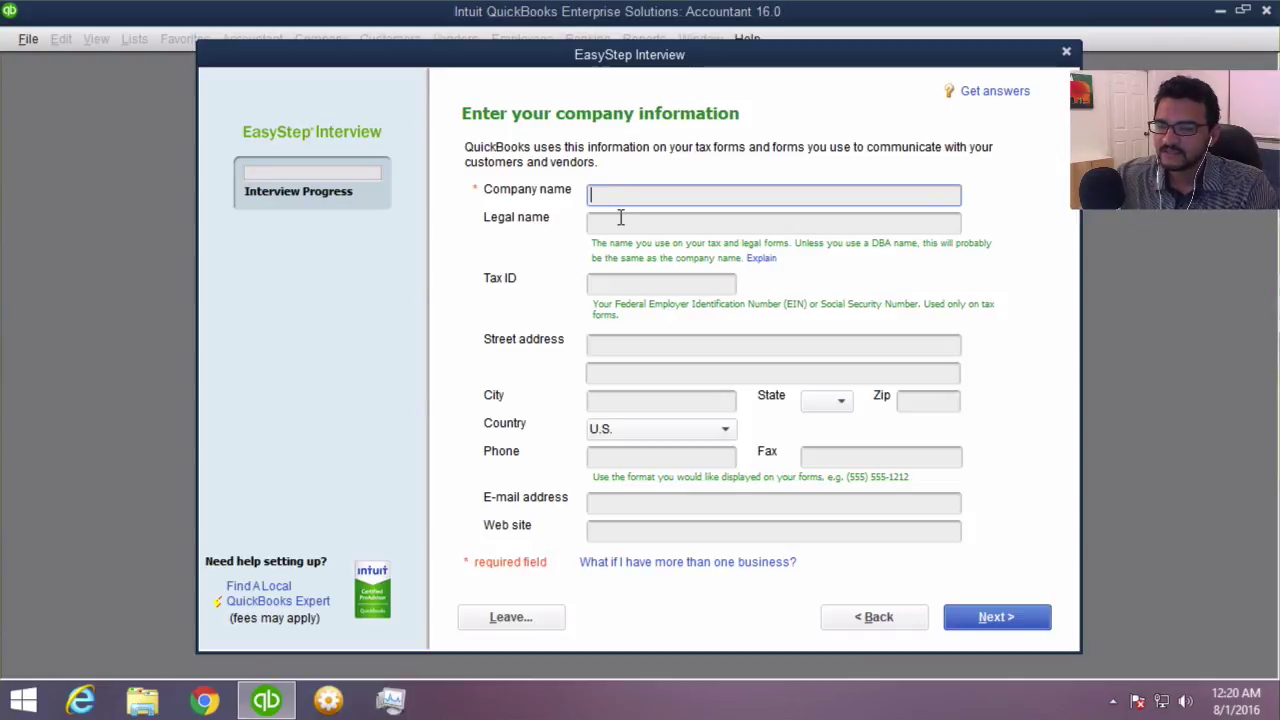
Enter Miami Computers Corp as the company name, accept the same legal name and leave the tax ID empty
{"action": "type", "text": "Miami Computers "}
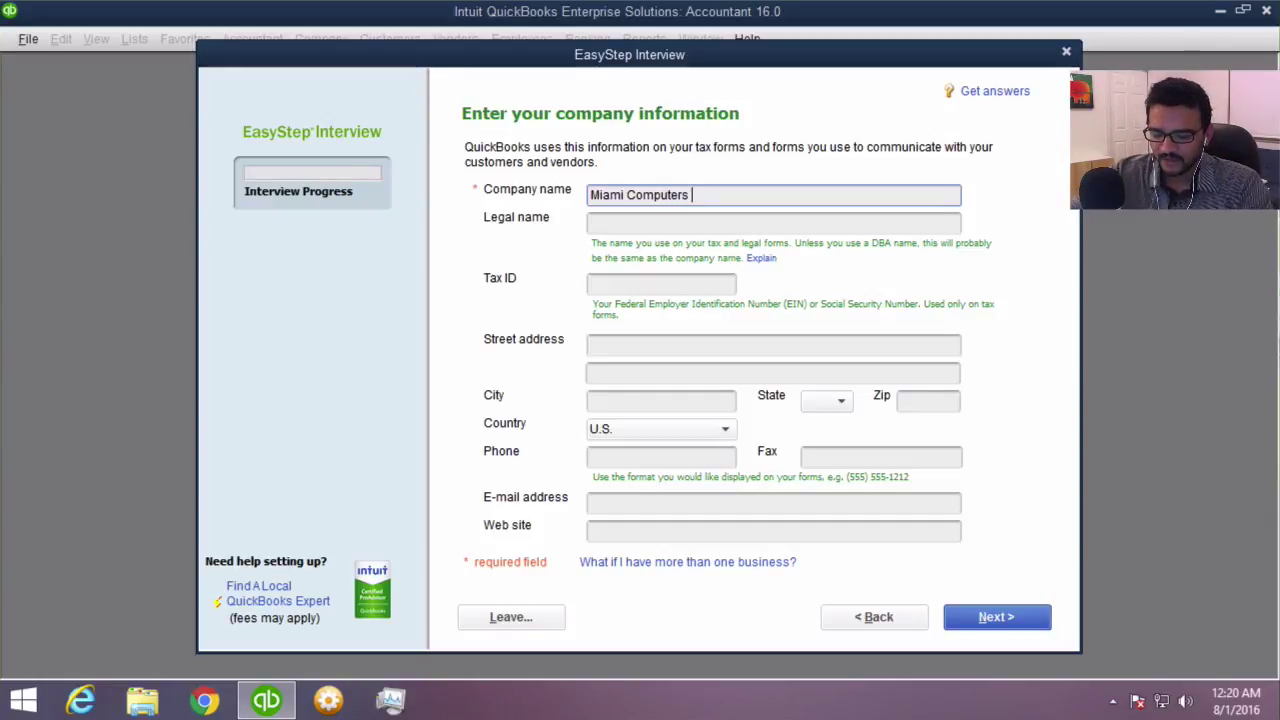
{"action": "type", "text": "Corp"}
{"action": "key", "text": "Tab"}
{"action": "key", "text": "Tab"}
{"action": "key", "text": "Tab"}
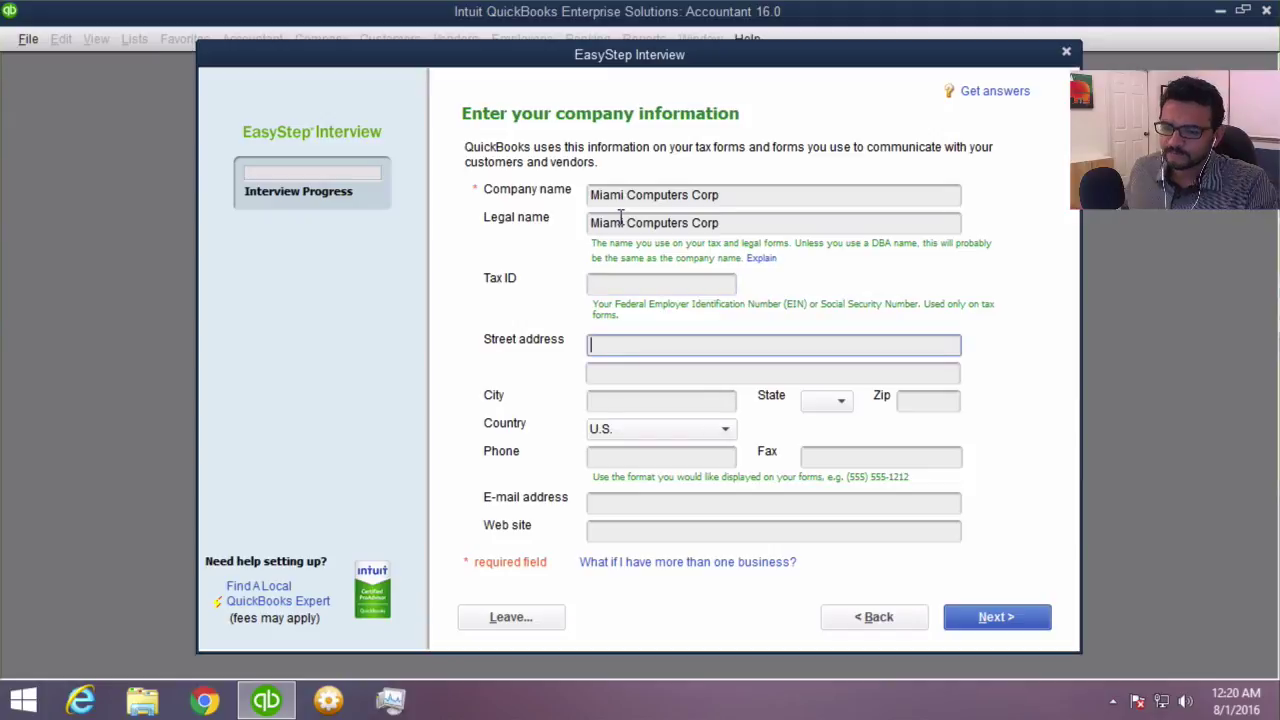
Fill in the first line of the company's street address, leaving the second line empty
{"action": "type", "text": "55"}
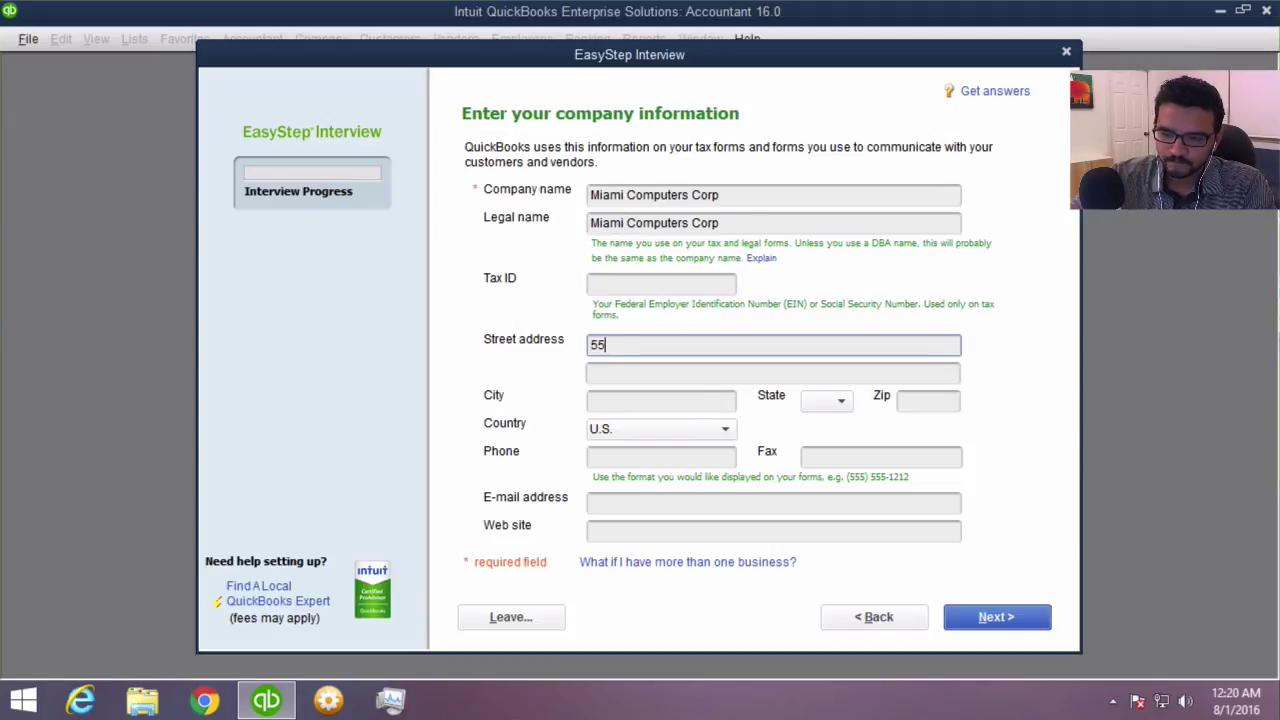
{"action": "type", "text": " Mai"}
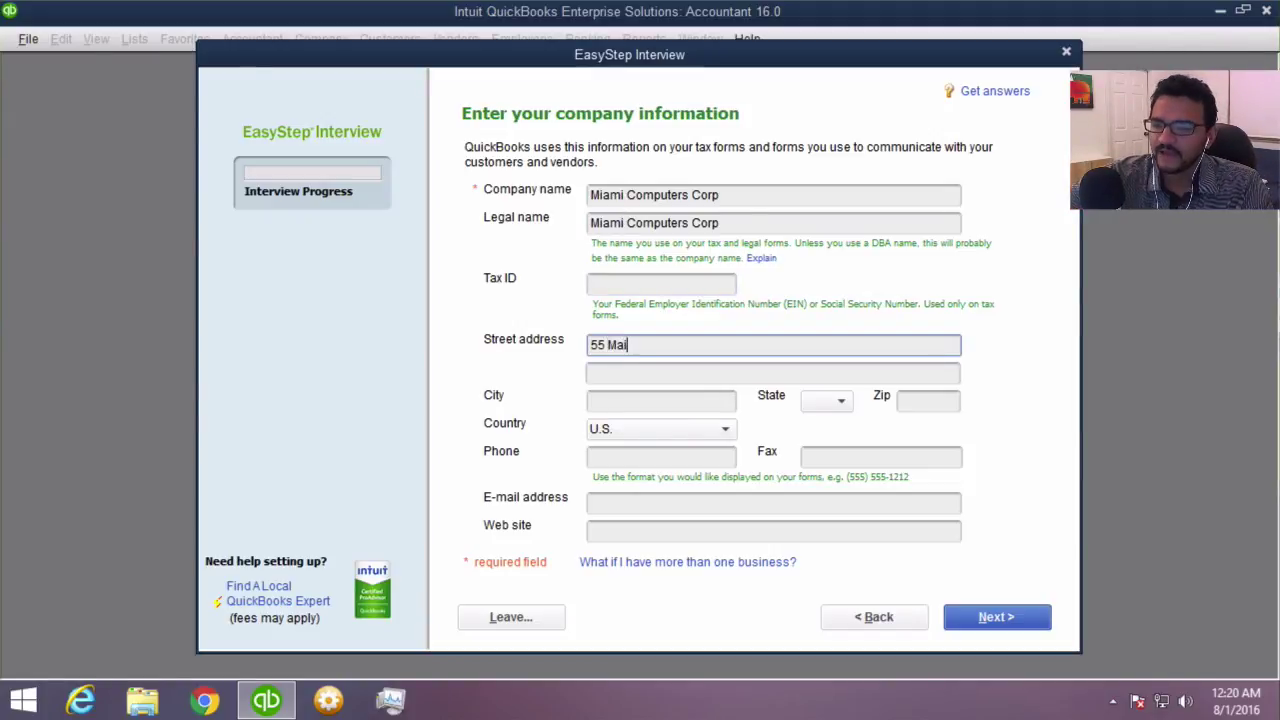
{"action": "type", "text": "n Street"}
{"action": "key", "text": "Tab"}
{"action": "key", "text": "Tab"}
Fill in the company's city, state and ZIP code, keep the U.S. as country, and continue to the industry selection
{"action": "type", "text": "M"}
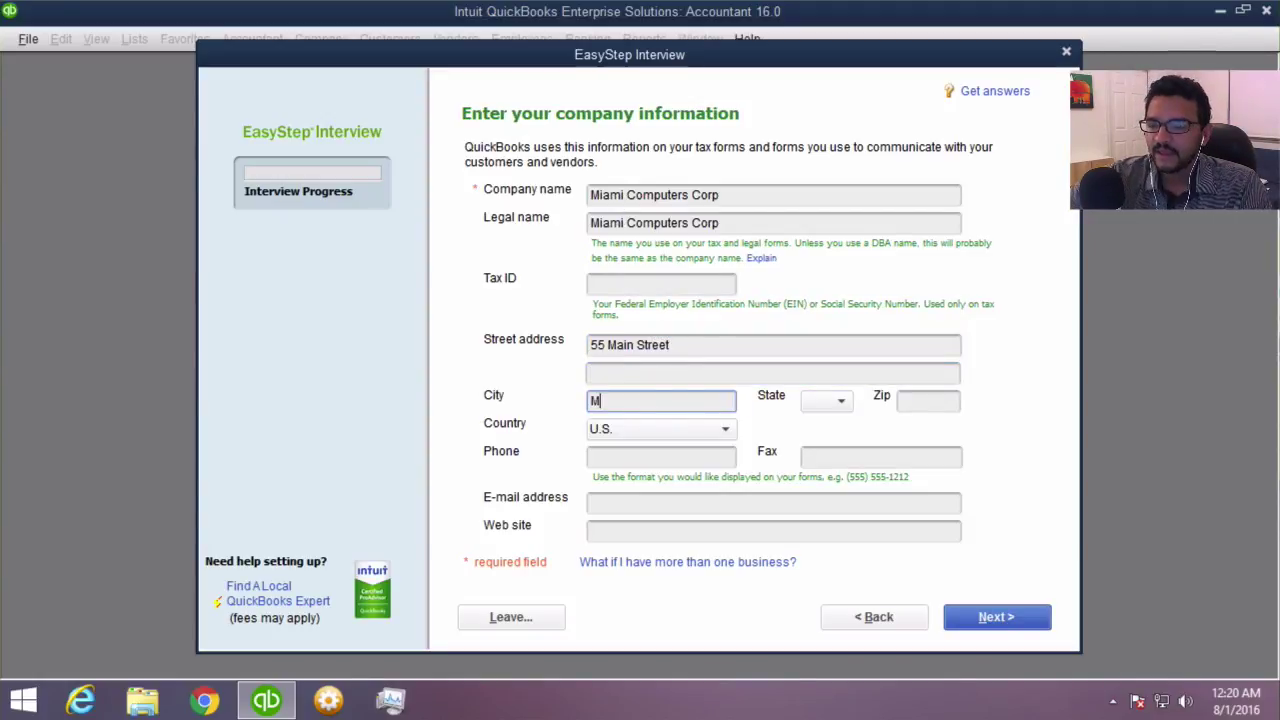
{"action": "type", "text": "iamif"}
{"action": "key", "text": "BackSpace"}
{"action": "key", "text": "Tab"}
{"action": "type", "text": "fl"}
{"action": "key", "text": "Tab"}
{"action": "type", "text": "33316"}
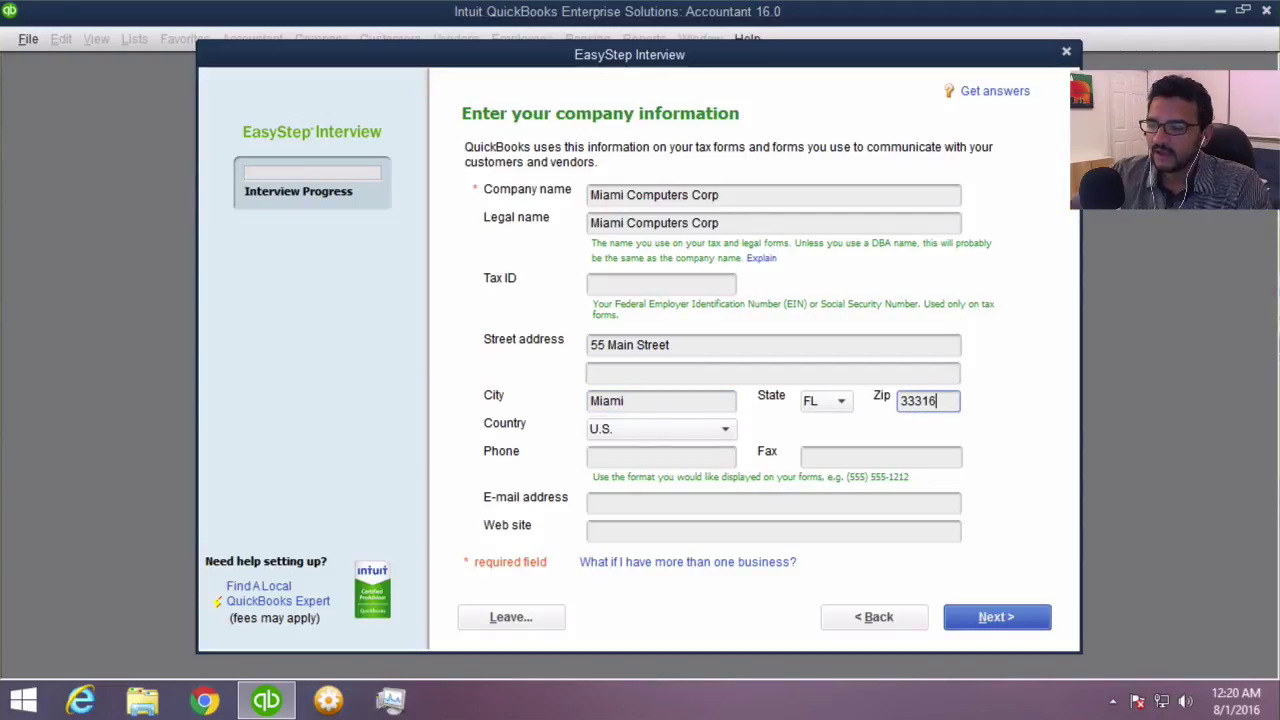
{"action": "key", "text": "Tab"}
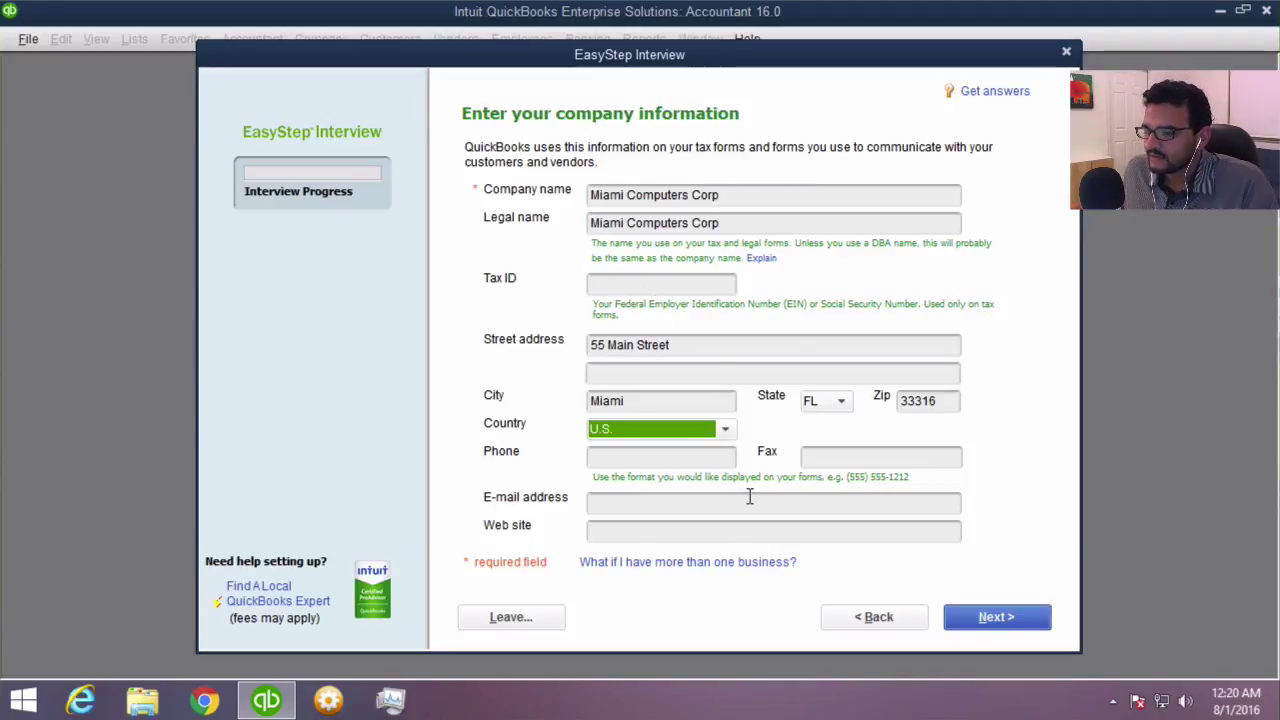
{"action": "left_click", "coordinate": [607, 281]}
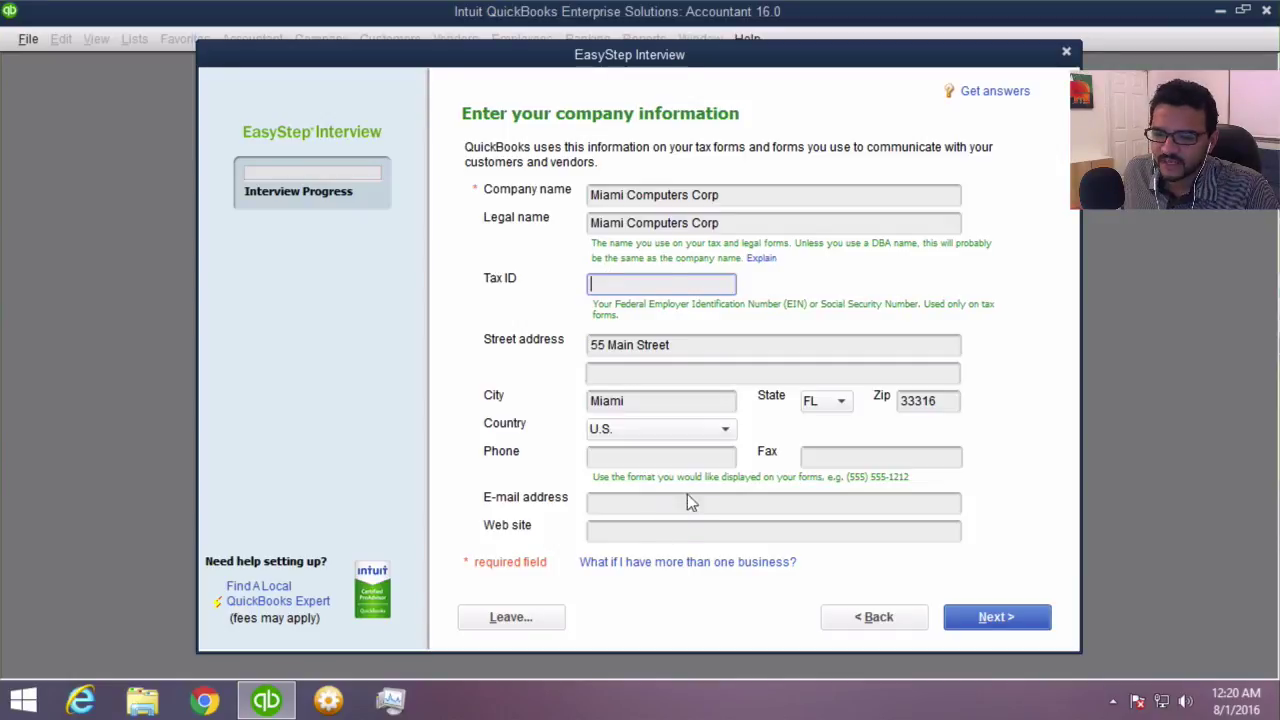
{"action": "left_click", "coordinate": [1010, 620]}
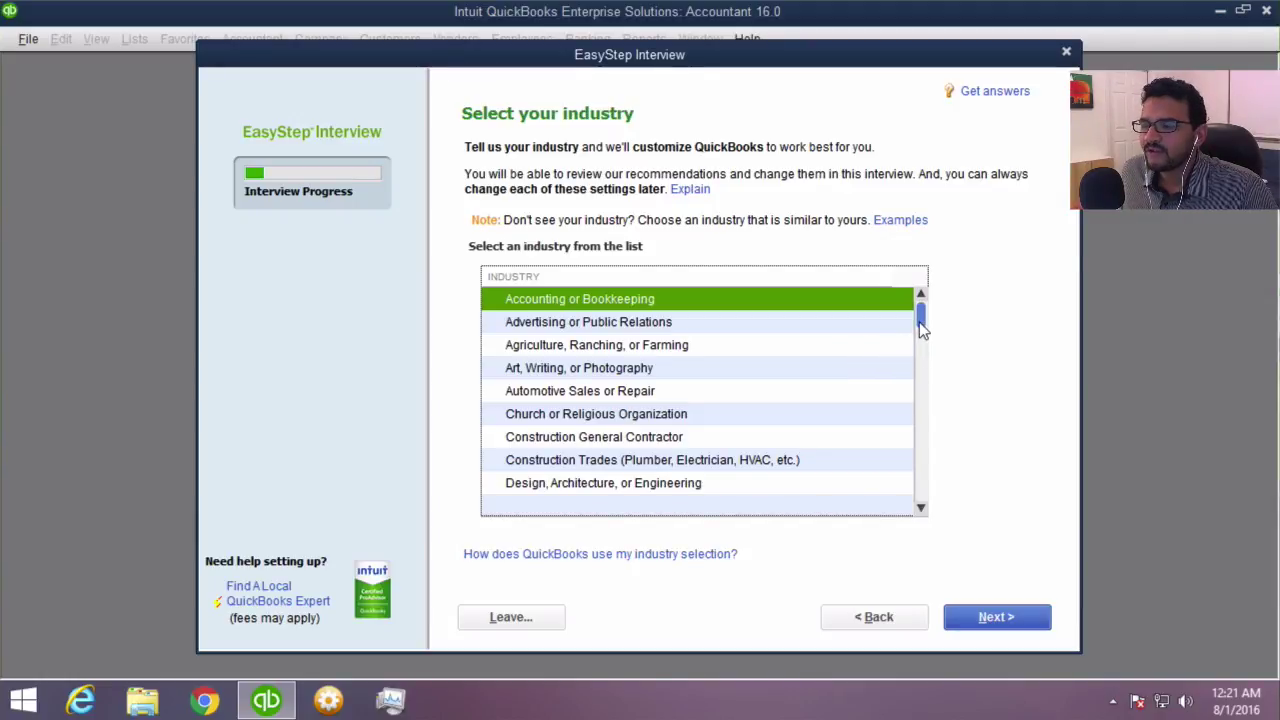
Choose Information Technology (Computers, Software) as the company's industry and continue to the company organization question
{"action": "left_click_drag", "start_coordinate": [917, 325], "coordinate": [913, 356]}
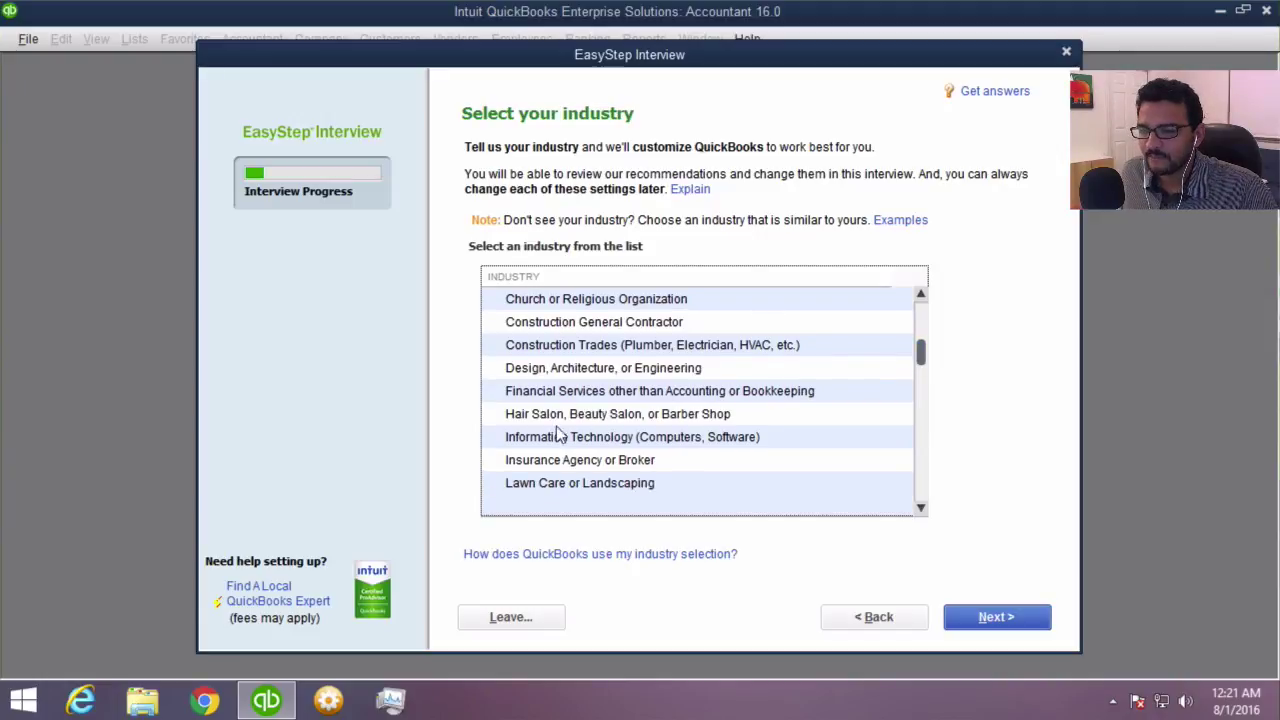
{"action": "left_click", "coordinate": [590, 444]}
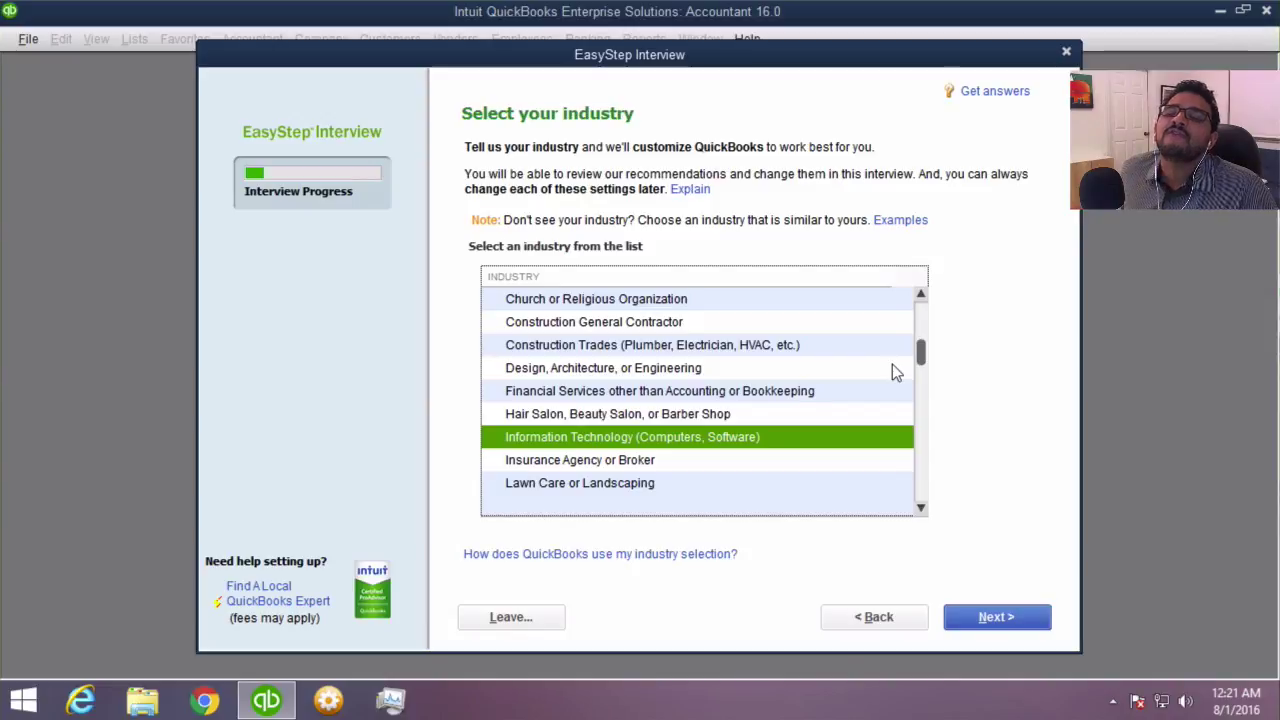
{"action": "left_click_drag", "start_coordinate": [923, 362], "coordinate": [920, 493]}
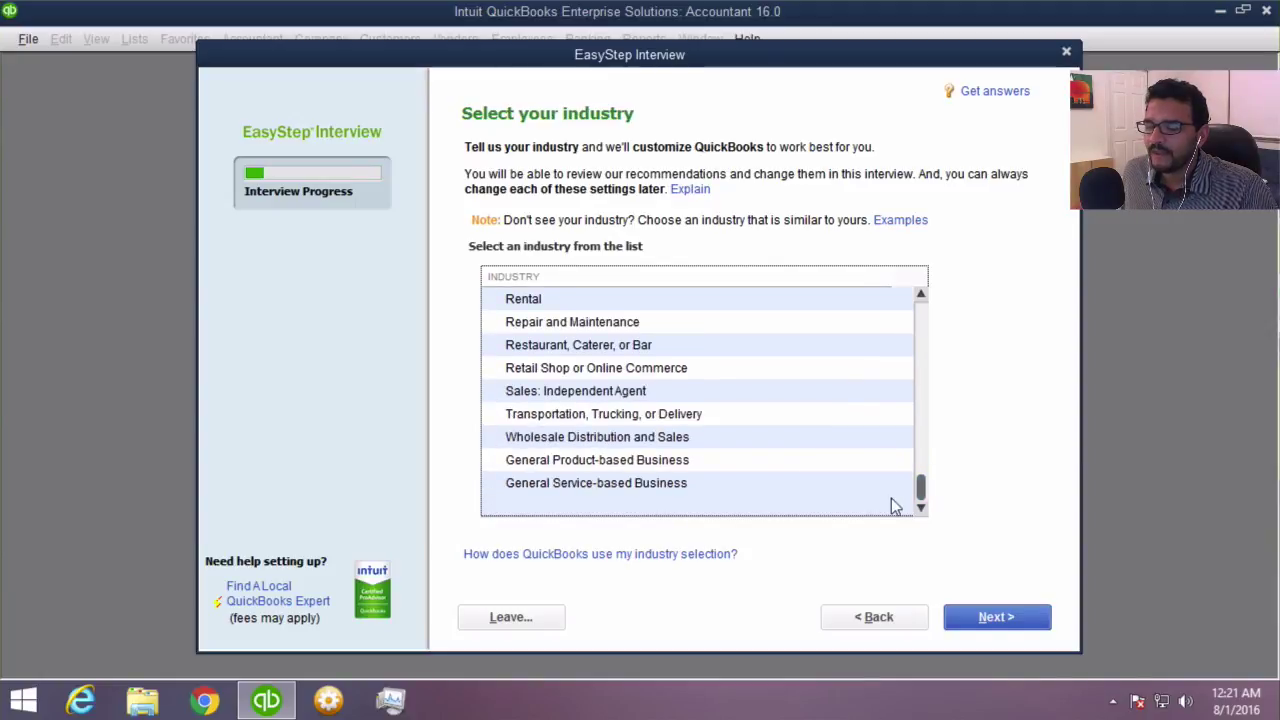
{"action": "left_click", "coordinate": [570, 475]}
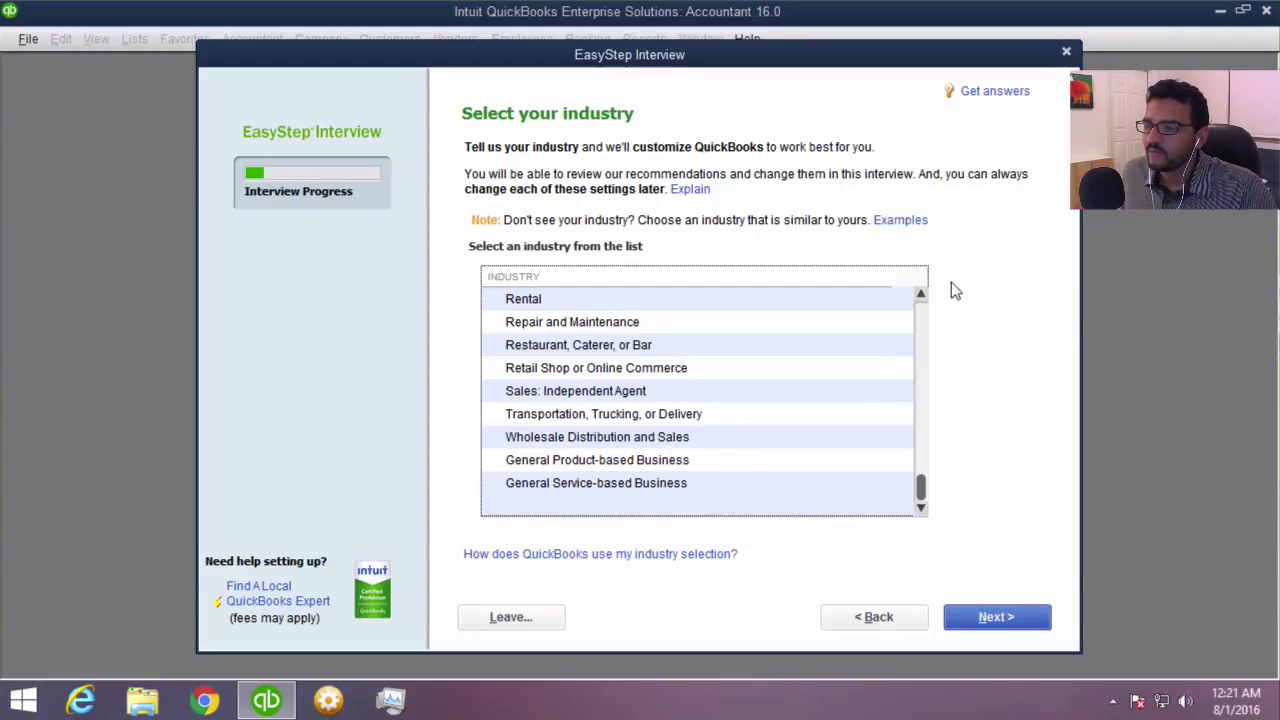
{"action": "scroll", "coordinate": [923, 314], "scroll_direction": "up", "scroll_amount": 10}
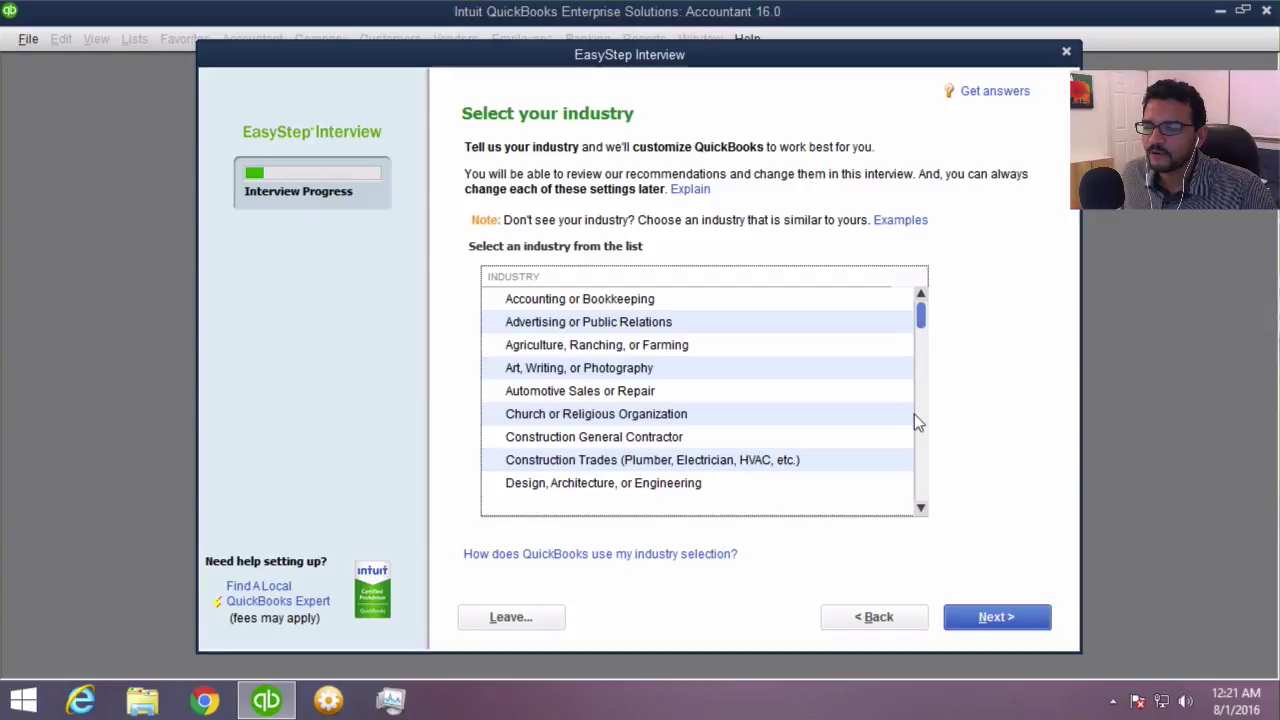
{"action": "key", "text": "i"}
{"action": "left_click", "coordinate": [543, 355]}
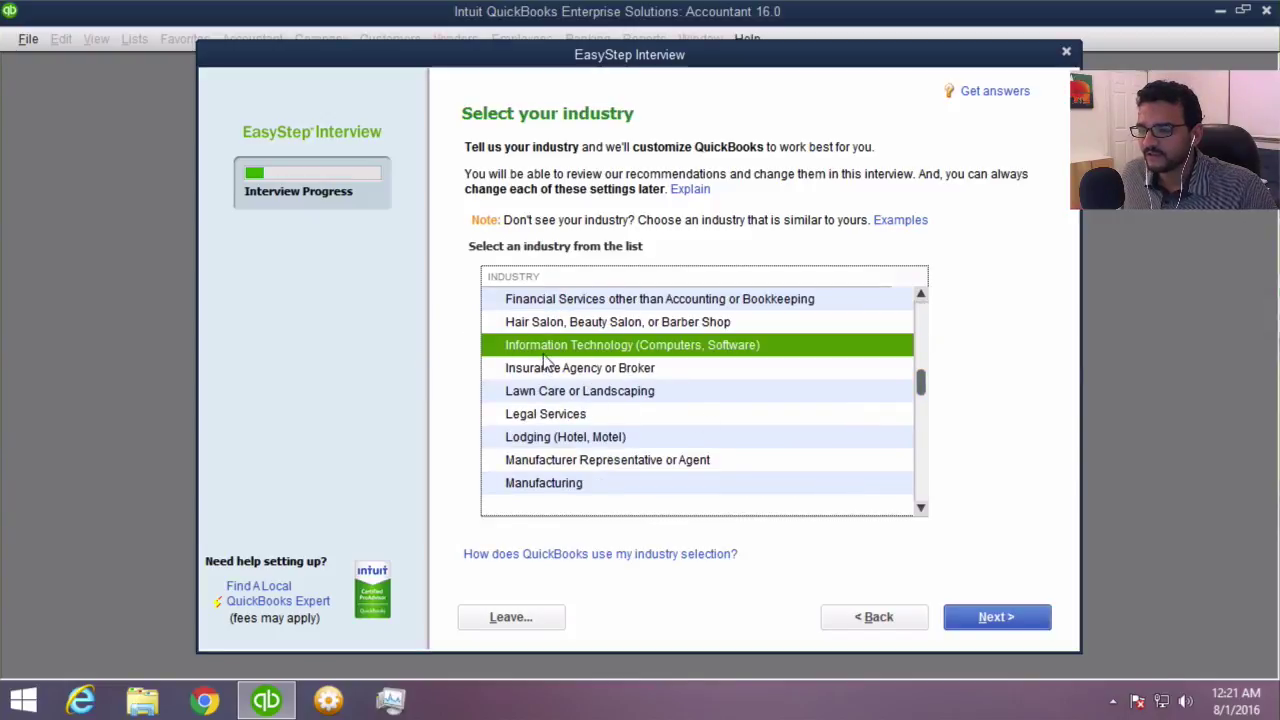
{"action": "left_click", "coordinate": [995, 622]}
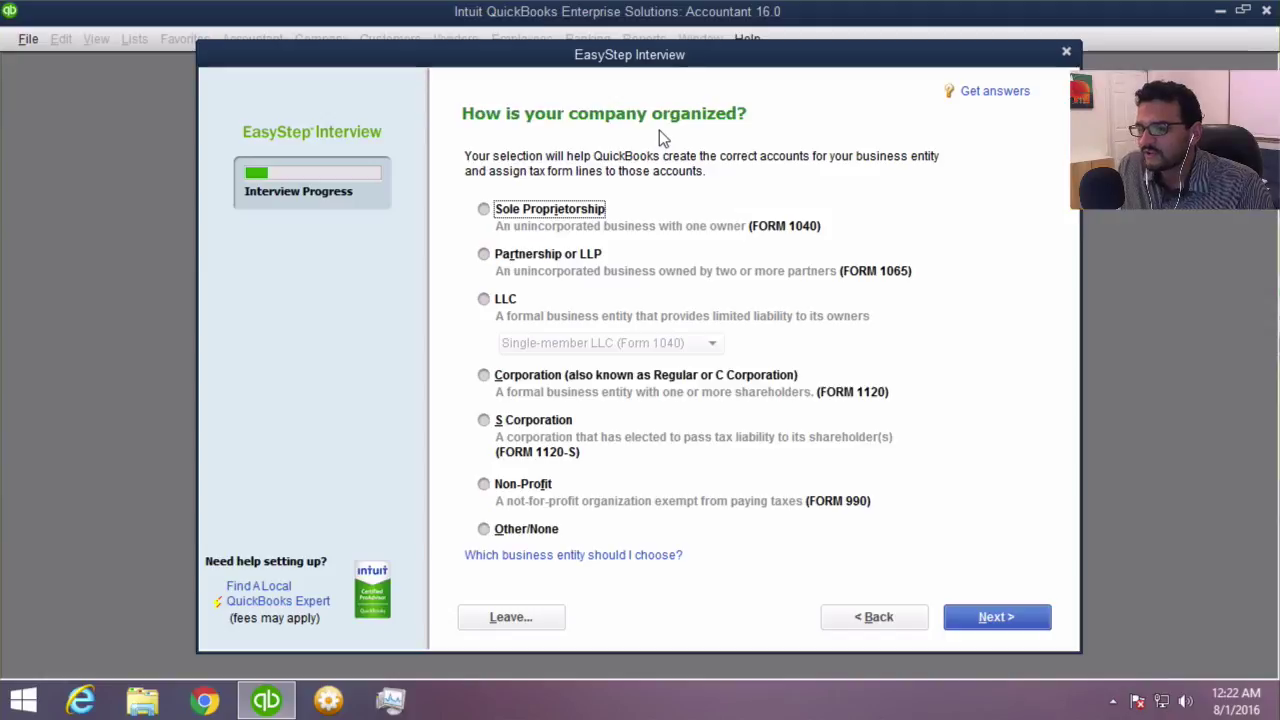
Set the company's organization type to S Corporation (Form 1120-S) and continue to the fiscal year setting
{"action": "left_click", "coordinate": [573, 210]}
{"action": "left_click", "coordinate": [507, 310]}
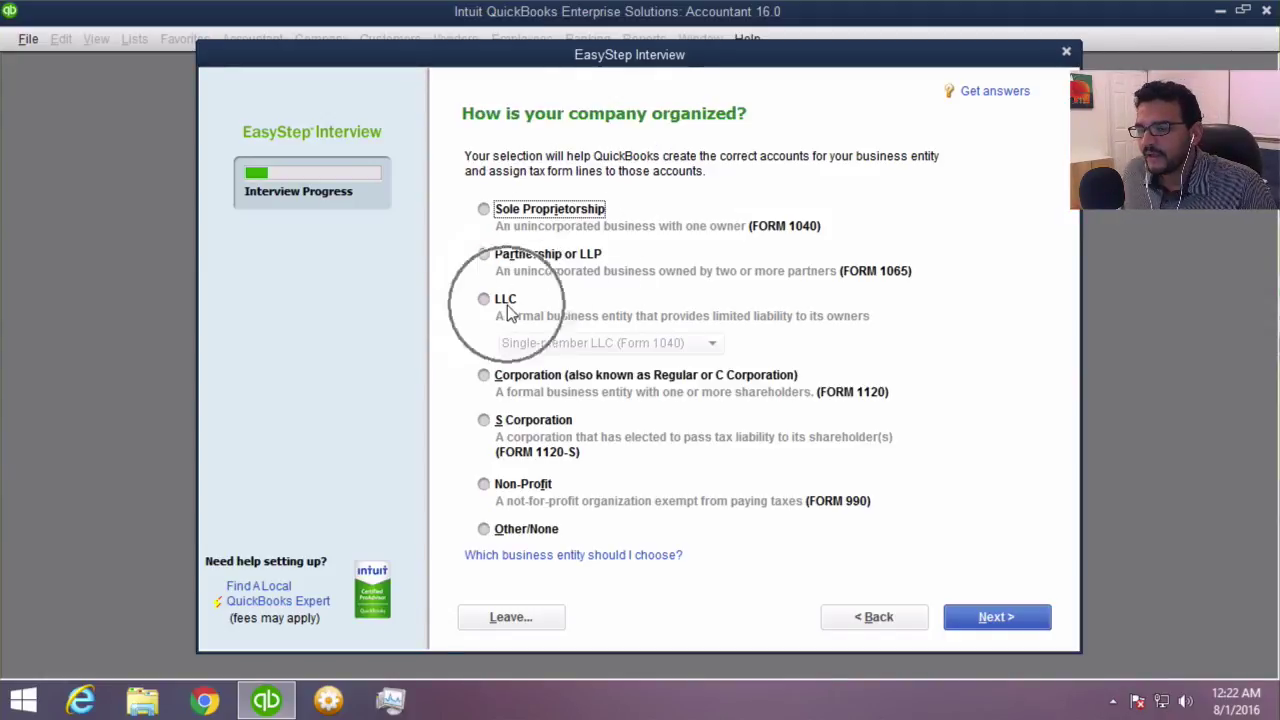
{"action": "left_click", "coordinate": [530, 425]}
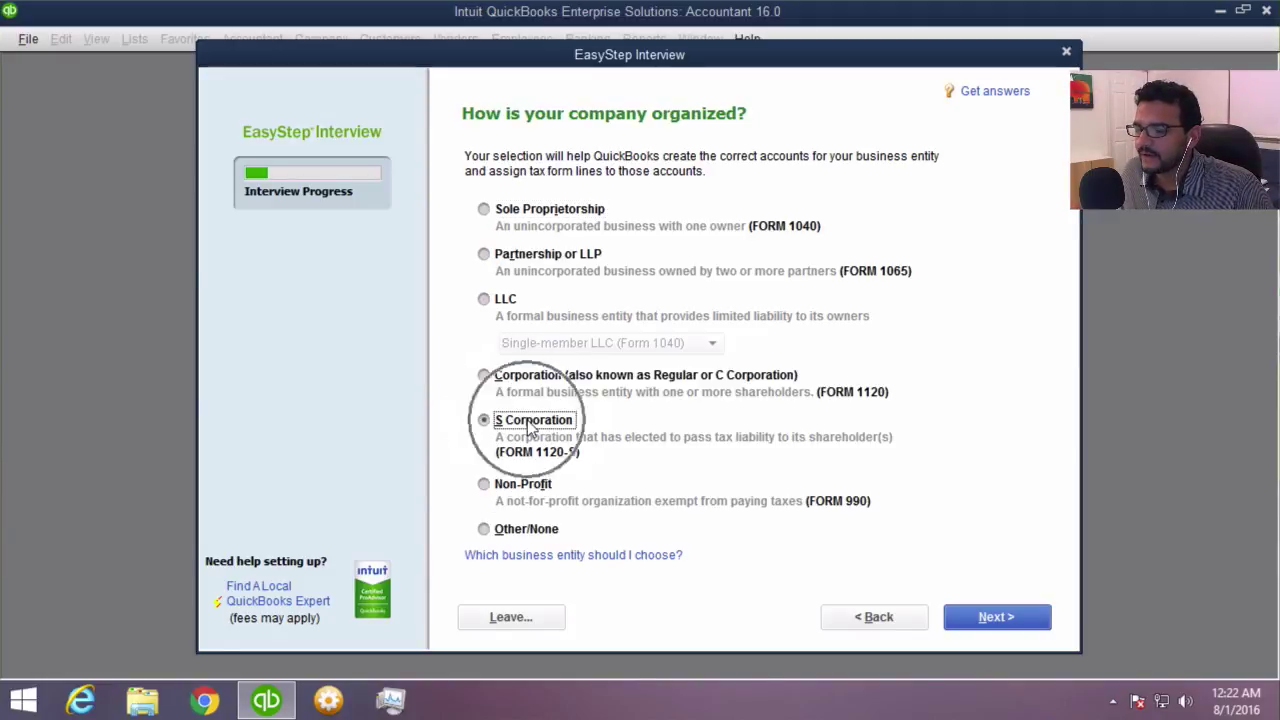
{"action": "left_click", "coordinate": [530, 425]}
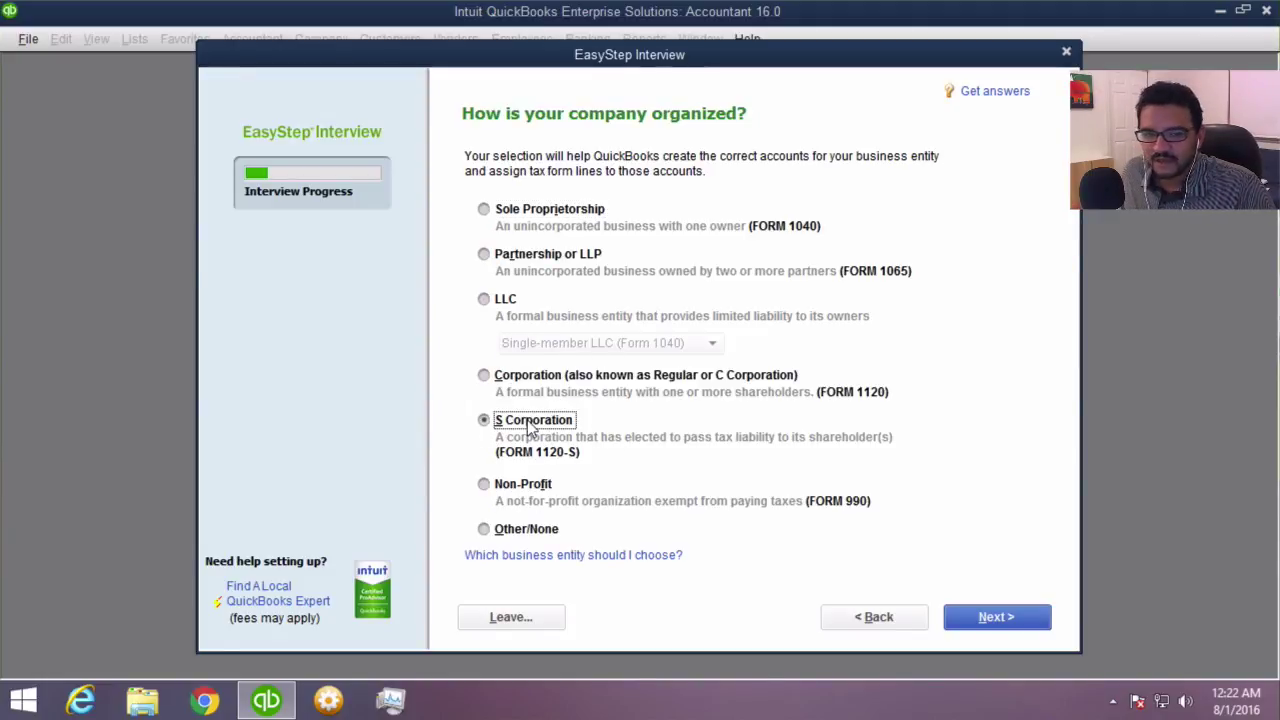
{"action": "left_click", "coordinate": [530, 425]}
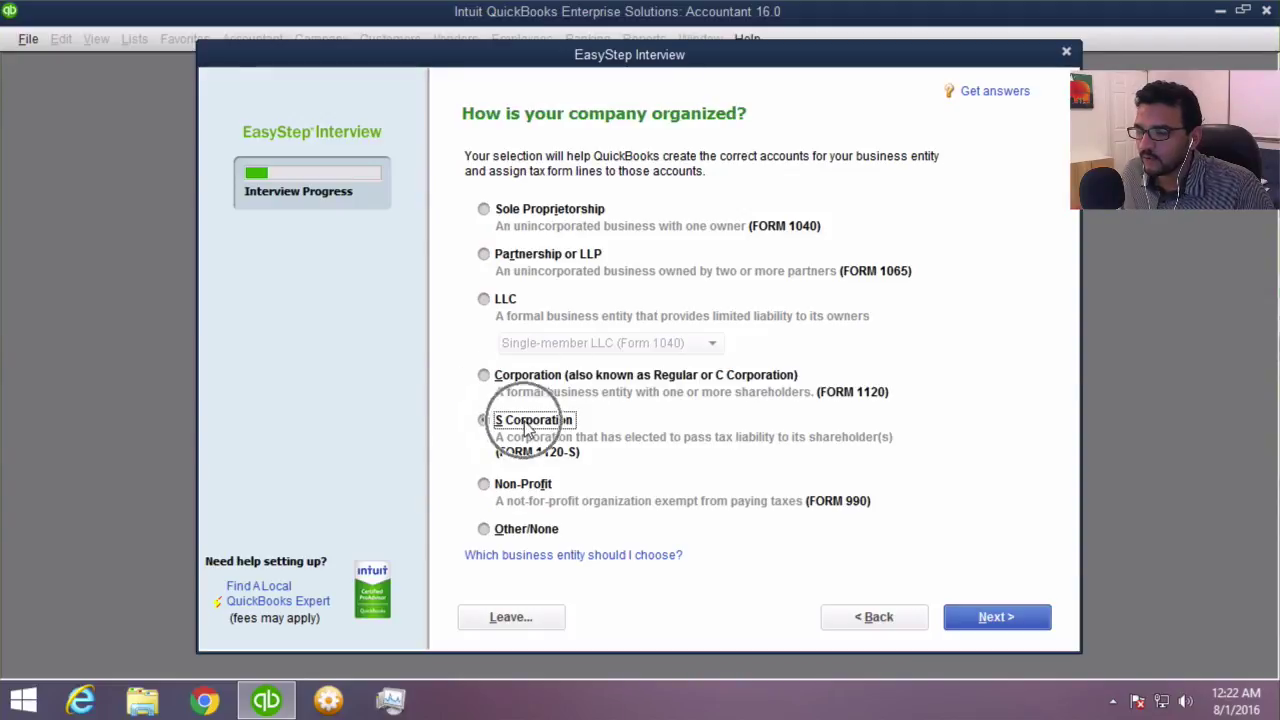
{"action": "left_click", "coordinate": [525, 422]}
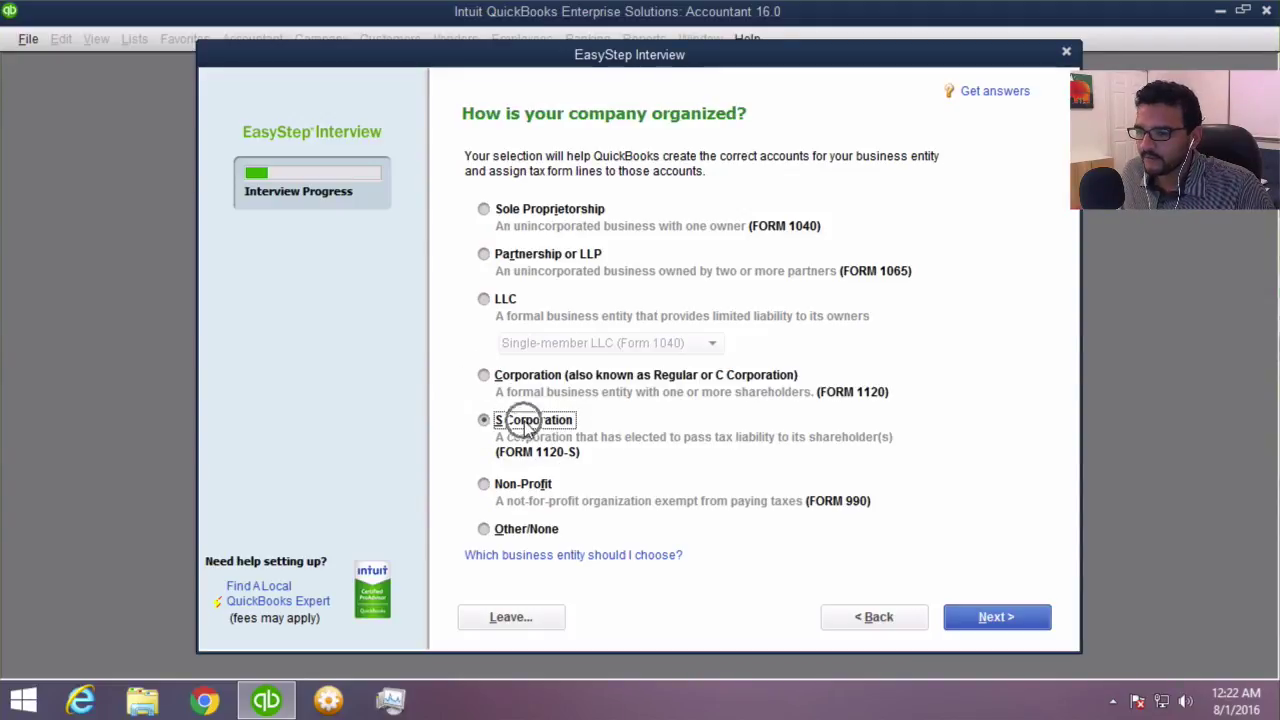
{"action": "left_click", "coordinate": [995, 618]}
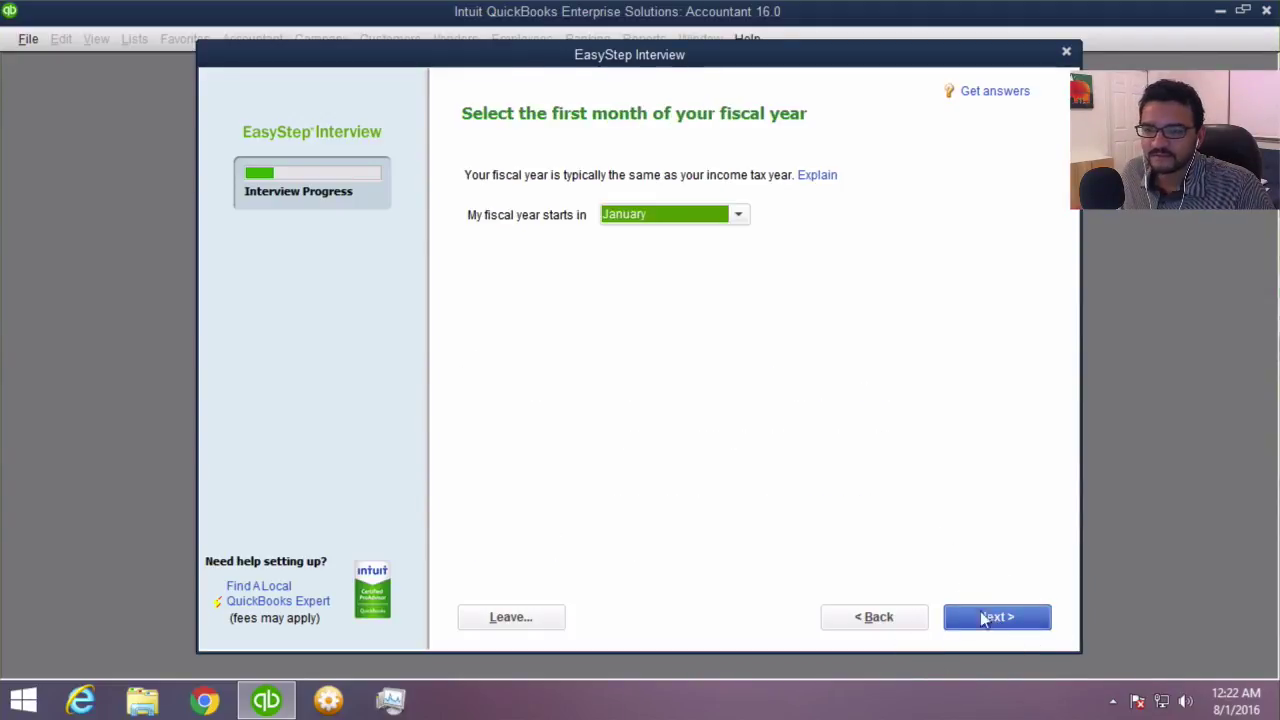
Set January as the first month of the company's fiscal year and continue to the company file creation page
{"action": "left_click", "coordinate": [687, 224]}
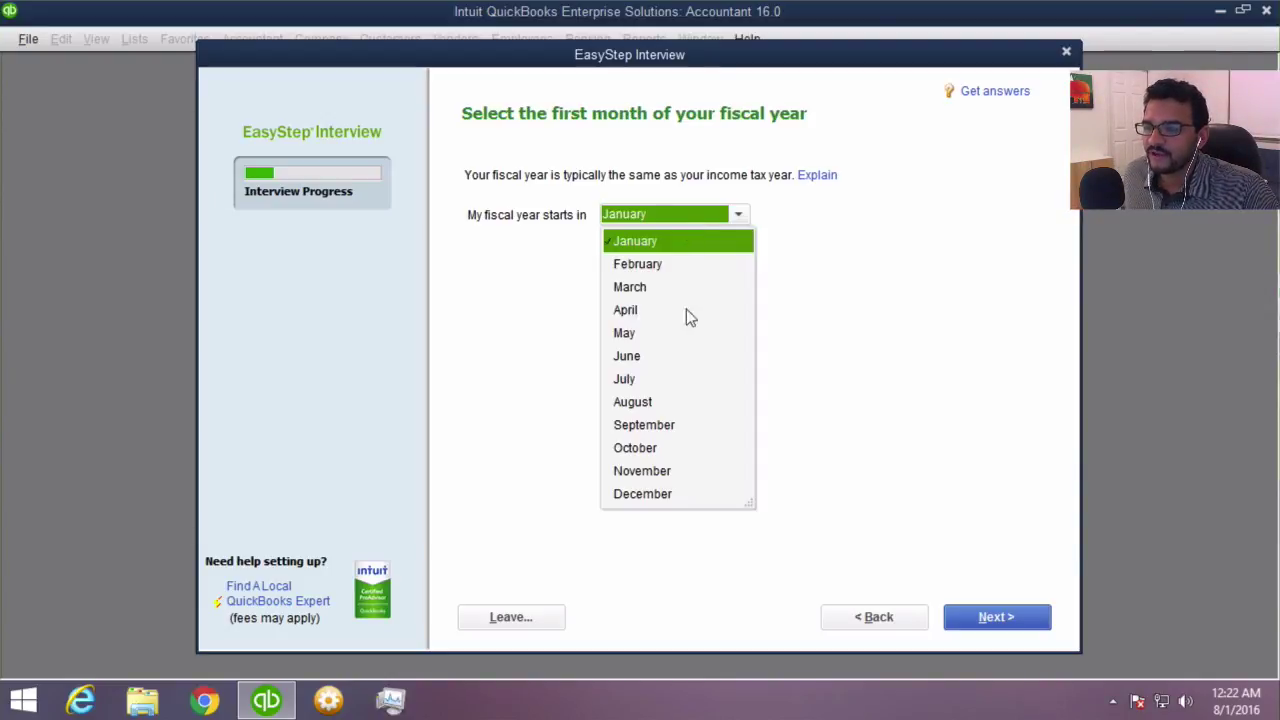
{"action": "left_click", "coordinate": [637, 379]}
{"action": "left_click", "coordinate": [650, 243]}
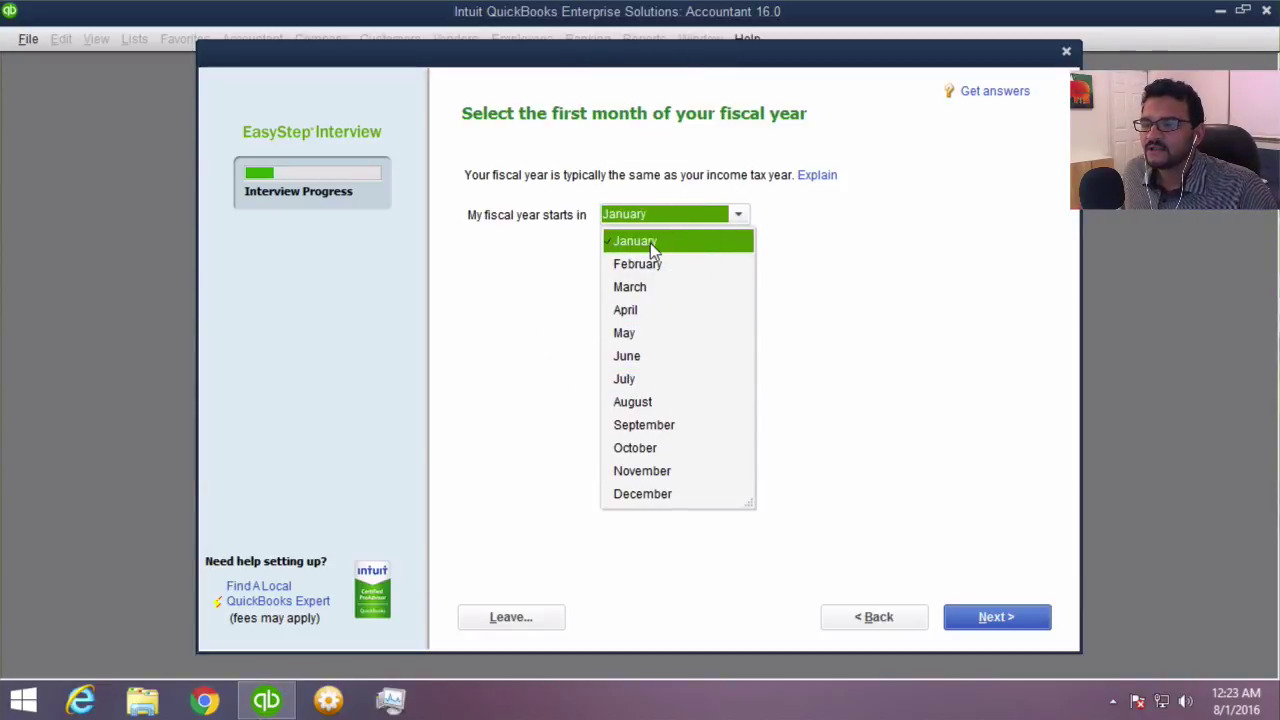
{"action": "left_click", "coordinate": [650, 243]}
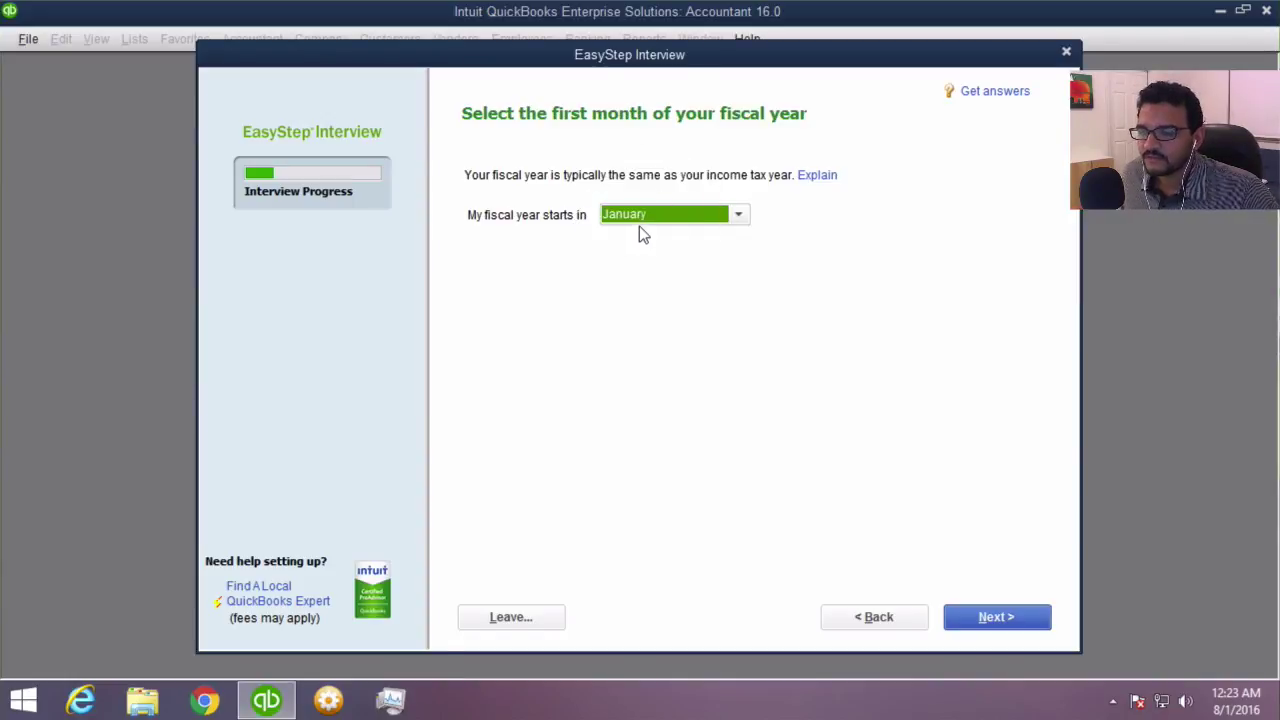
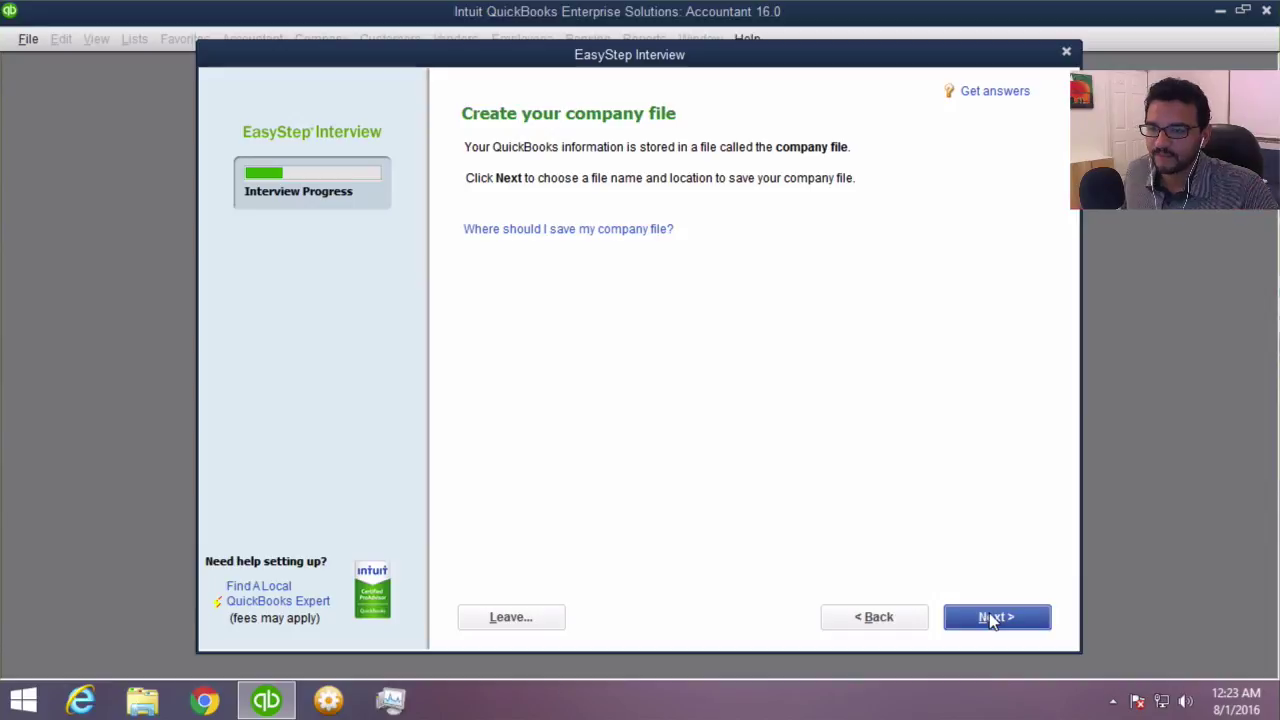
Save the new company file as Miami Computers Corp.QBW in the Intuit folder inside the user's Documents folder
{"action": "left_click", "coordinate": [993, 620]}
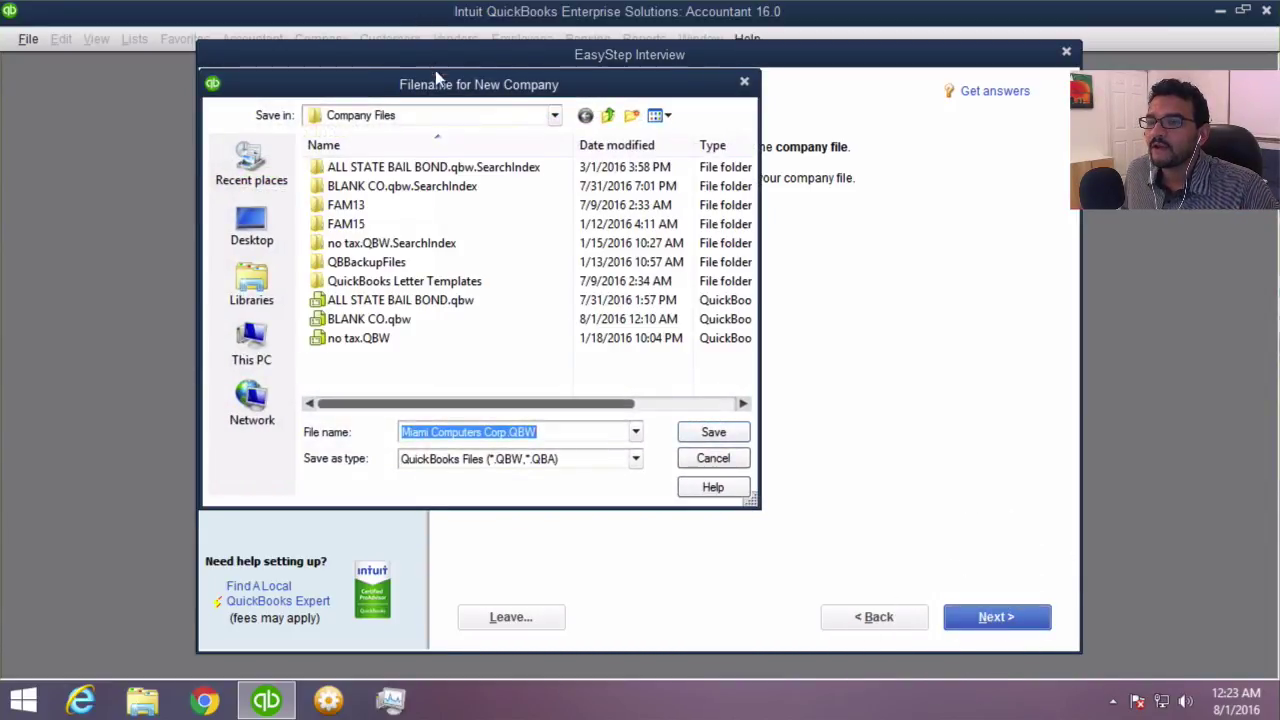
{"action": "left_click", "coordinate": [252, 228]}
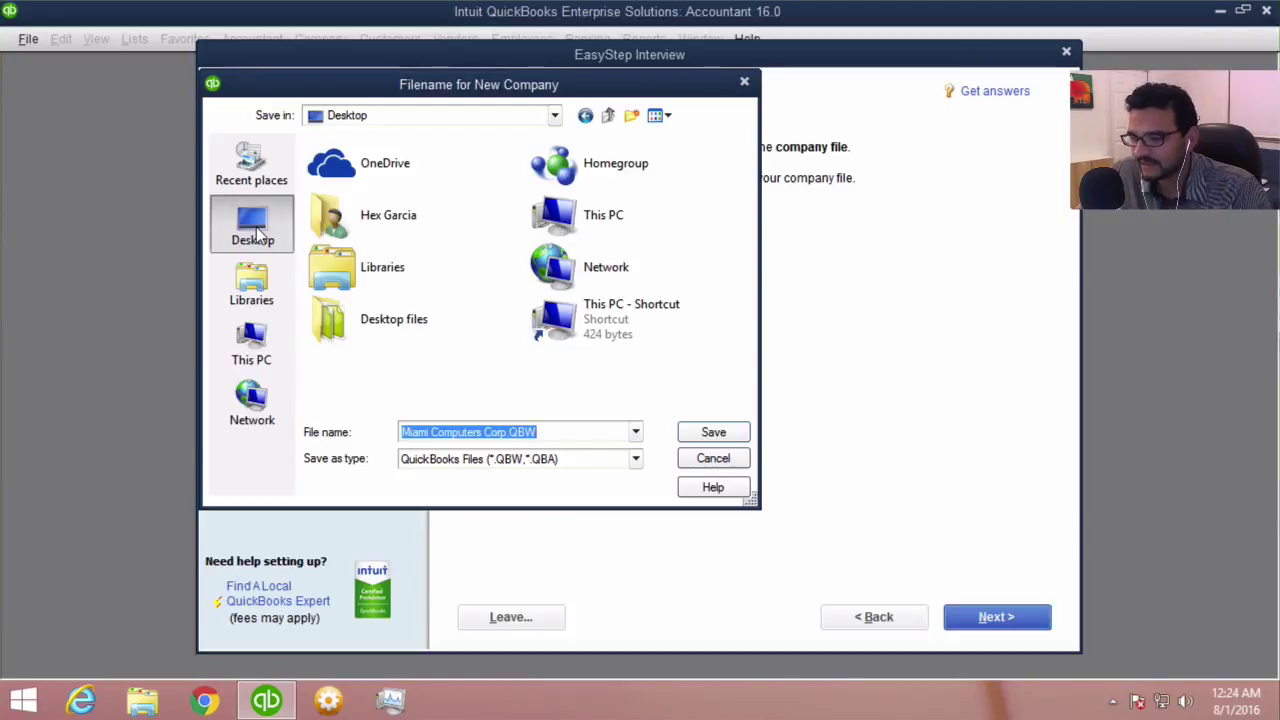
{"action": "double_click", "coordinate": [379, 220]}
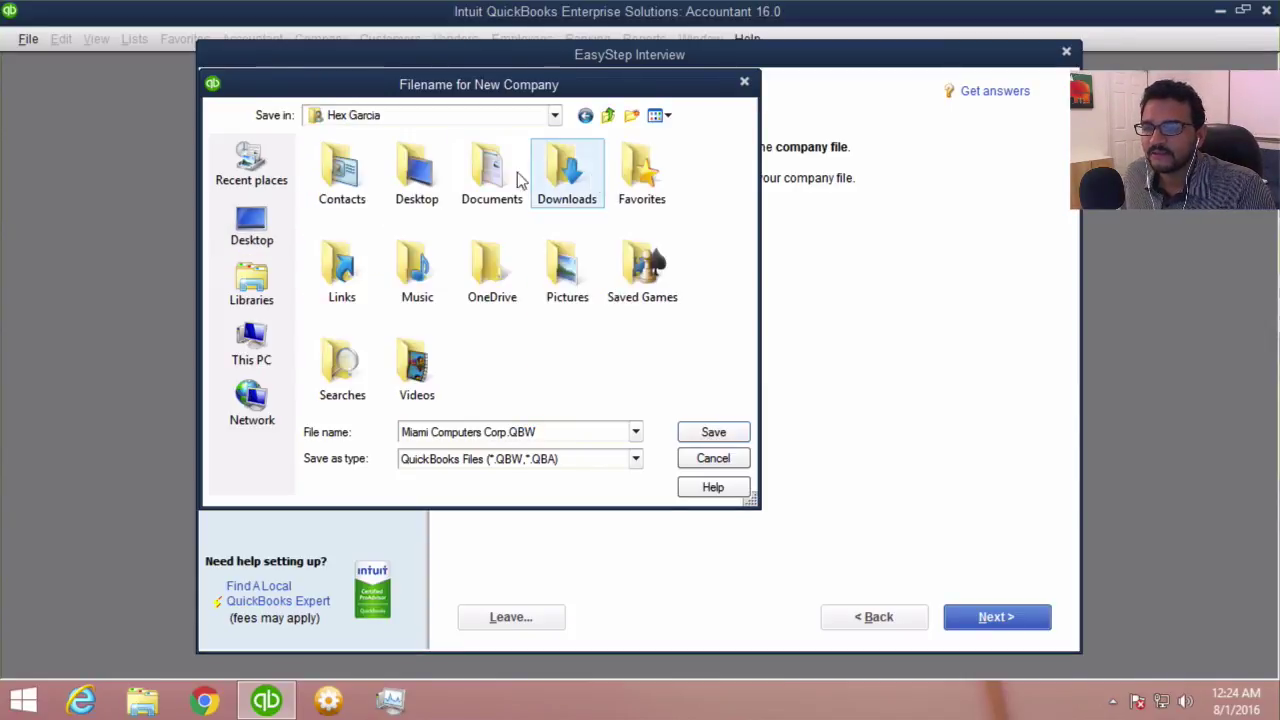
{"action": "double_click", "coordinate": [490, 177]}
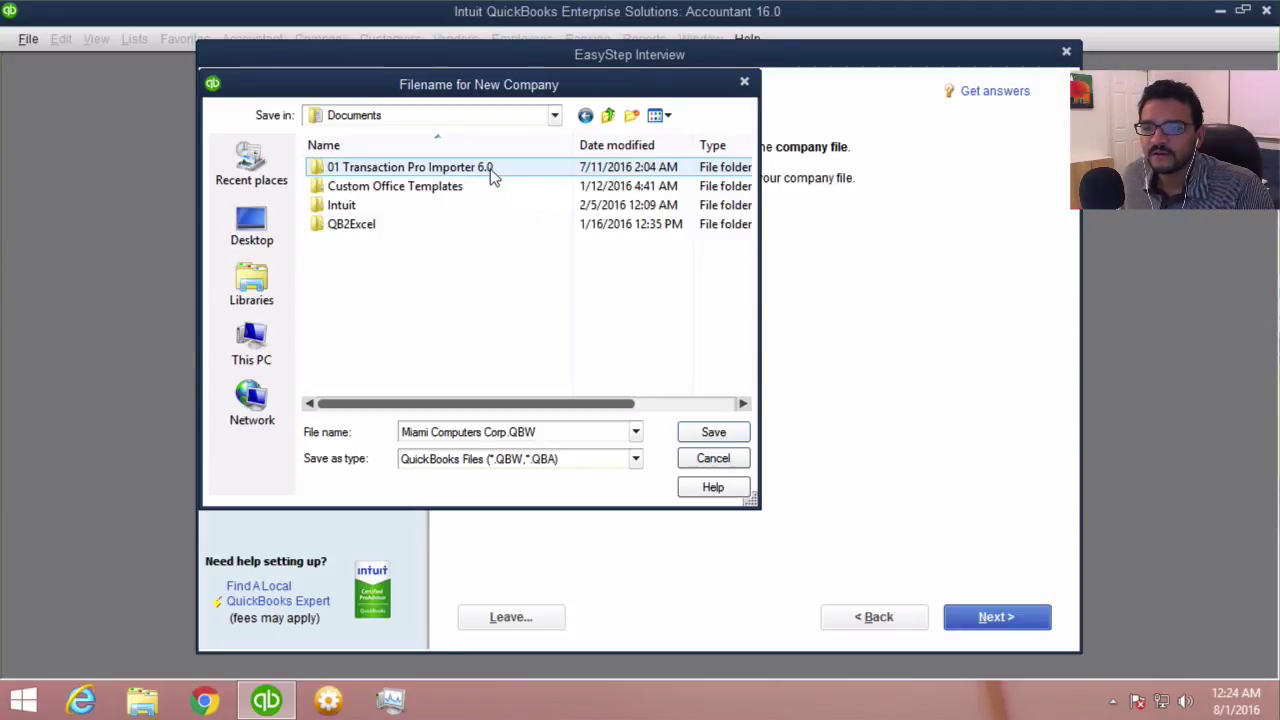
{"action": "double_click", "coordinate": [346, 210]}
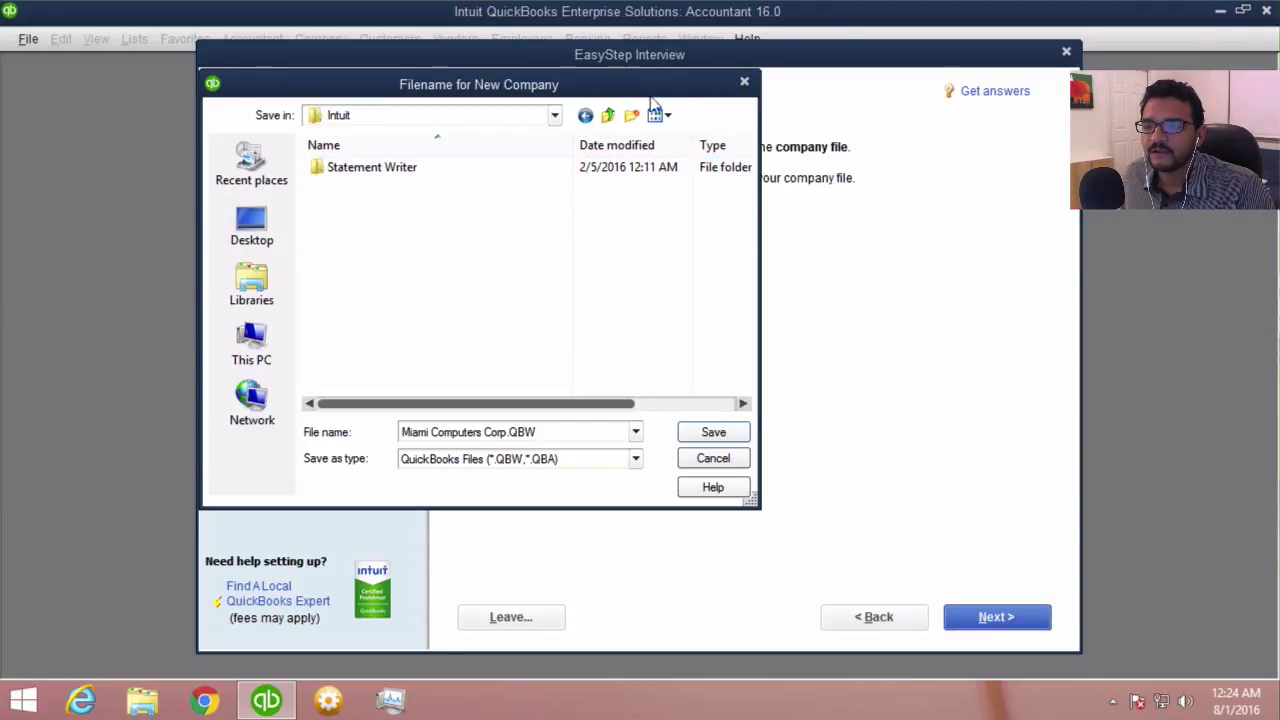
{"action": "left_click", "coordinate": [729, 434]}
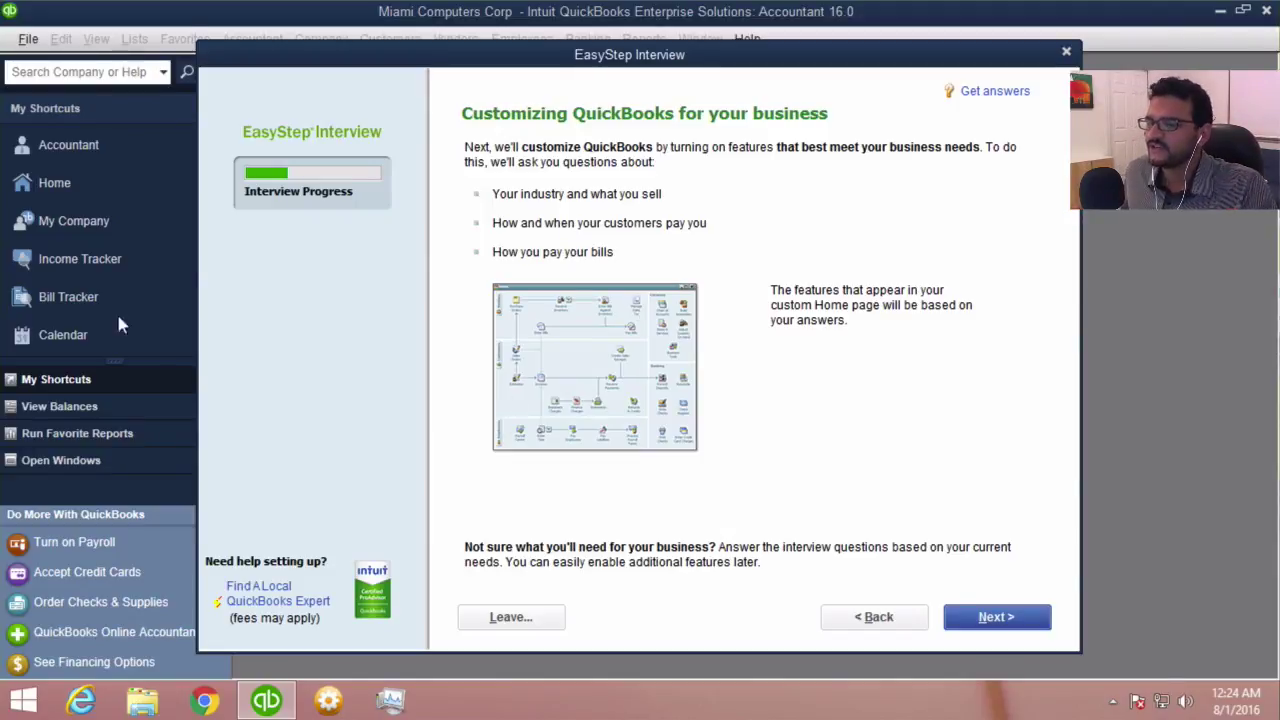
Start customizing the features and specify that the company sells both services and products, continuing to the sales tax question
{"action": "left_click", "coordinate": [1000, 619]}
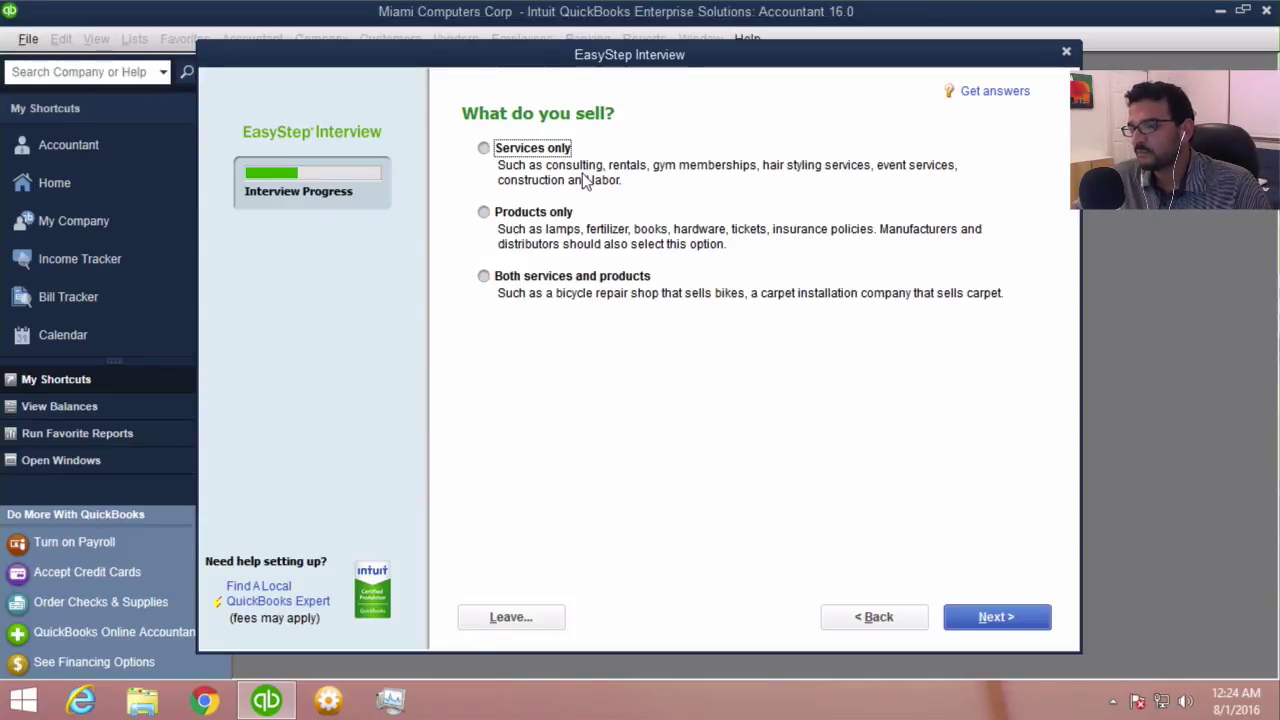
{"action": "left_click", "coordinate": [535, 212]}
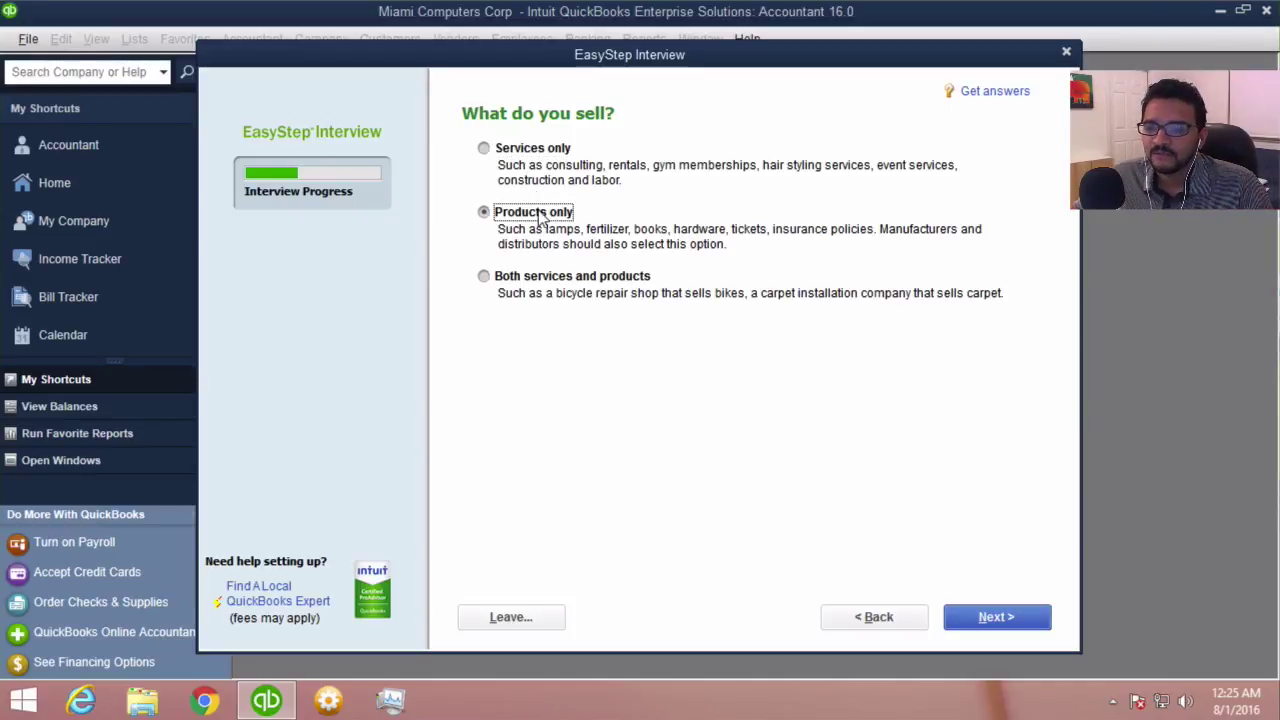
{"action": "left_click", "coordinate": [515, 152]}
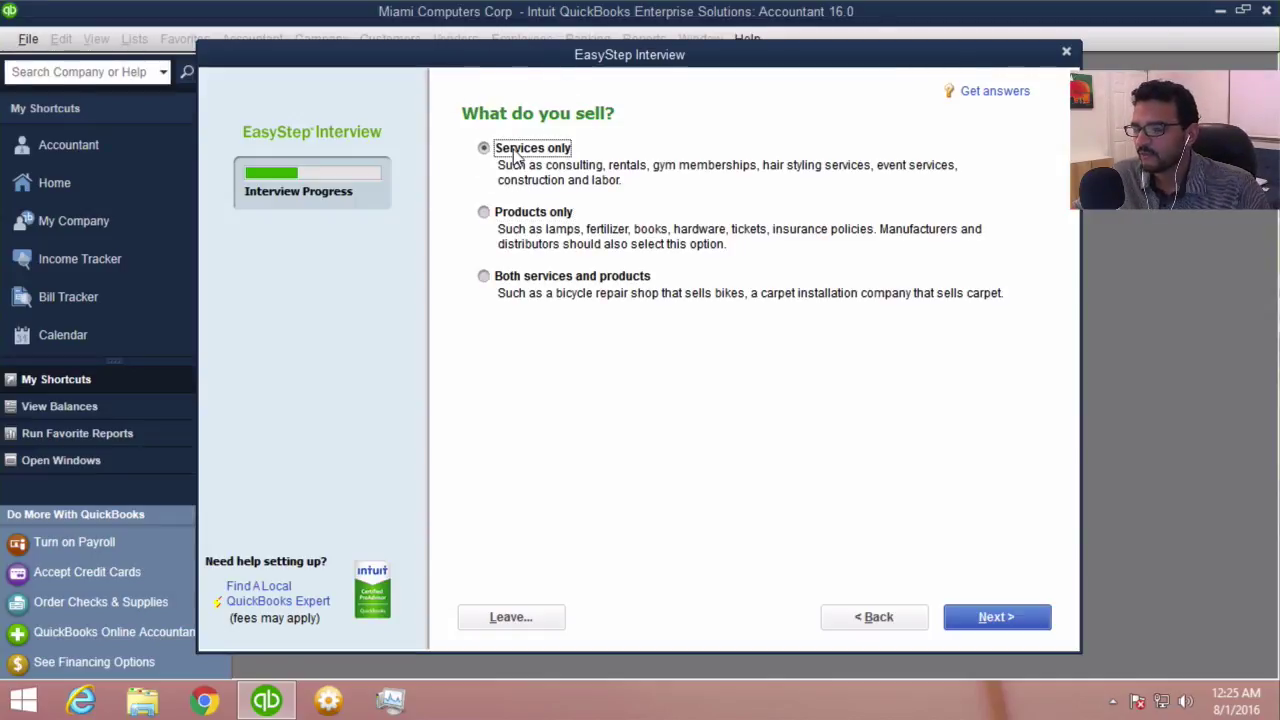
{"action": "left_click", "coordinate": [535, 278]}
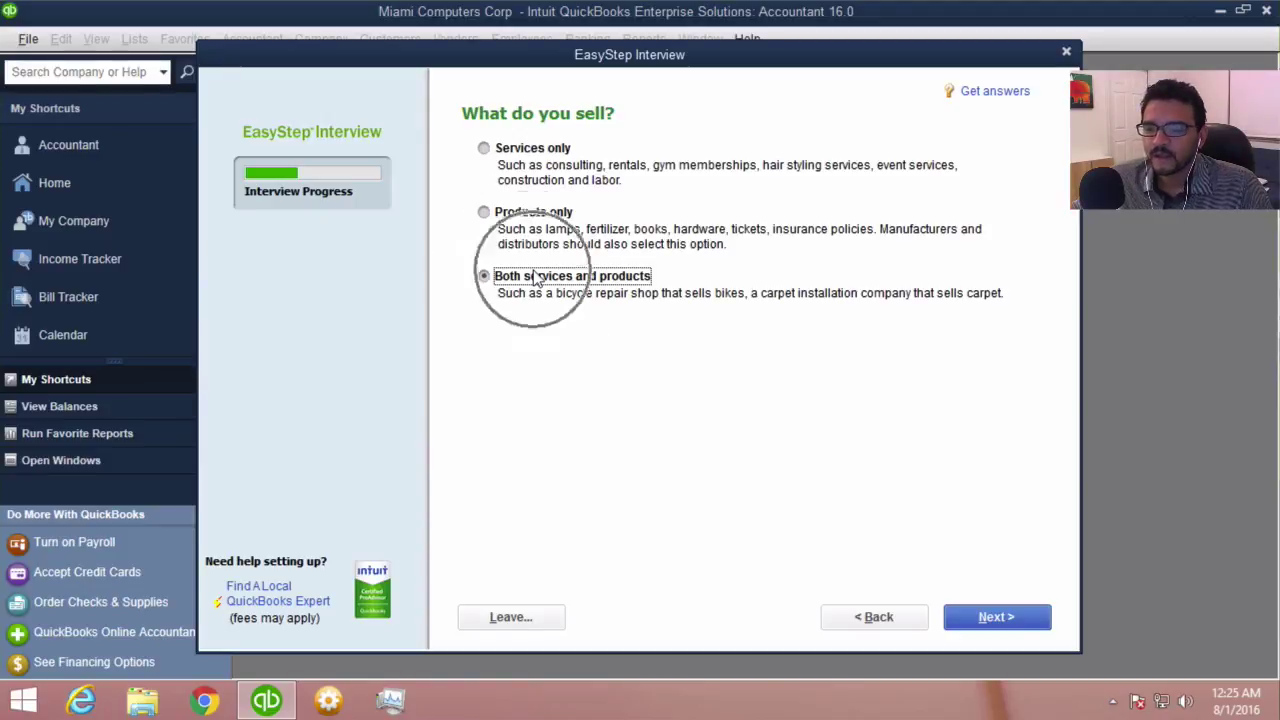
{"action": "left_click", "coordinate": [995, 625]}
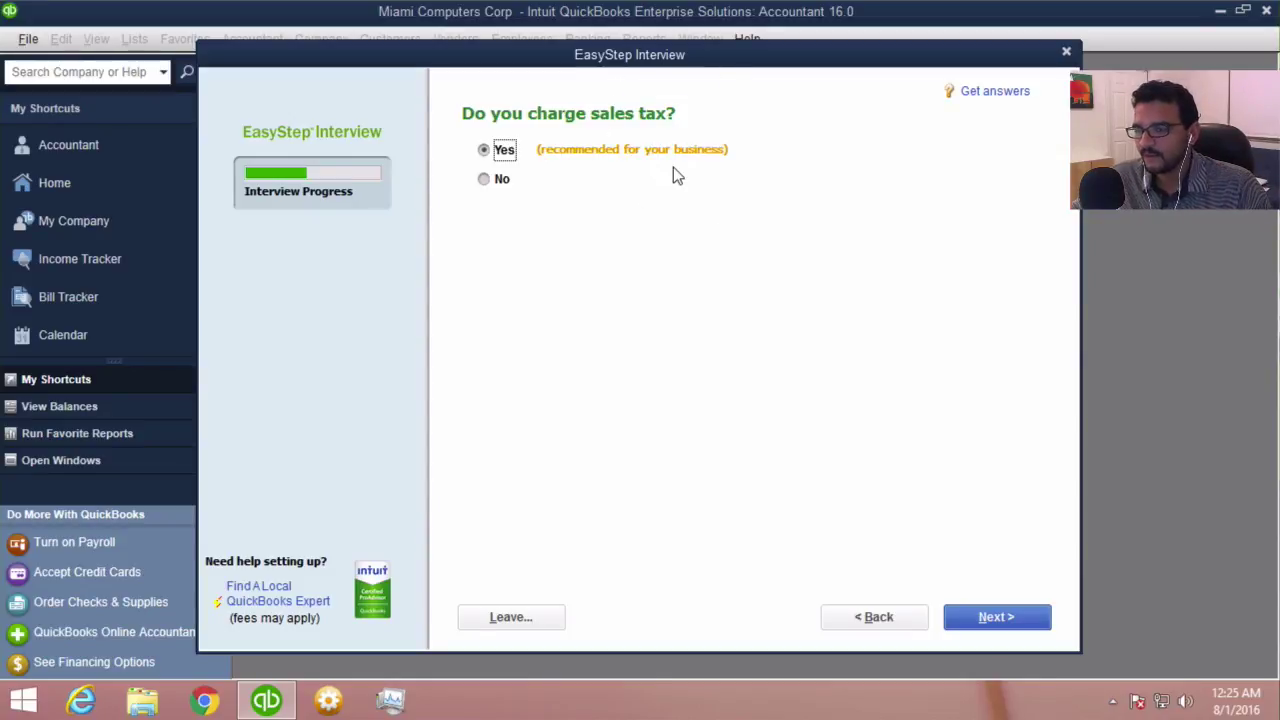
Answer Yes to charging sales tax and Yes to creating estimates, continuing to the customer orders question
{"action": "left_click", "coordinate": [490, 156]}
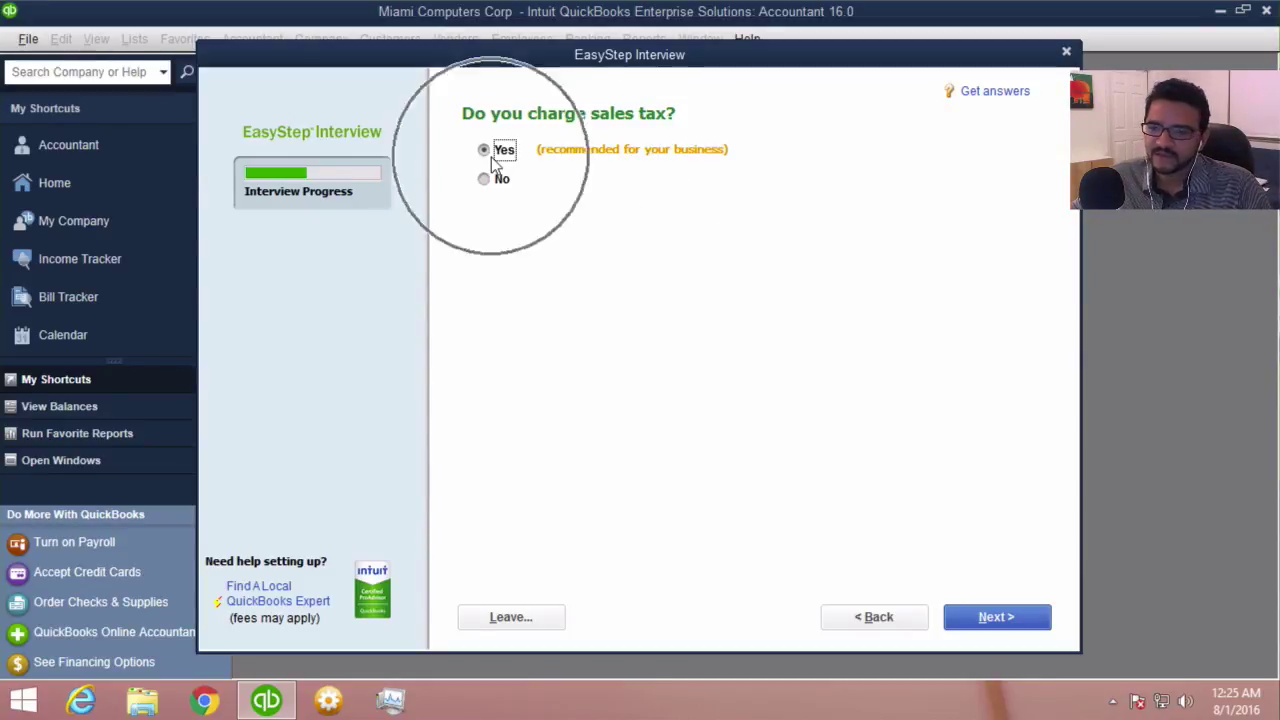
{"action": "left_click", "coordinate": [994, 617]}
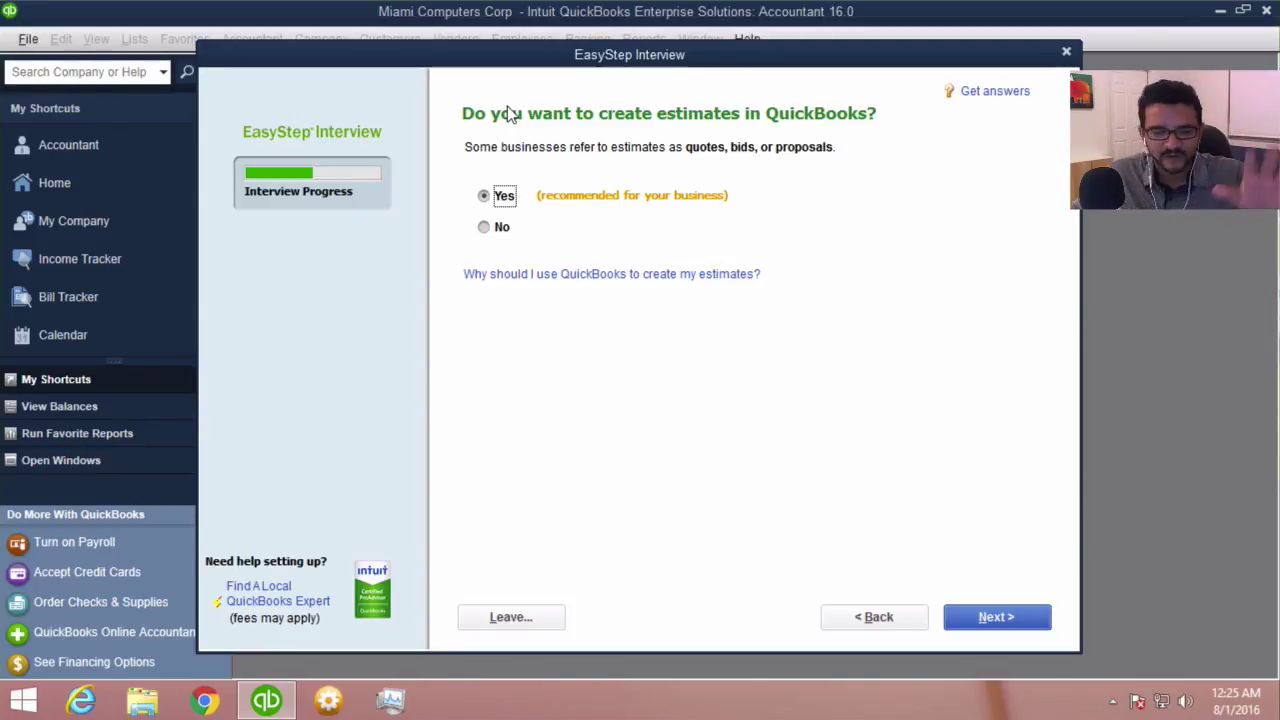
{"action": "left_click", "coordinate": [1000, 619]}
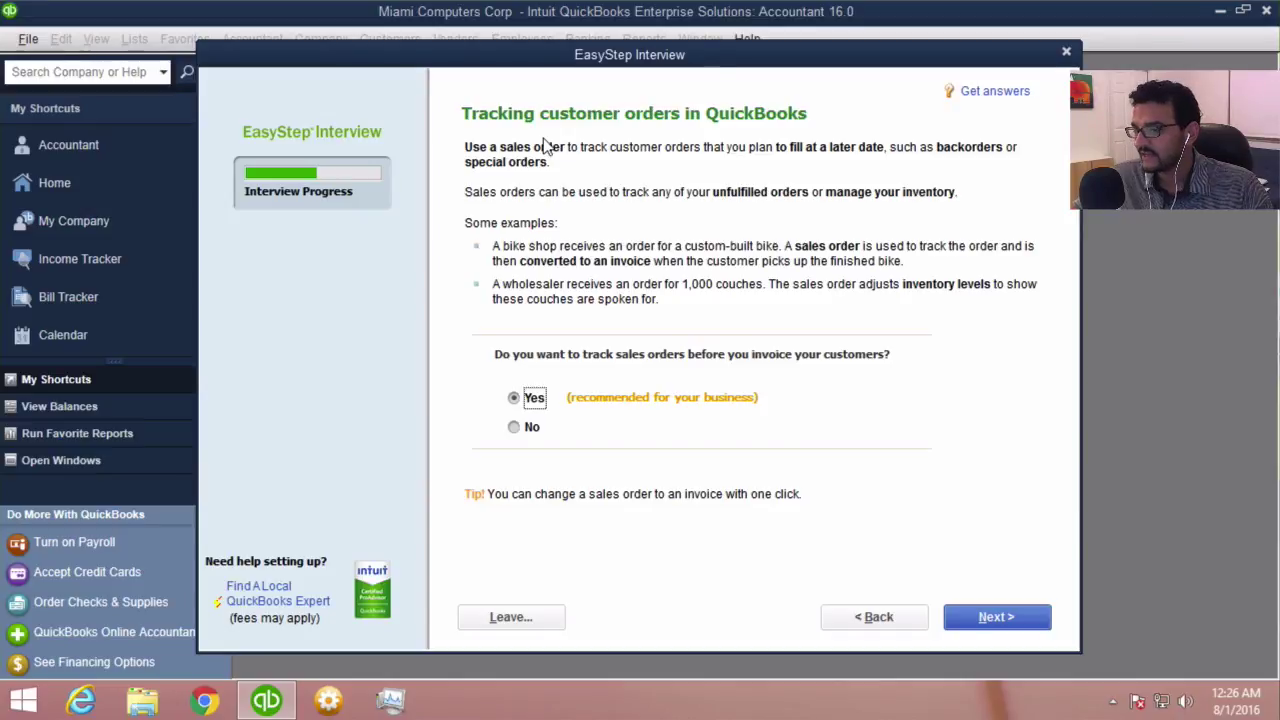
Answer No to tracking sales orders before invoicing and Yes to using billing statements, continuing to the progress invoicing question
{"action": "left_click", "coordinate": [517, 433]}
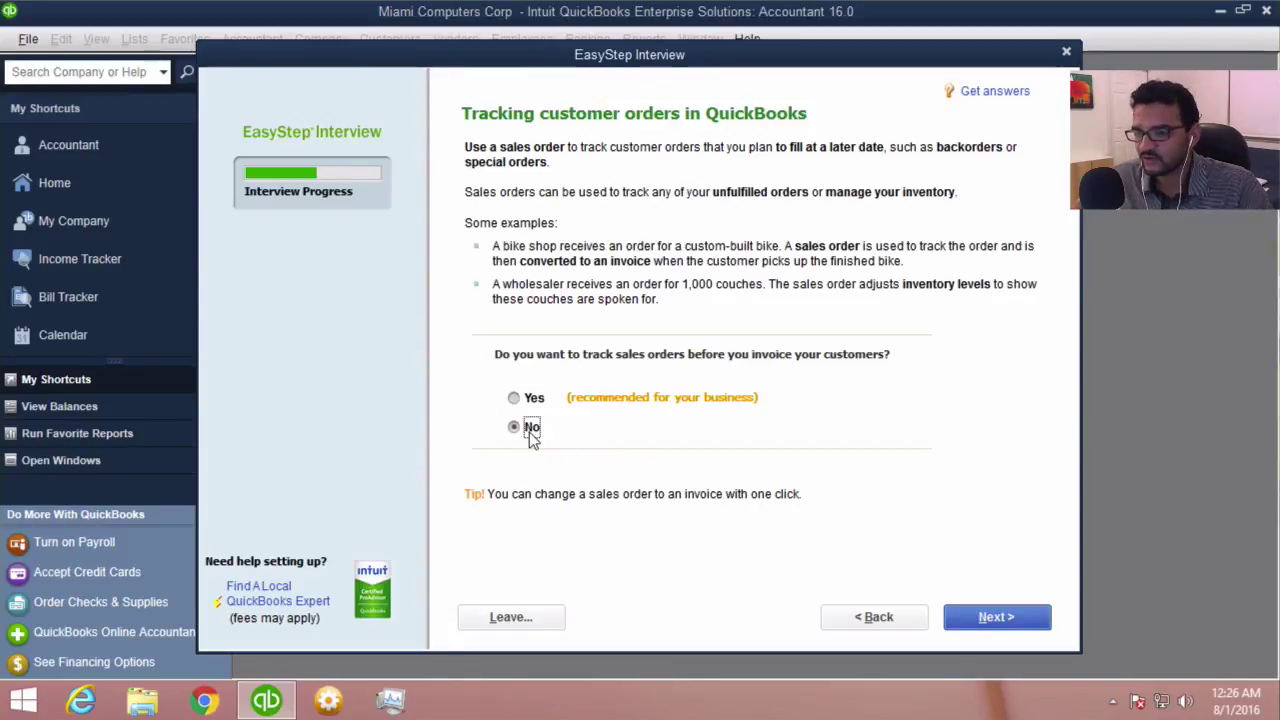
{"action": "left_click", "coordinate": [1000, 617]}
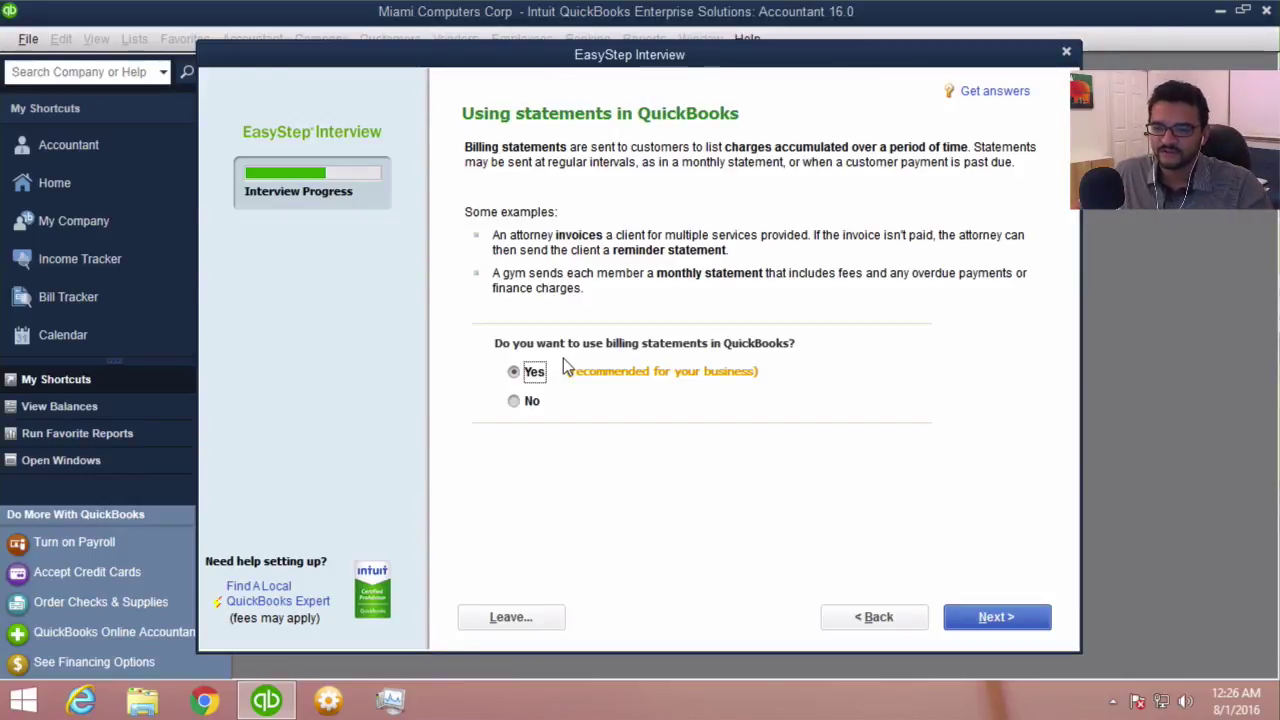
{"action": "left_click", "coordinate": [531, 370]}
{"action": "left_click", "coordinate": [531, 372]}
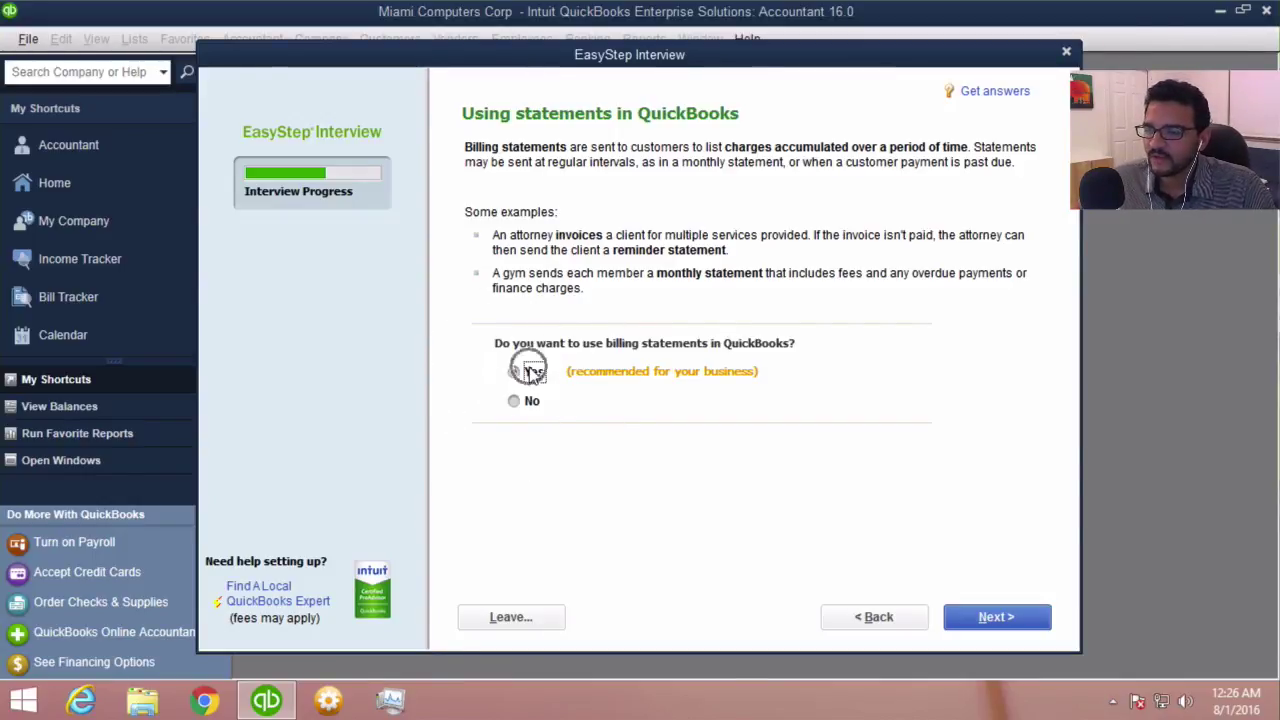
{"action": "left_click", "coordinate": [995, 620]}
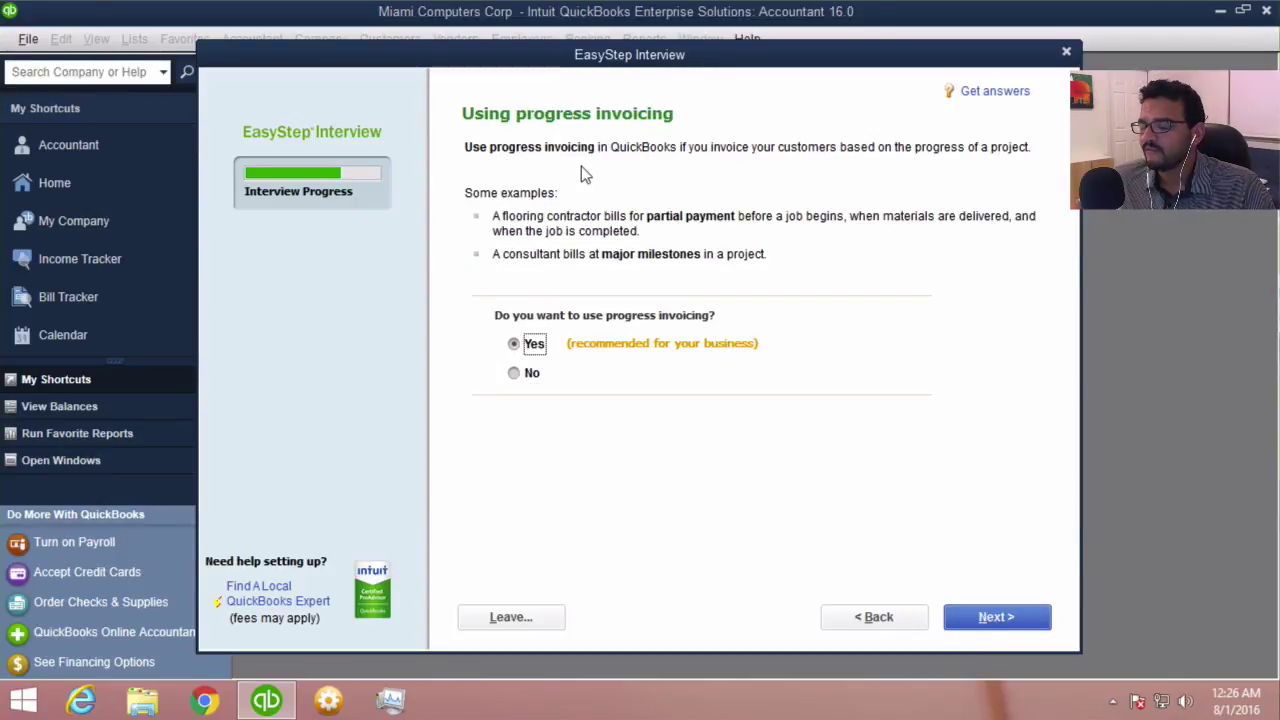
Answer No to progress invoicing and Yes to keeping track of bills owed, continuing to the inventory question
{"action": "left_click", "coordinate": [531, 384]}
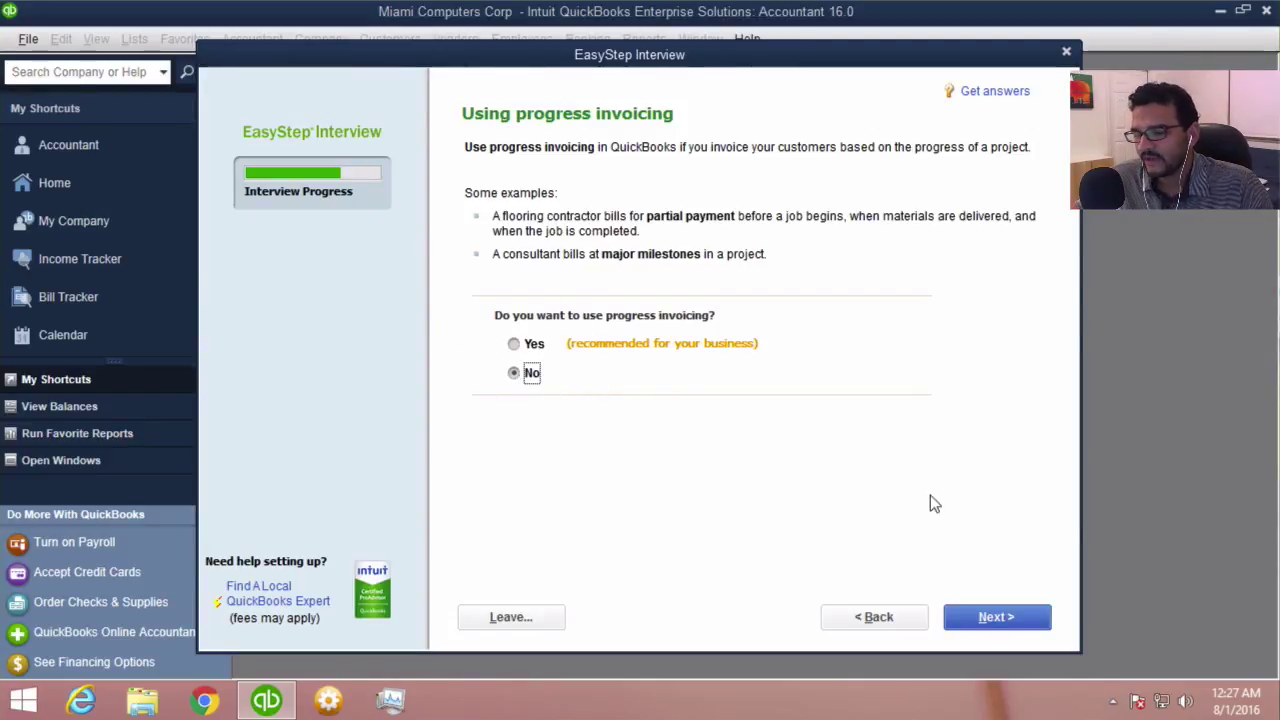
{"action": "left_click", "coordinate": [995, 617]}
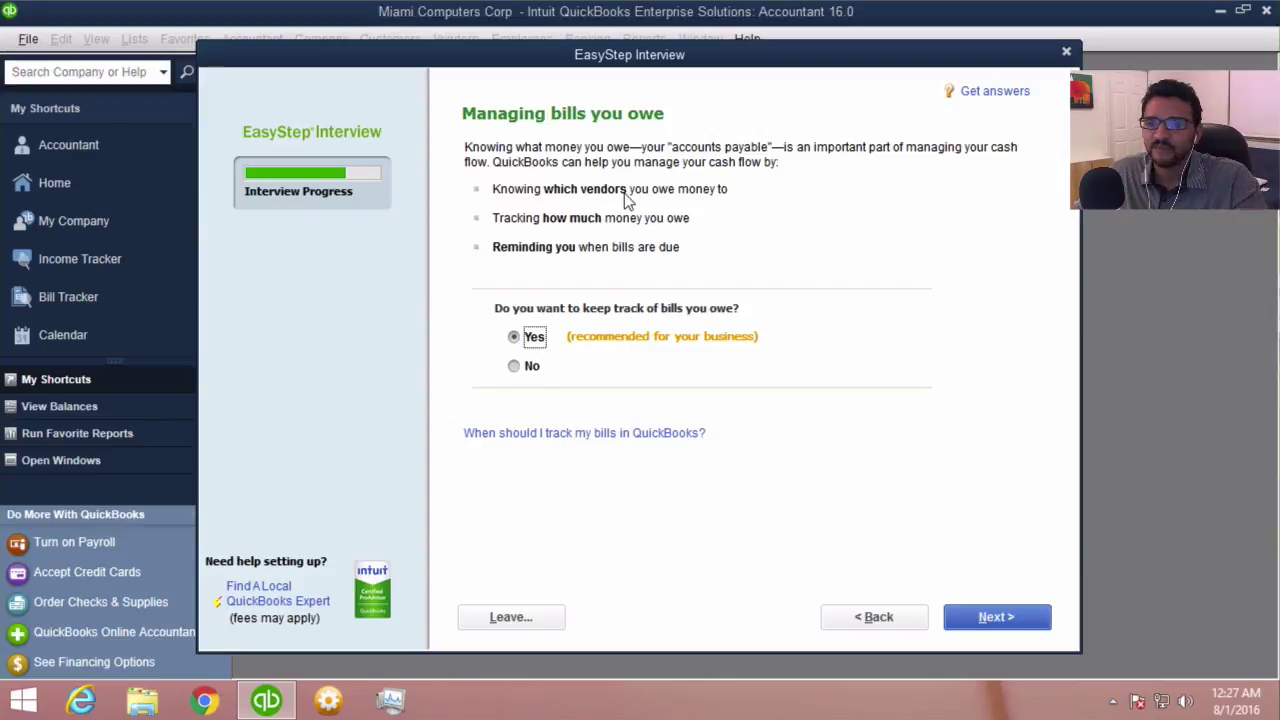
{"action": "left_click", "coordinate": [516, 336]}
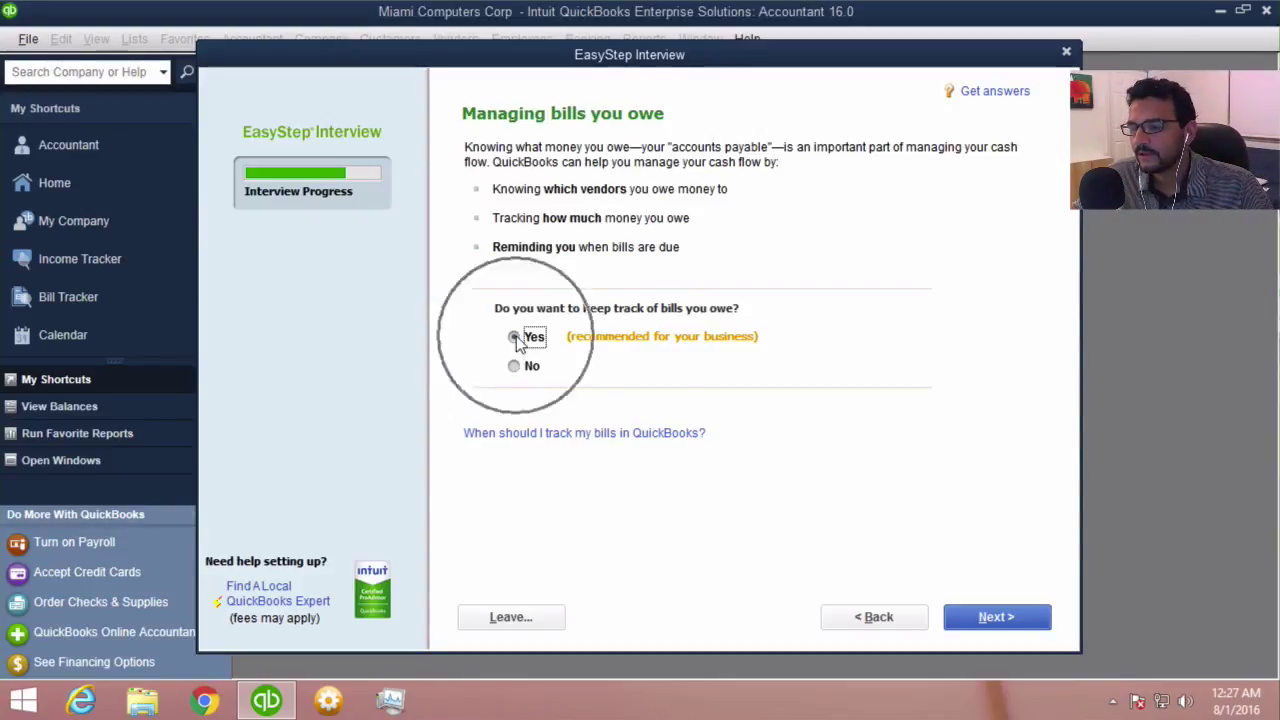
{"action": "left_click", "coordinate": [1037, 614]}
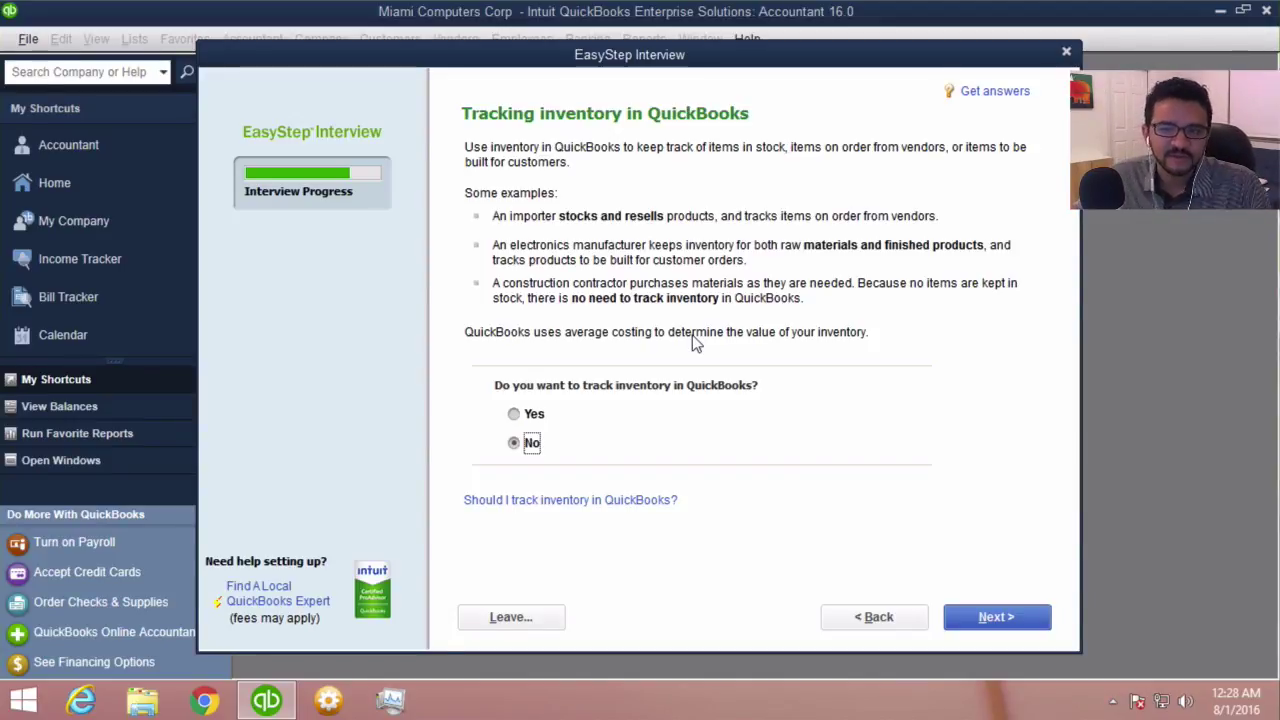
Answer Yes to tracking inventory and continue to the time tracking question
{"action": "left_click", "coordinate": [526, 416]}
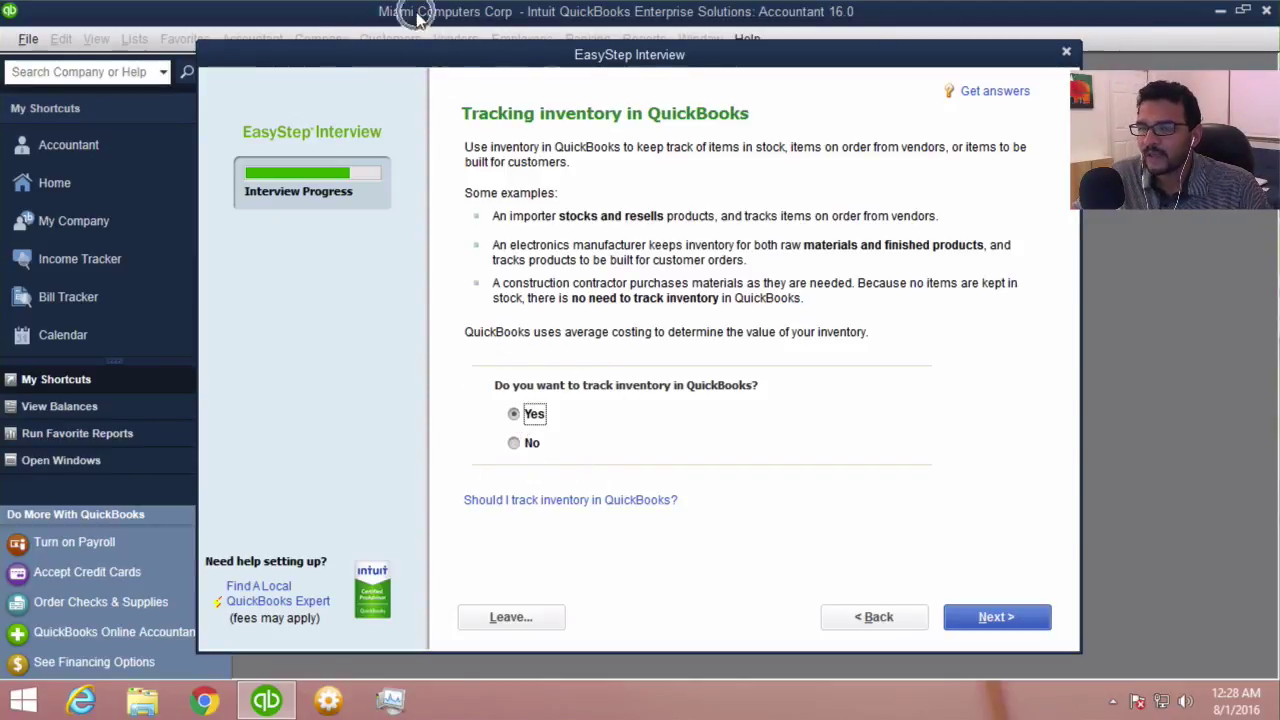
{"action": "left_click", "coordinate": [532, 418]}
{"action": "left_click", "coordinate": [993, 620]}
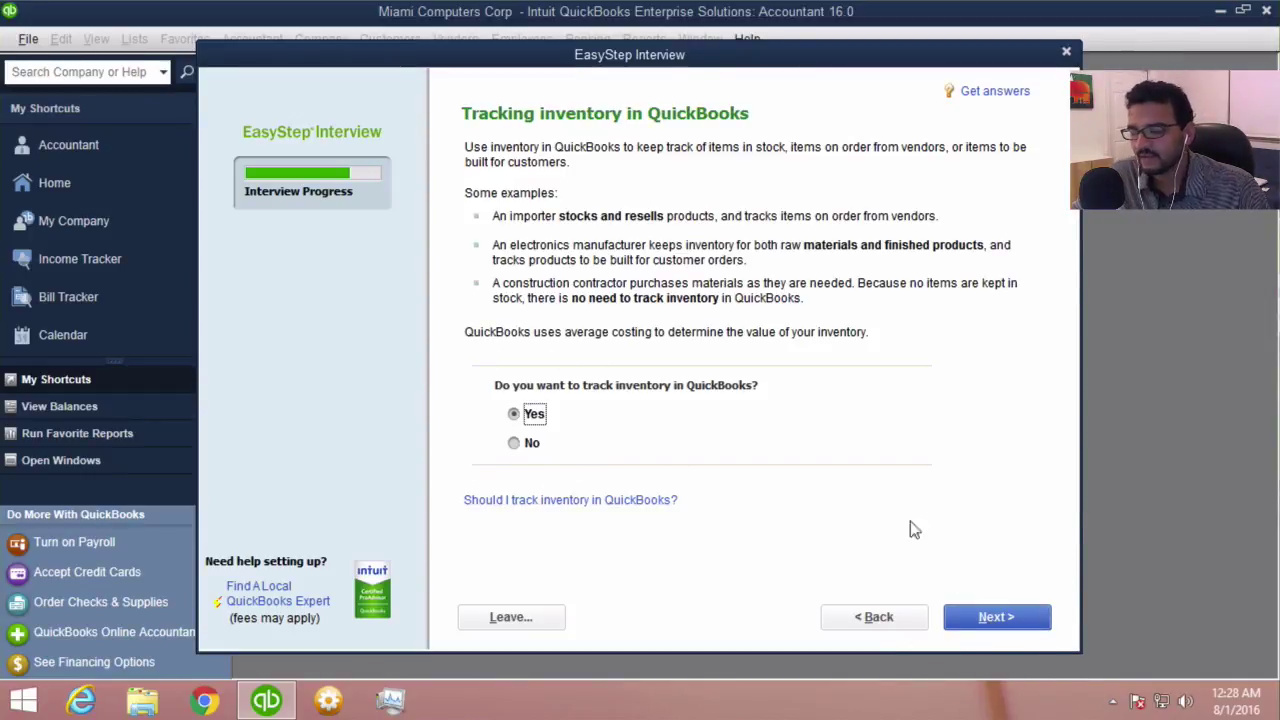
{"action": "left_click", "coordinate": [997, 620]}
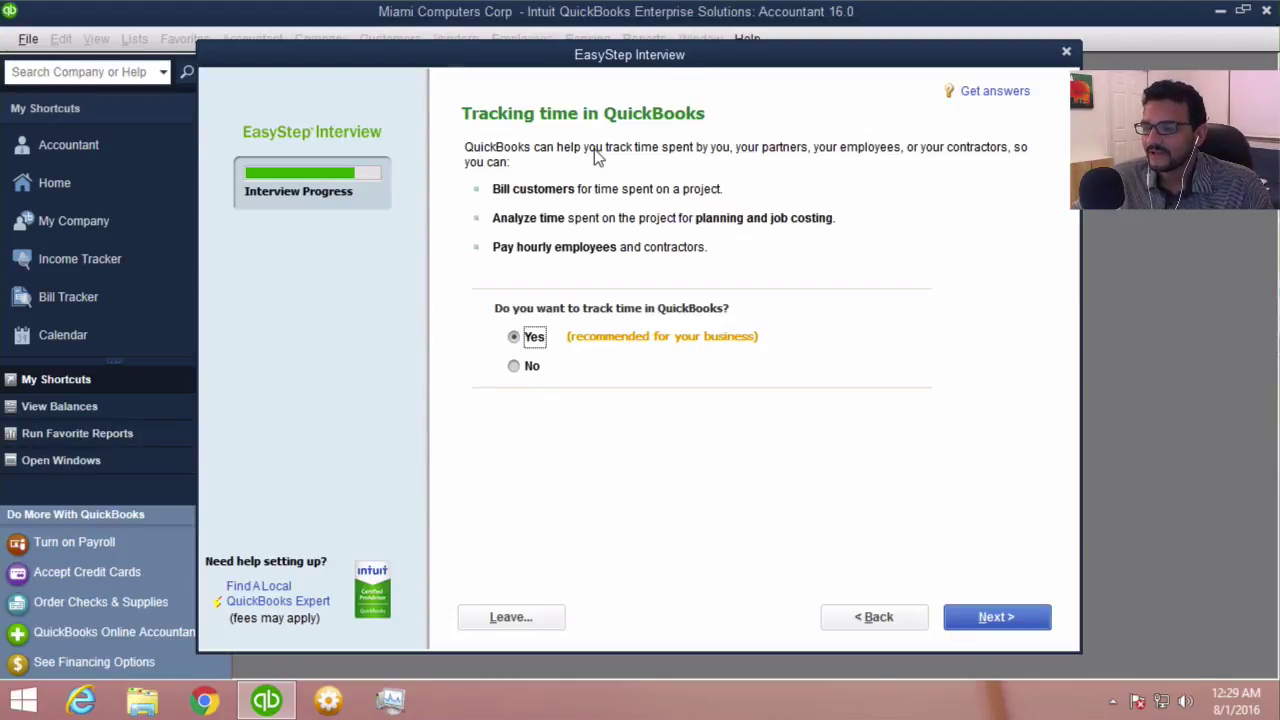
Answer No to tracking time and continue to the employees question
{"action": "left_click", "coordinate": [527, 370]}
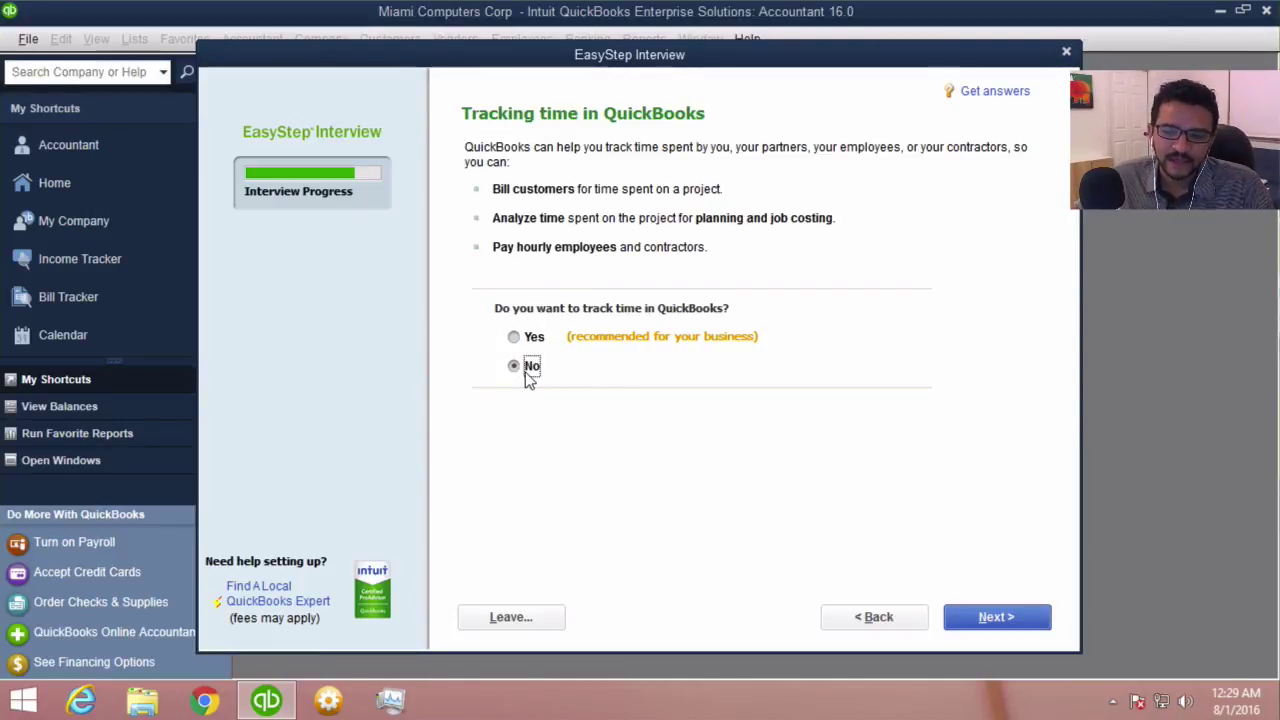
{"action": "left_click", "coordinate": [529, 370]}
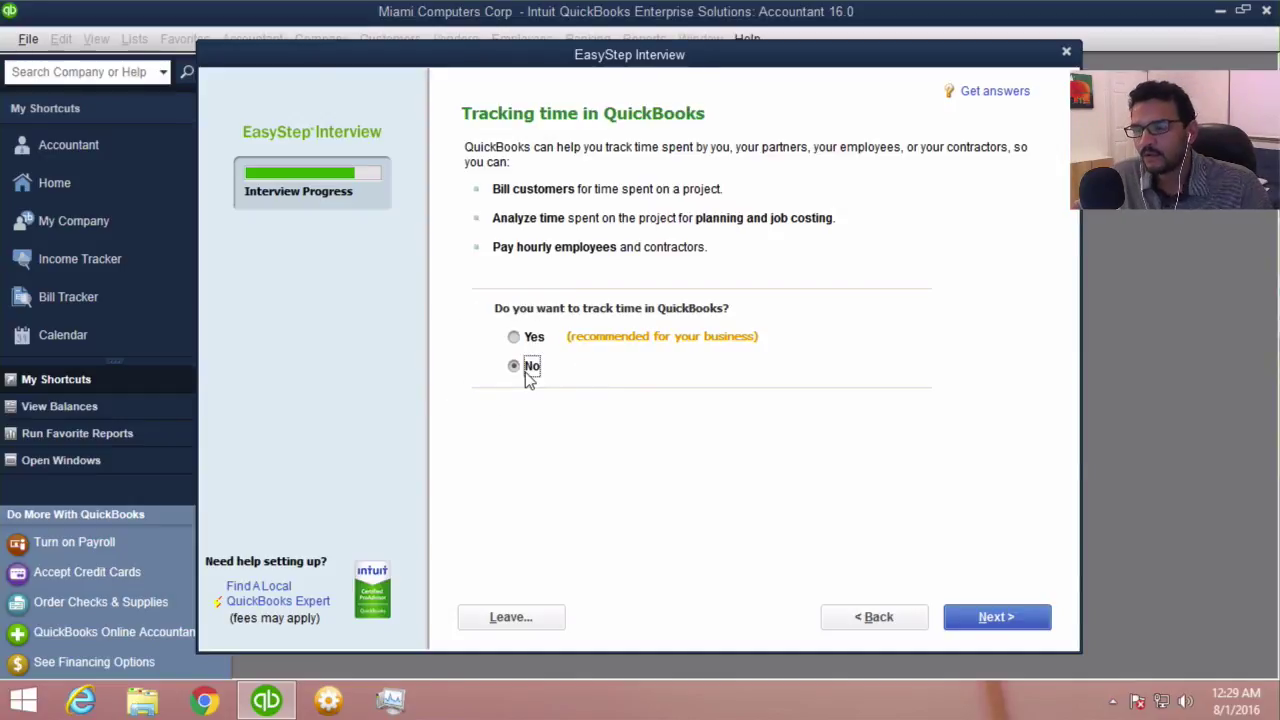
{"action": "left_click", "coordinate": [1018, 622]}
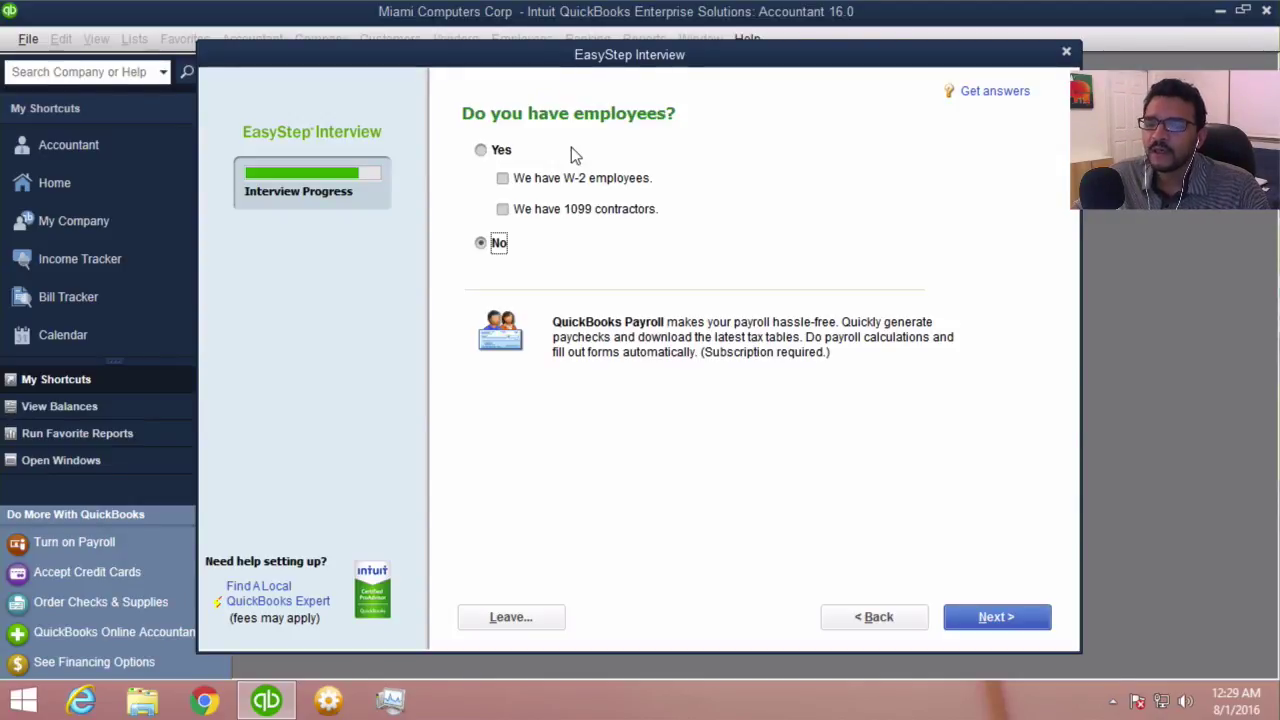
Answer Yes to having employees, mark only 1099 contractors, and continue to the chart of accounts introduction
{"action": "left_click", "coordinate": [483, 150]}
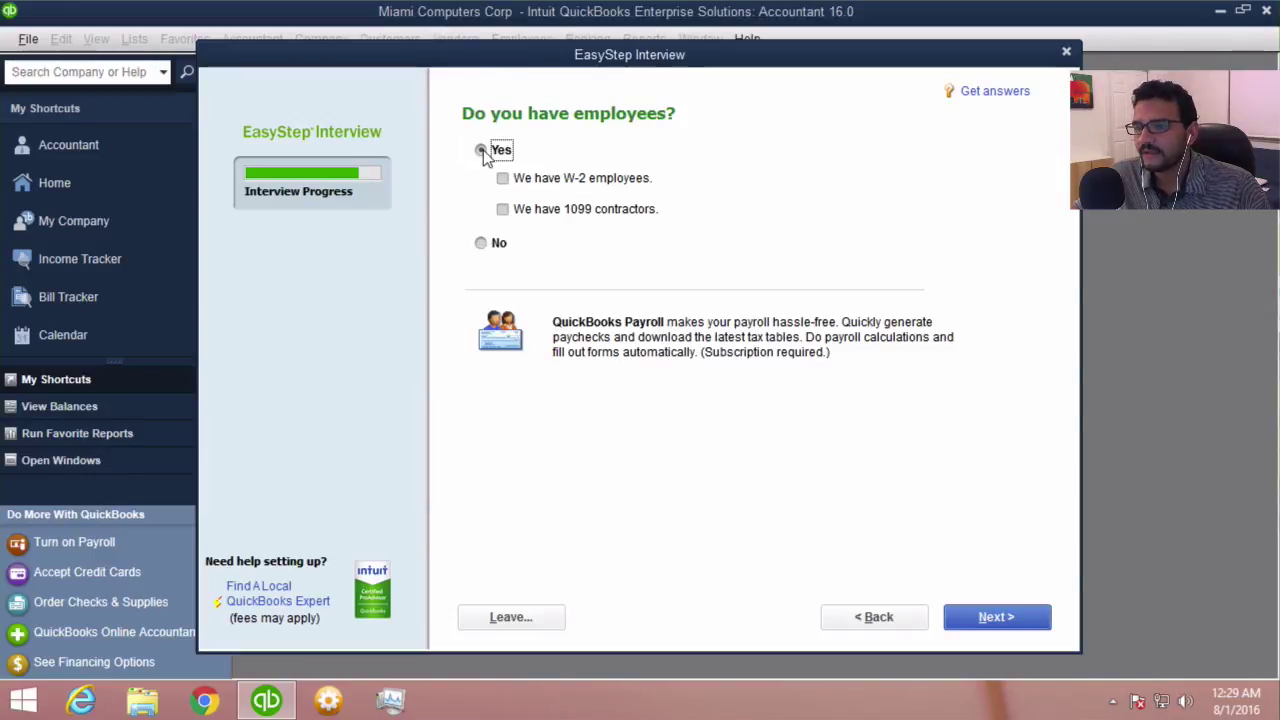
{"action": "left_click", "coordinate": [510, 216]}
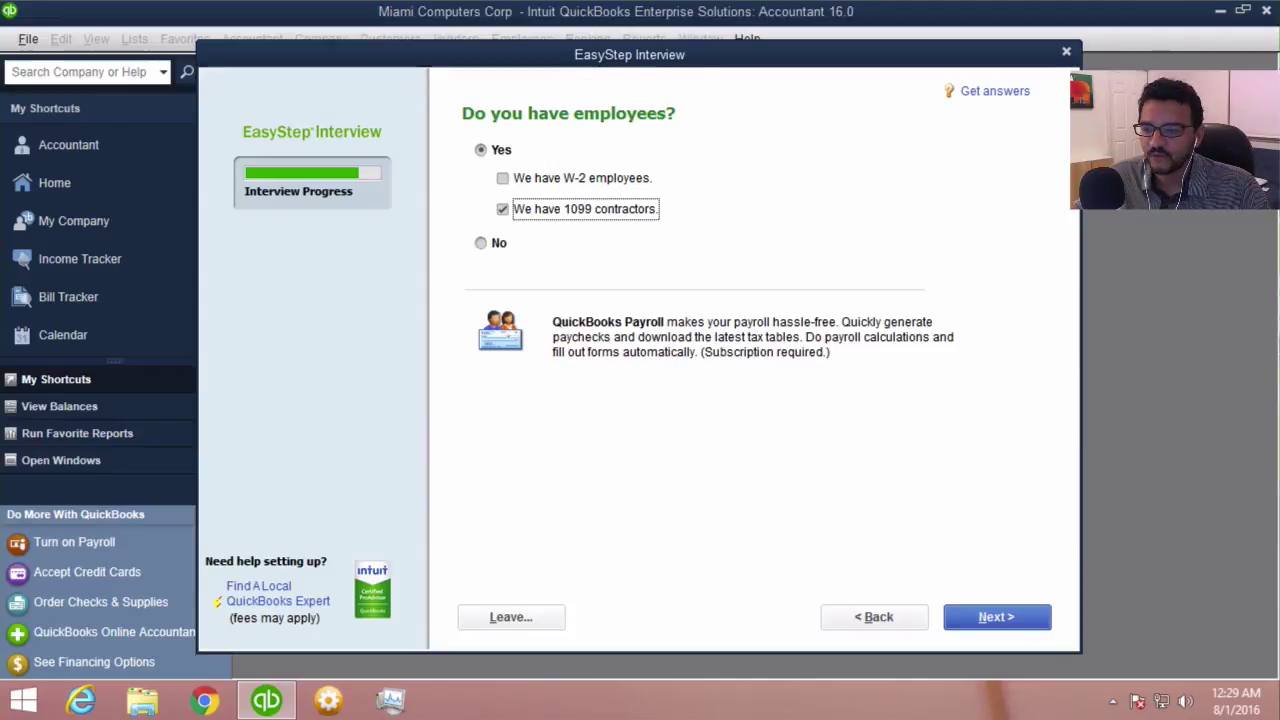
{"action": "left_click", "coordinate": [1012, 626]}
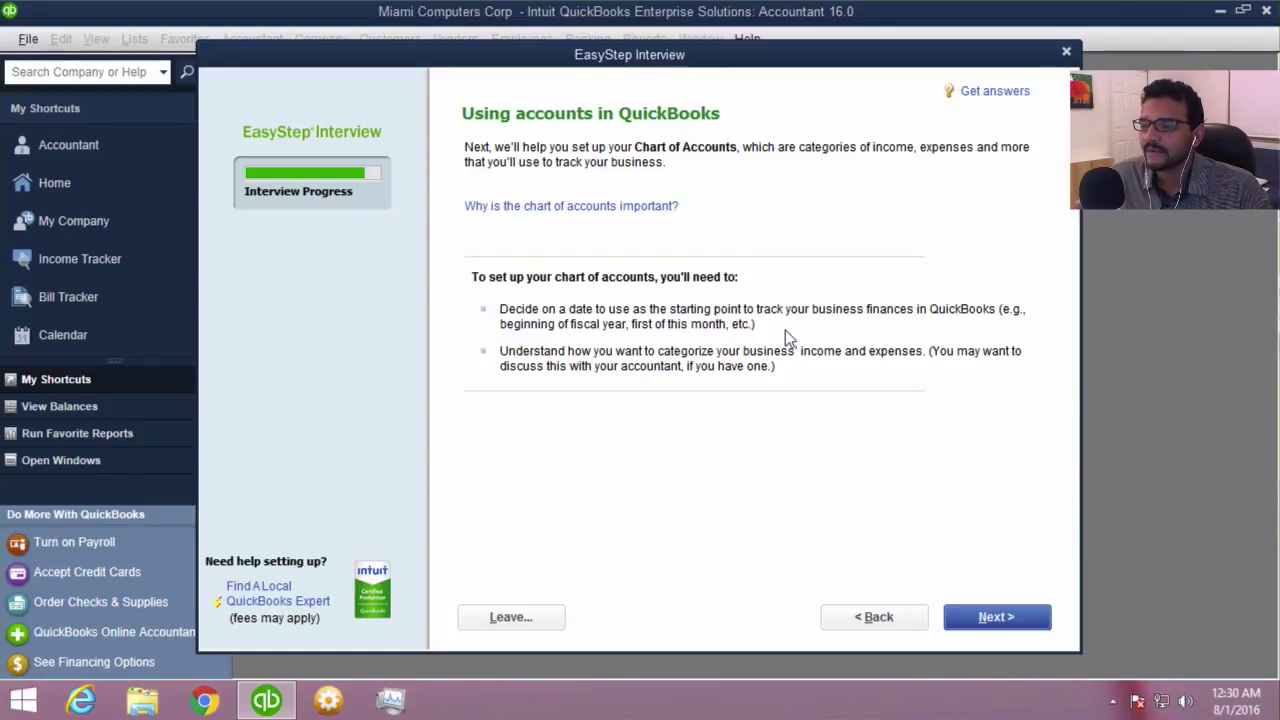
Continue to the start date question and choose the beginning of this fiscal year, 01/01/2016
{"action": "left_click", "coordinate": [990, 624]}
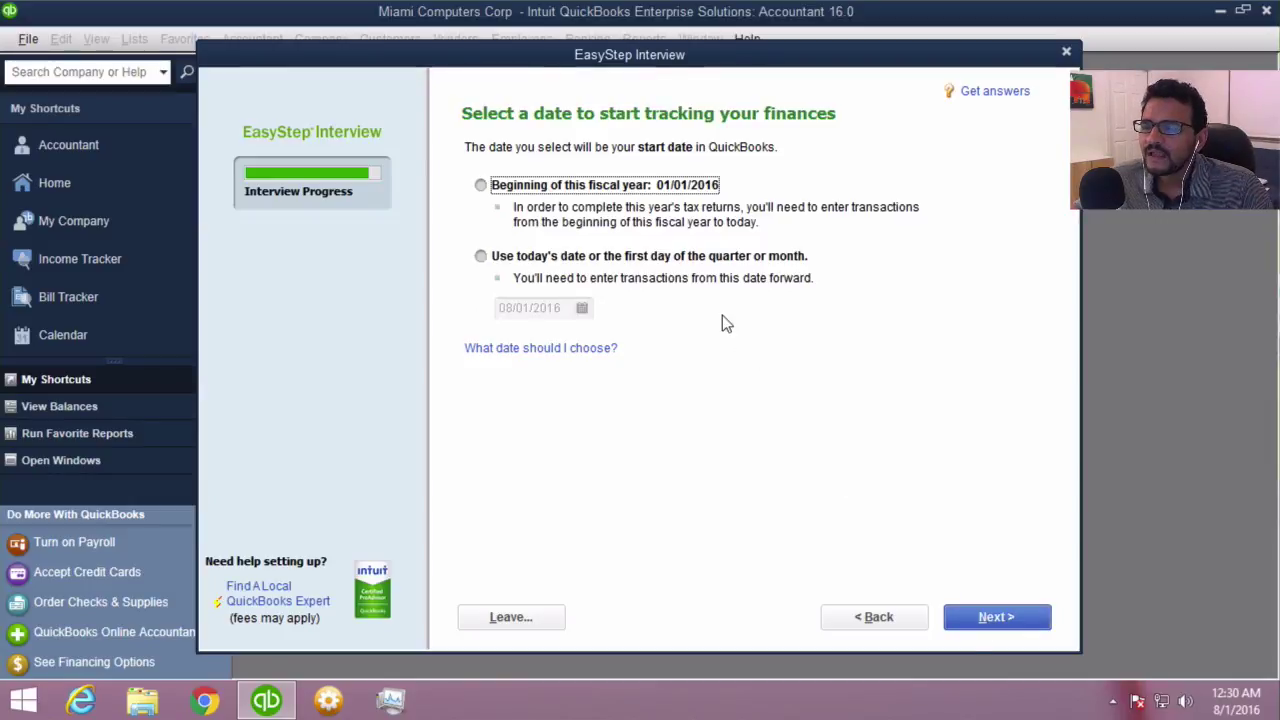
{"action": "left_click", "coordinate": [572, 192]}
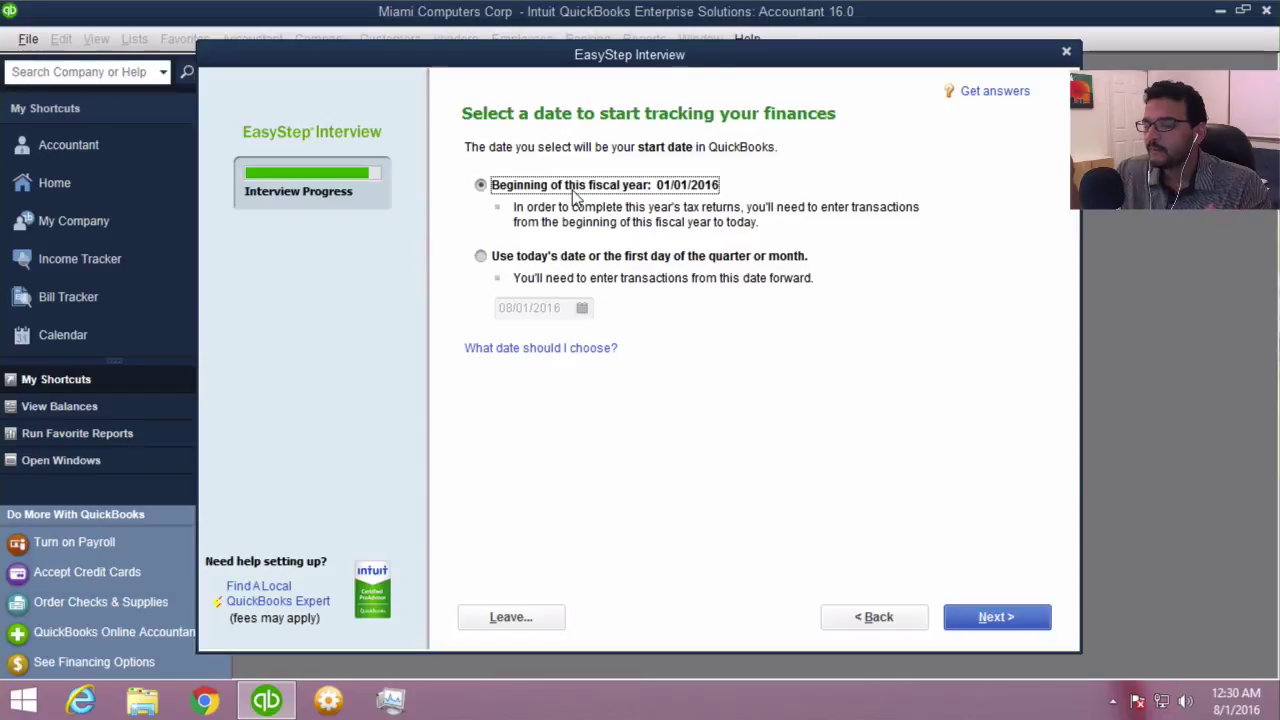
{"action": "left_click", "coordinate": [512, 258]}
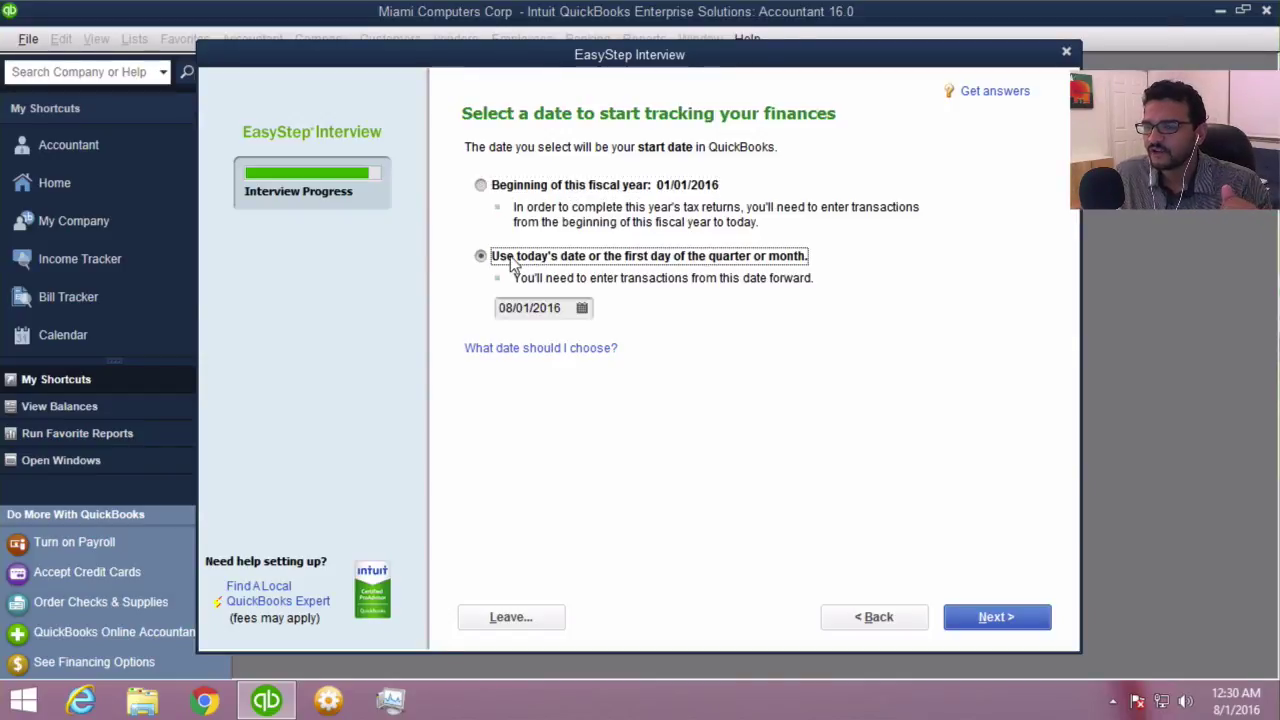
{"action": "left_click", "coordinate": [584, 309]}
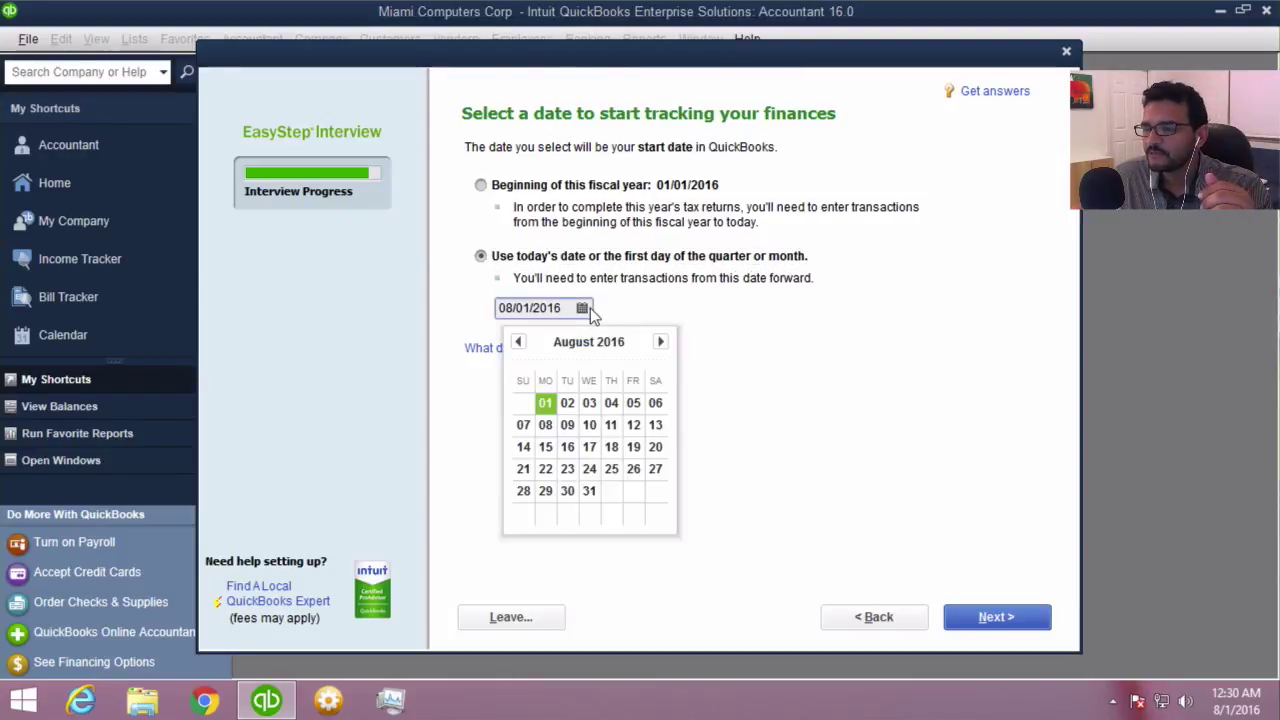
{"action": "left_click", "coordinate": [646, 309]}
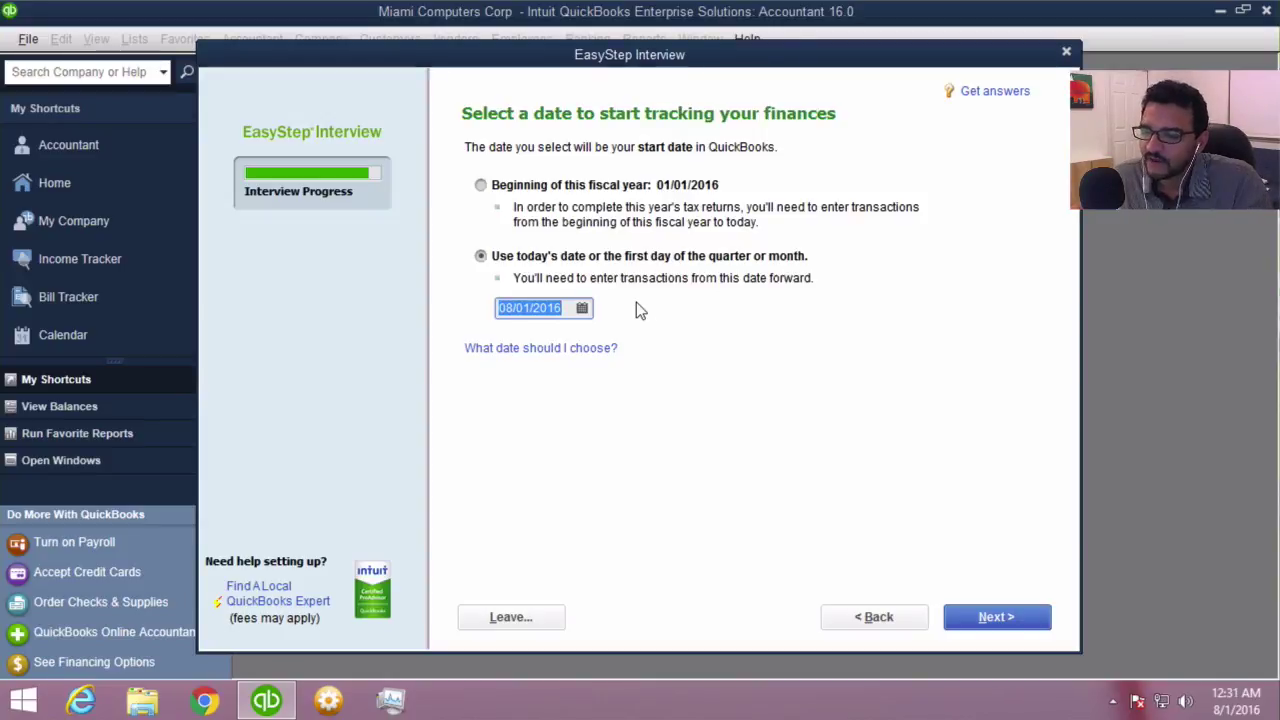
{"action": "left_click", "coordinate": [503, 187]}
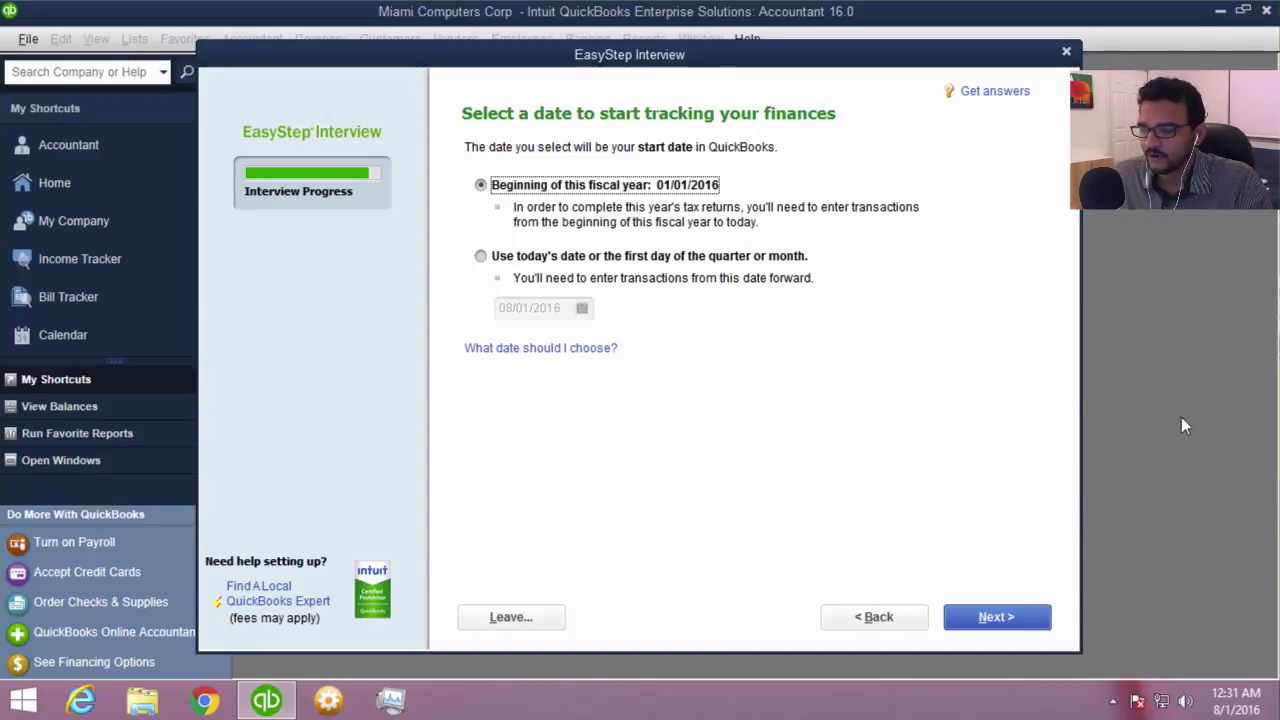
Continue to the income and expense accounts review and mark Subcontracted Services and Business Licenses and Permits for inclusion
{"action": "left_click", "coordinate": [996, 617]}
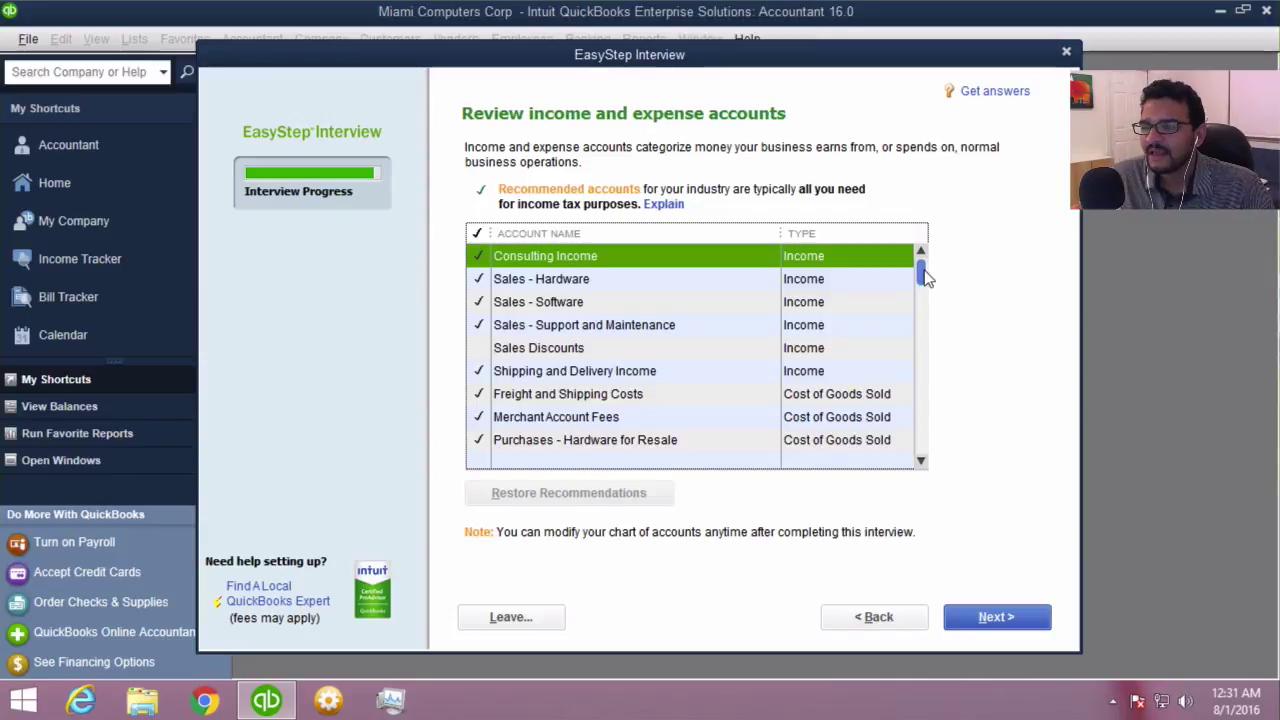
{"action": "left_click_drag", "start_coordinate": [925, 278], "coordinate": [925, 307]}
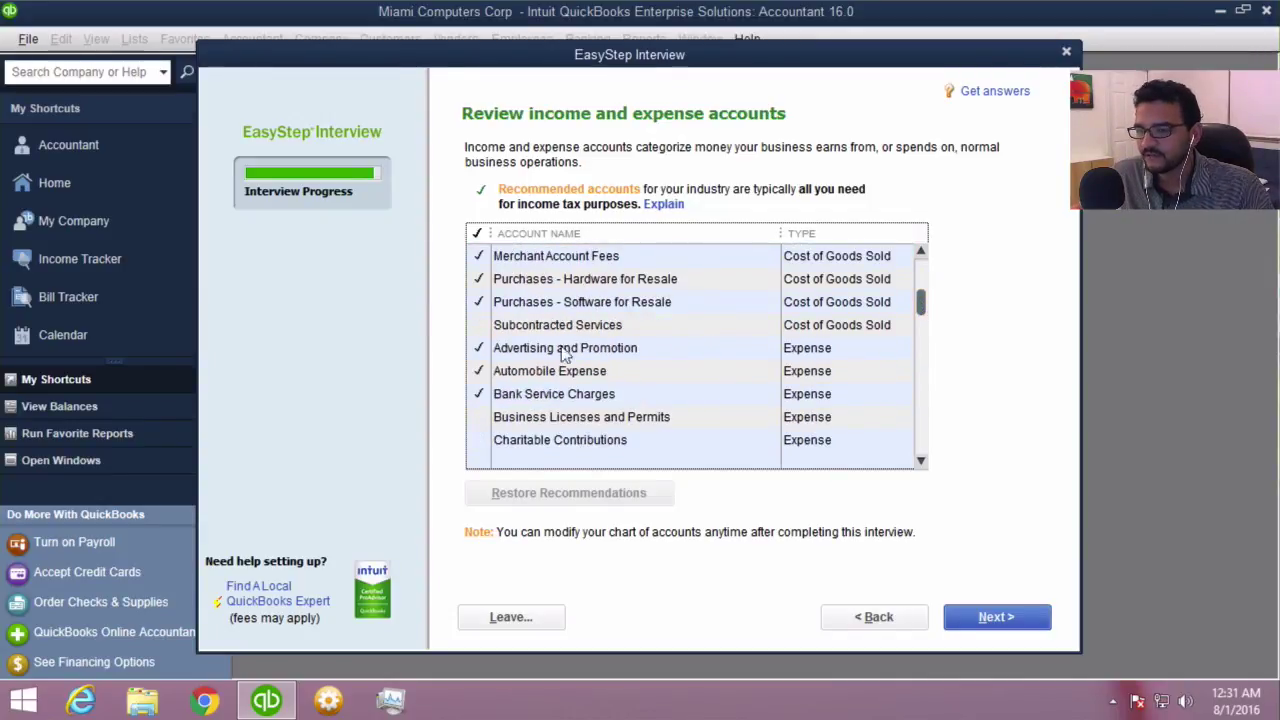
{"action": "left_click", "coordinate": [518, 322]}
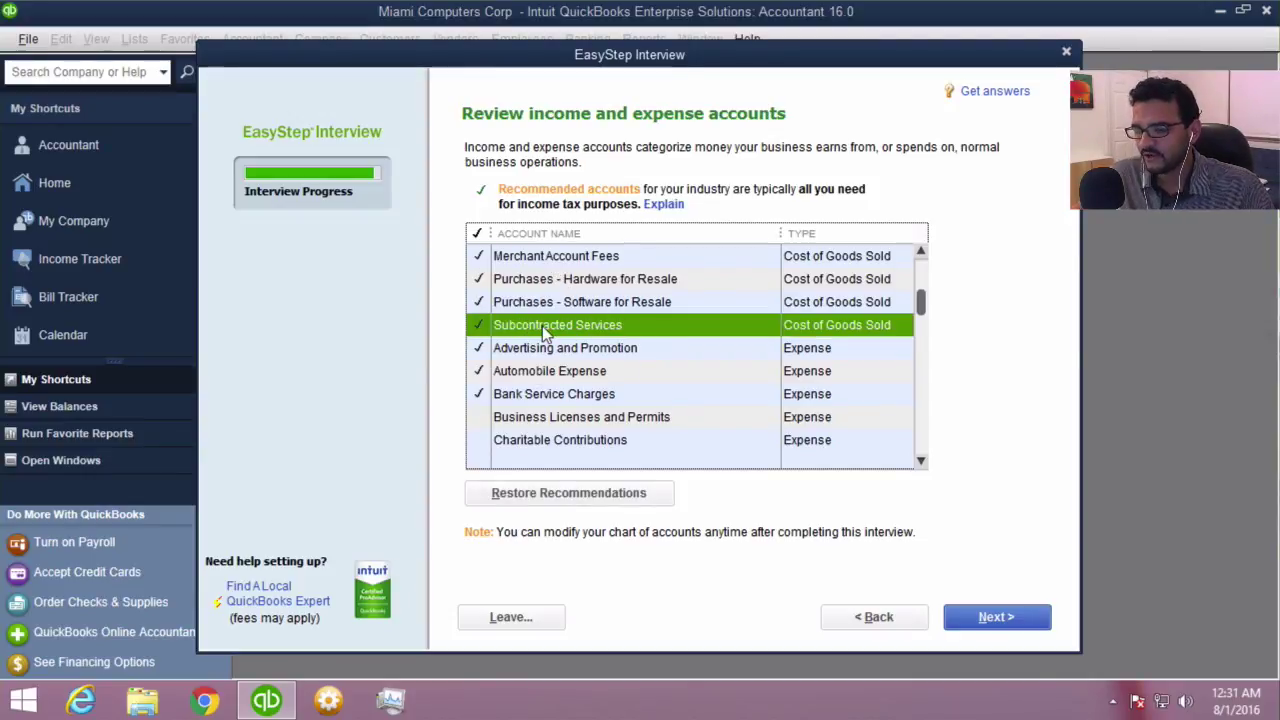
{"action": "double_click", "coordinate": [920, 464]}
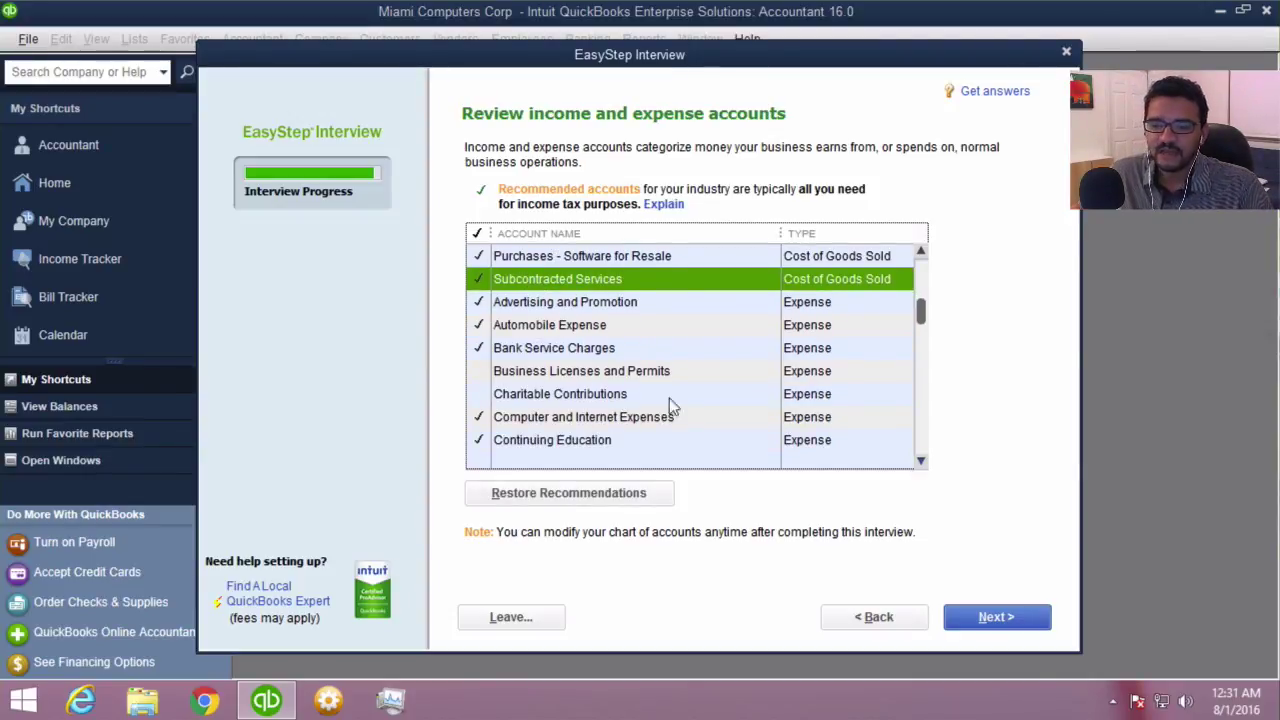
{"action": "left_click", "coordinate": [535, 374]}
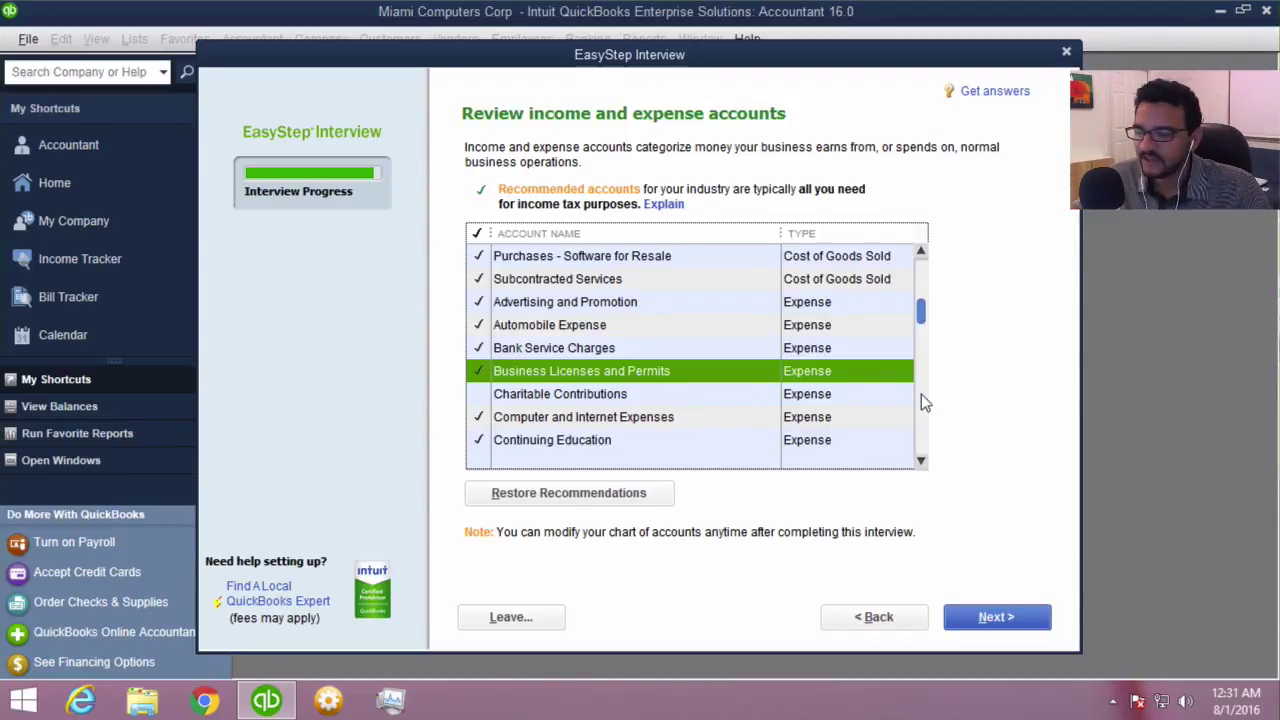
Mark the Equipment Rental expense account for inclusion in the chart of accounts
{"action": "left_click", "coordinate": [921, 462]}
{"action": "left_click", "coordinate": [921, 462]}
{"action": "left_click", "coordinate": [921, 462]}
{"action": "left_click", "coordinate": [921, 462]}
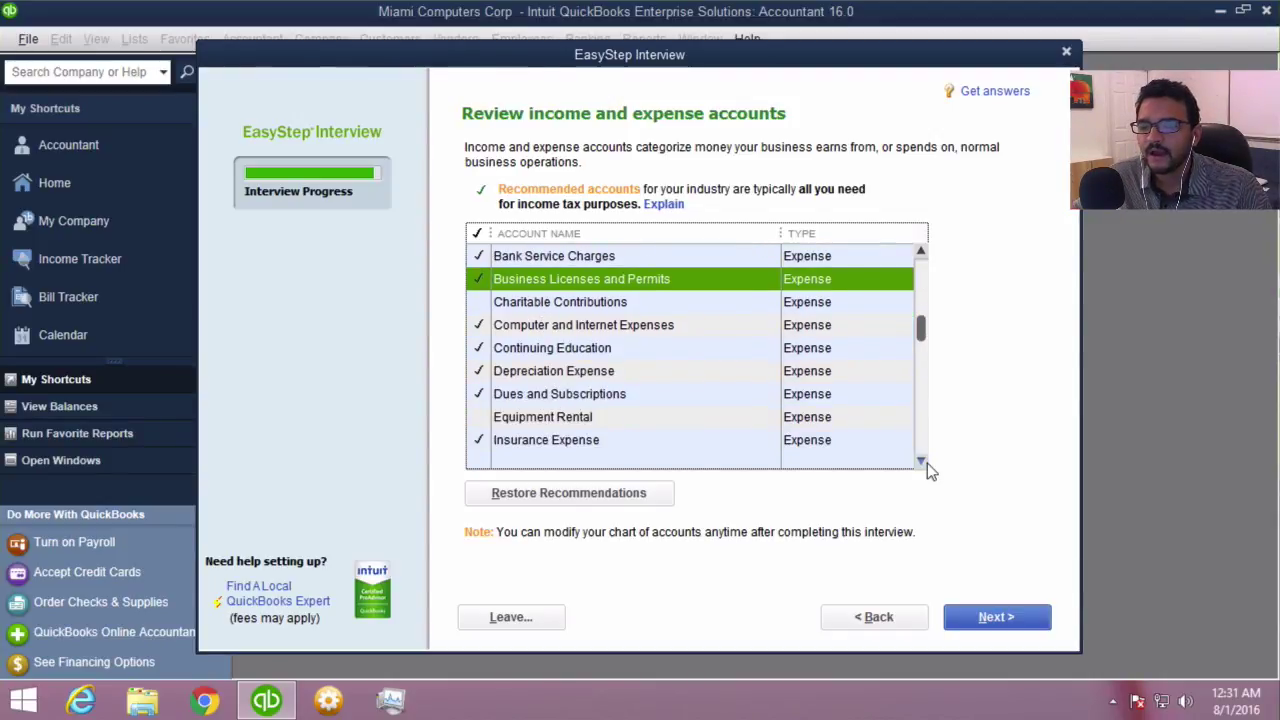
{"action": "left_click", "coordinate": [543, 420]}
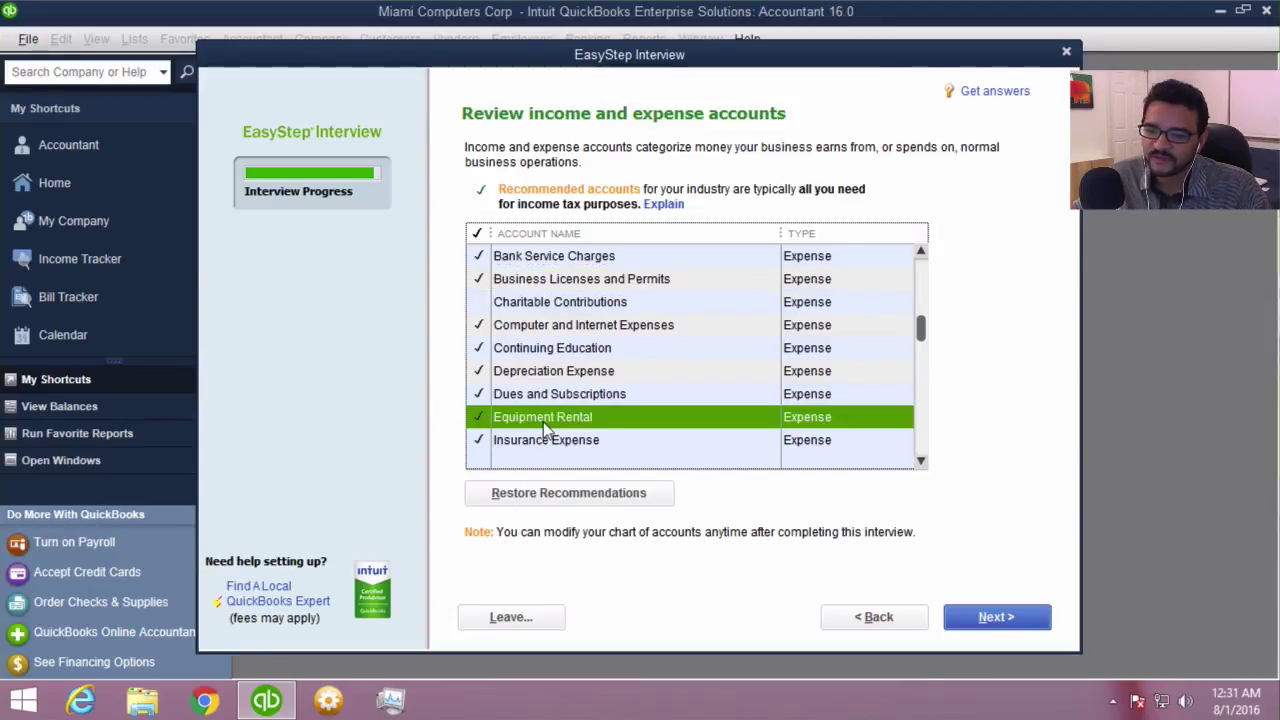
Include the General Liability Insurance and Health Insurance subaccounts under Insurance Expense
{"action": "left_click", "coordinate": [921, 462]}
{"action": "left_click", "coordinate": [921, 462]}
{"action": "left_click", "coordinate": [921, 462]}
{"action": "left_click", "coordinate": [921, 462]}
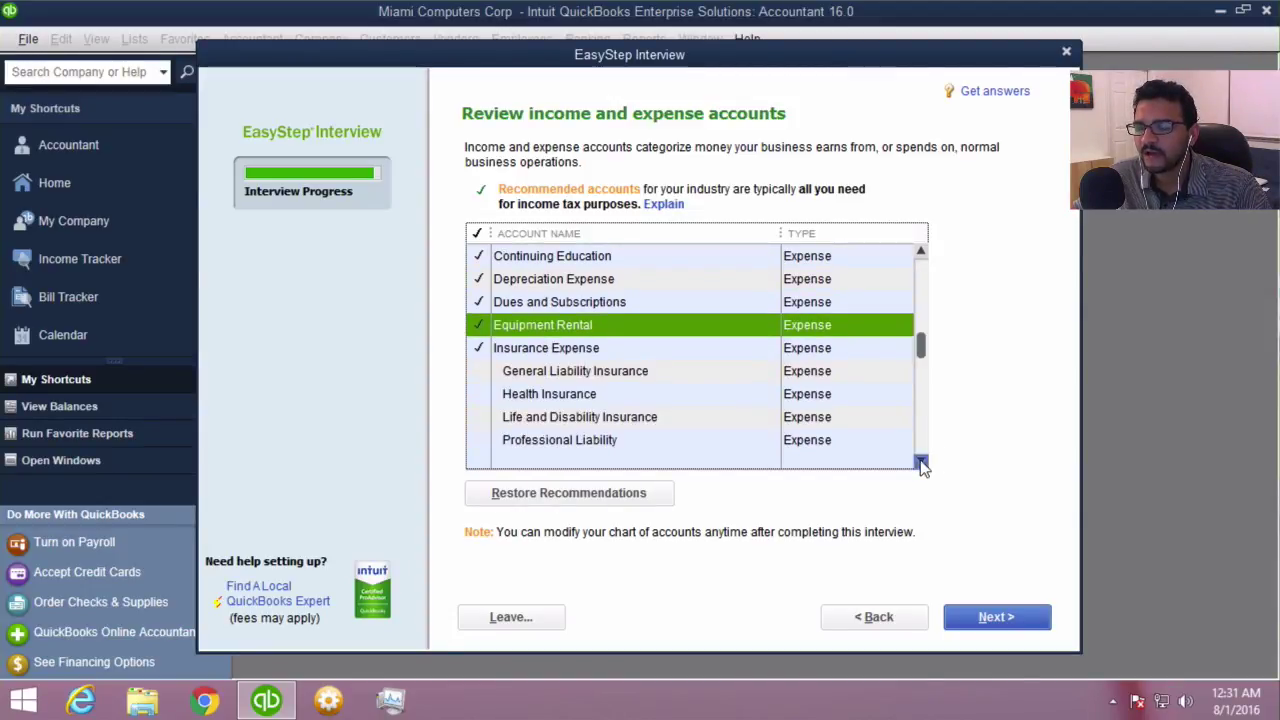
{"action": "left_click", "coordinate": [496, 372]}
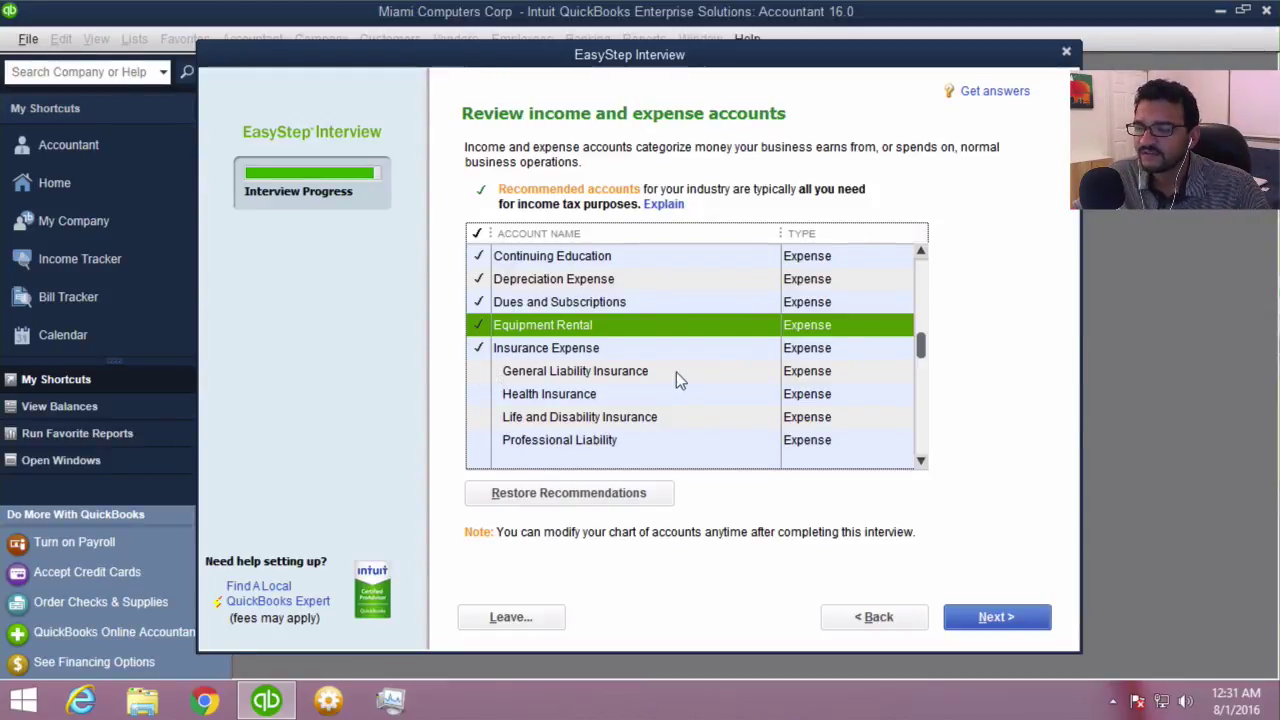
{"action": "left_click", "coordinate": [919, 466]}
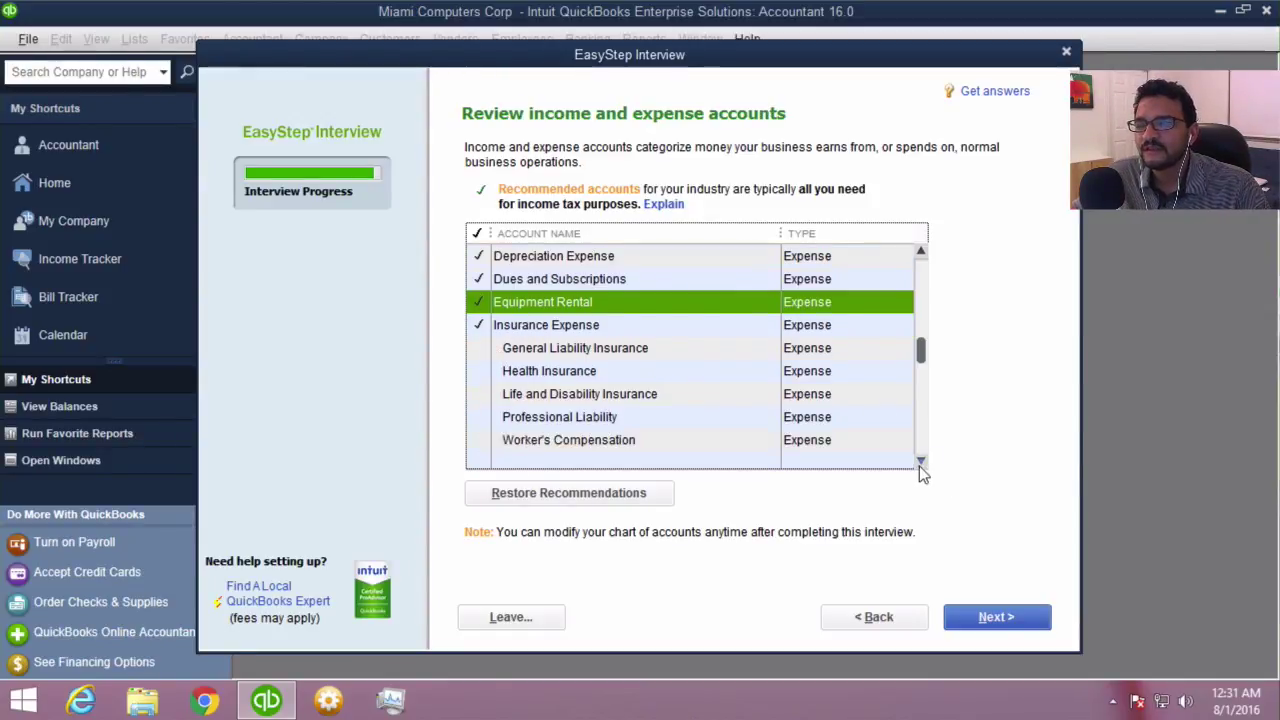
{"action": "left_click", "coordinate": [496, 354]}
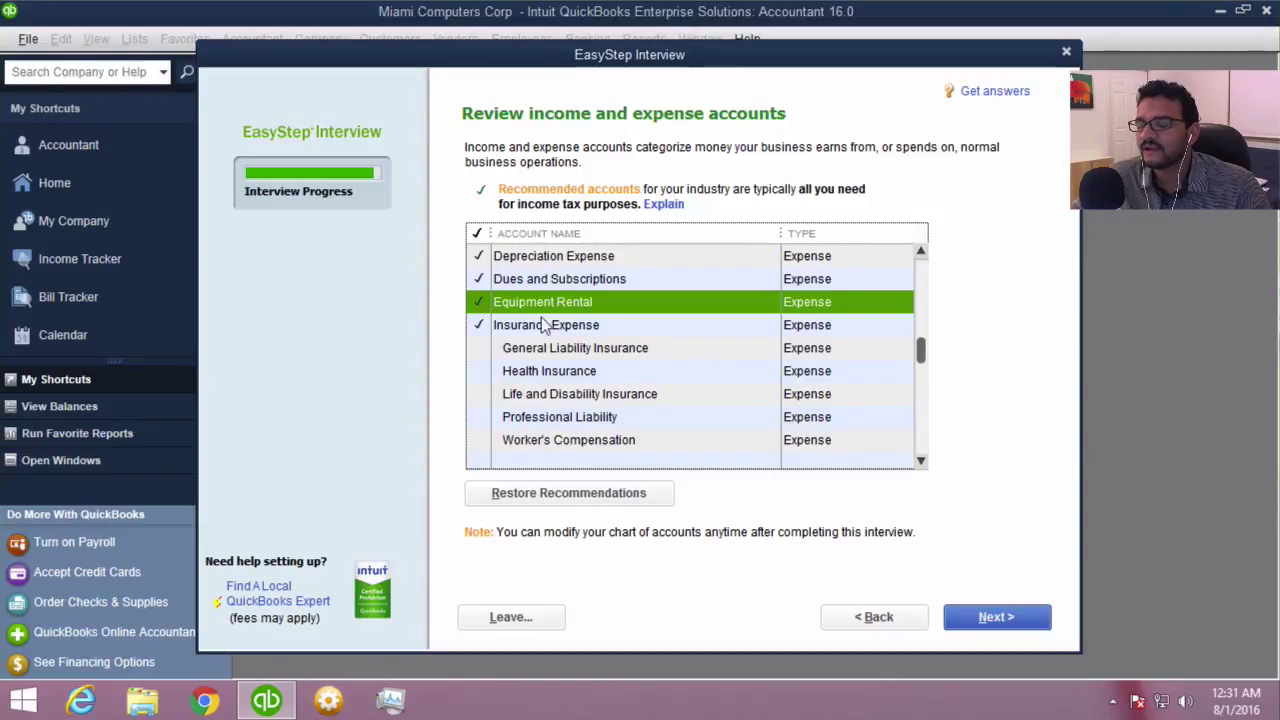
{"action": "left_click", "coordinate": [538, 332]}
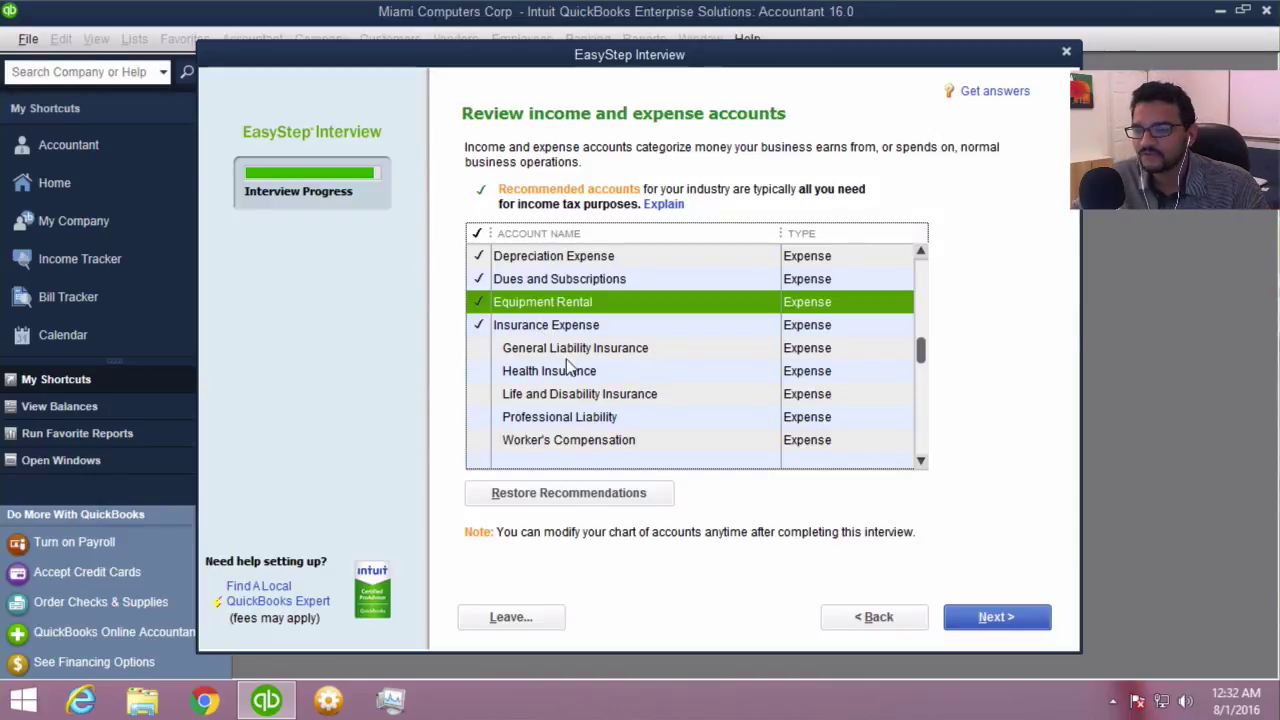
{"action": "left_click", "coordinate": [538, 356]}
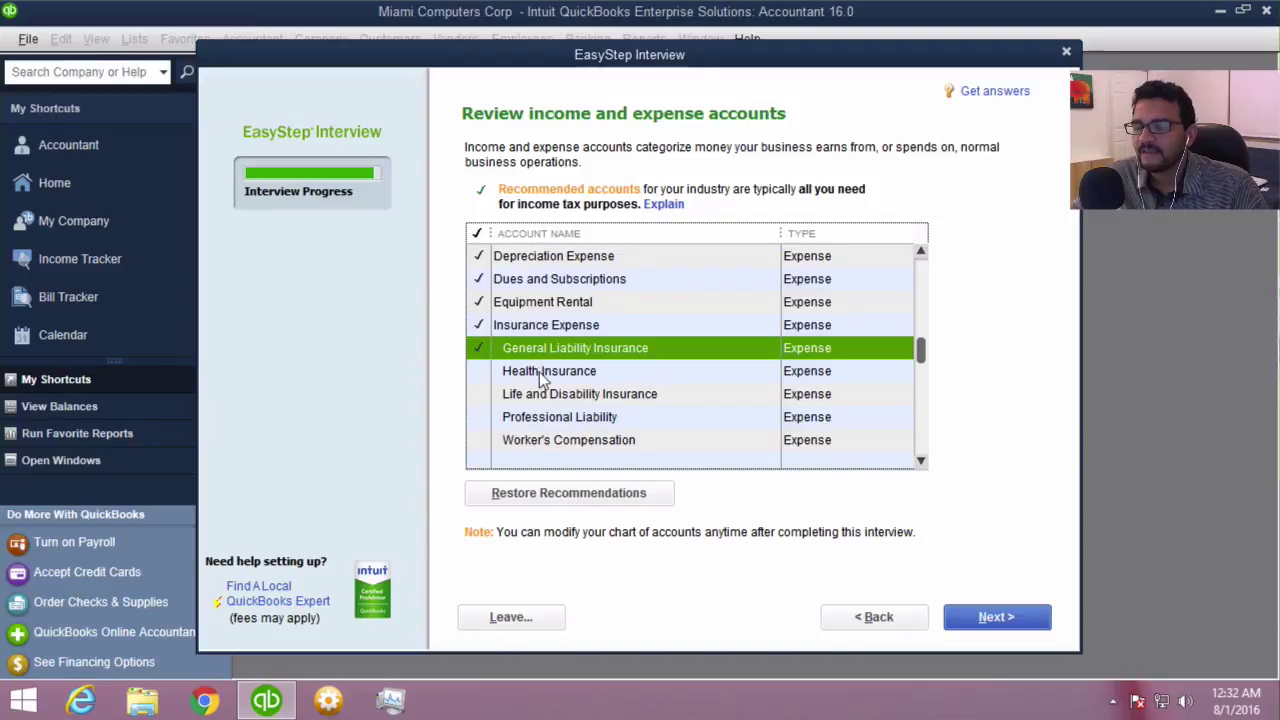
{"action": "left_click", "coordinate": [540, 371]}
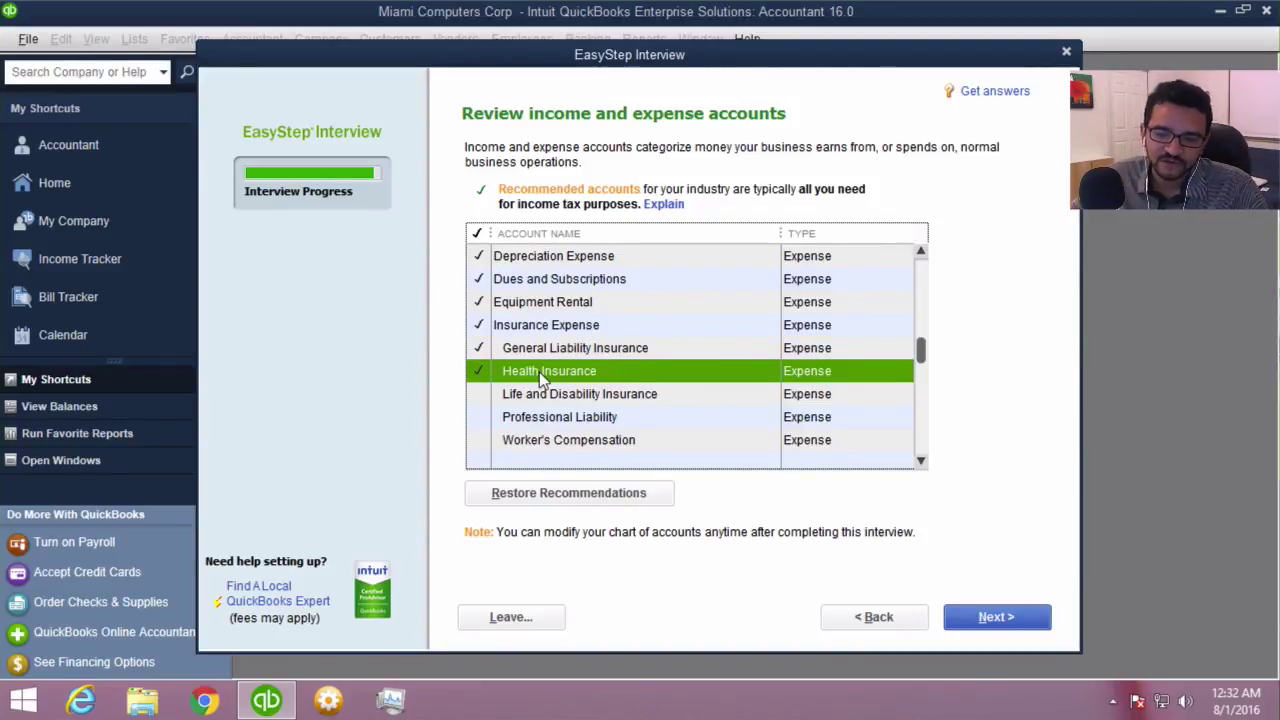
Include the Janitorial Expense and Postage and Delivery accounts in the chart of accounts
{"action": "left_click", "coordinate": [920, 462]}
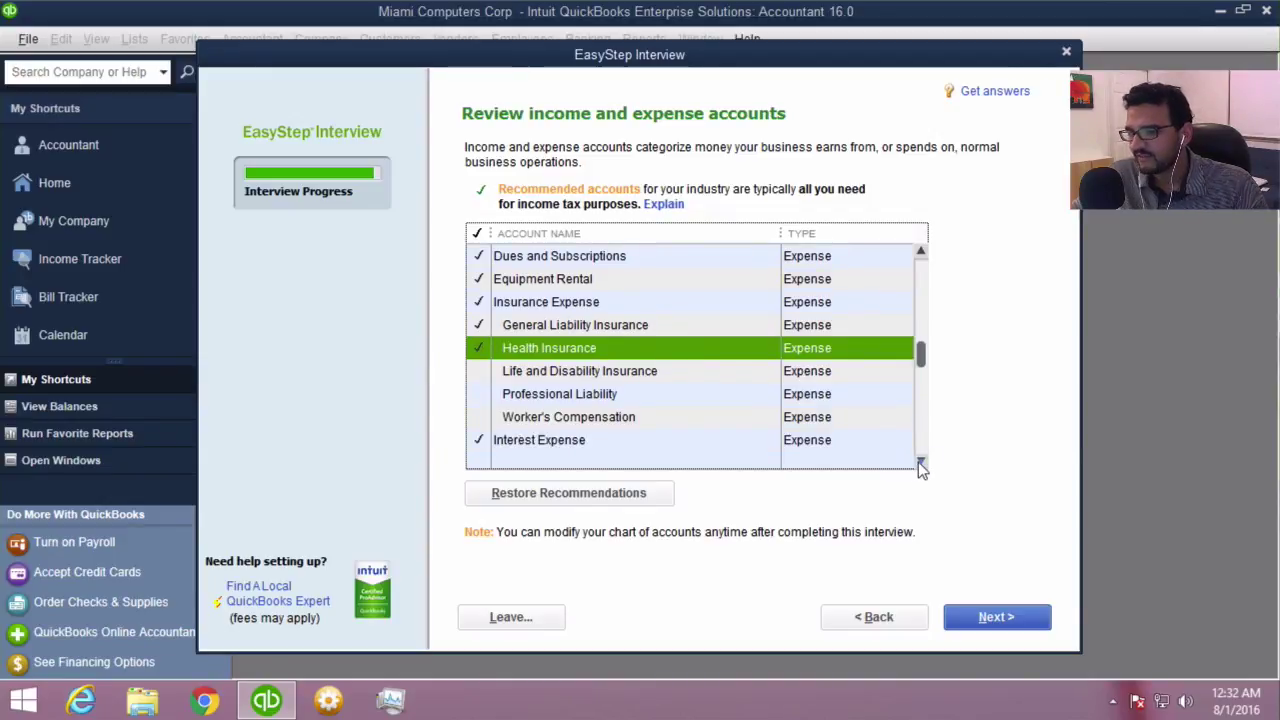
{"action": "left_click", "coordinate": [920, 462]}
{"action": "left_click", "coordinate": [920, 462]}
{"action": "left_click", "coordinate": [920, 462]}
{"action": "left_click", "coordinate": [920, 462]}
{"action": "left_click", "coordinate": [920, 462]}
{"action": "left_click", "coordinate": [920, 462]}
{"action": "left_click", "coordinate": [550, 328]}
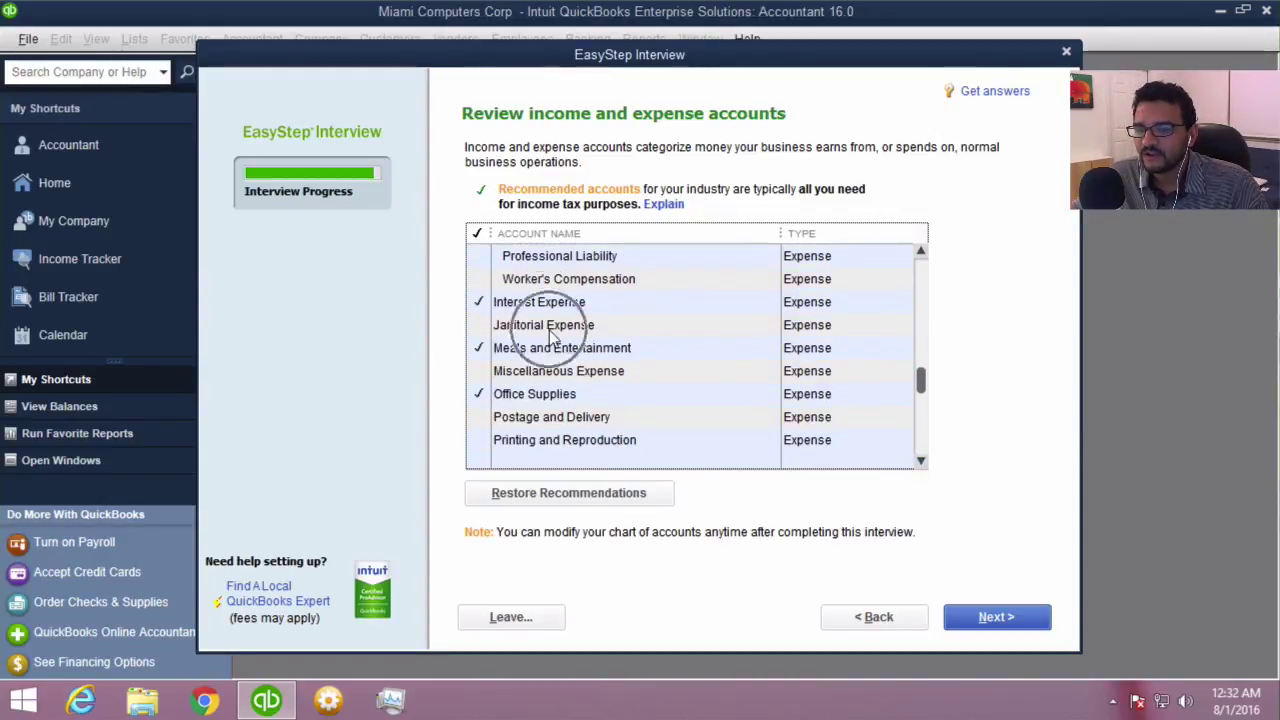
{"action": "left_click", "coordinate": [550, 370]}
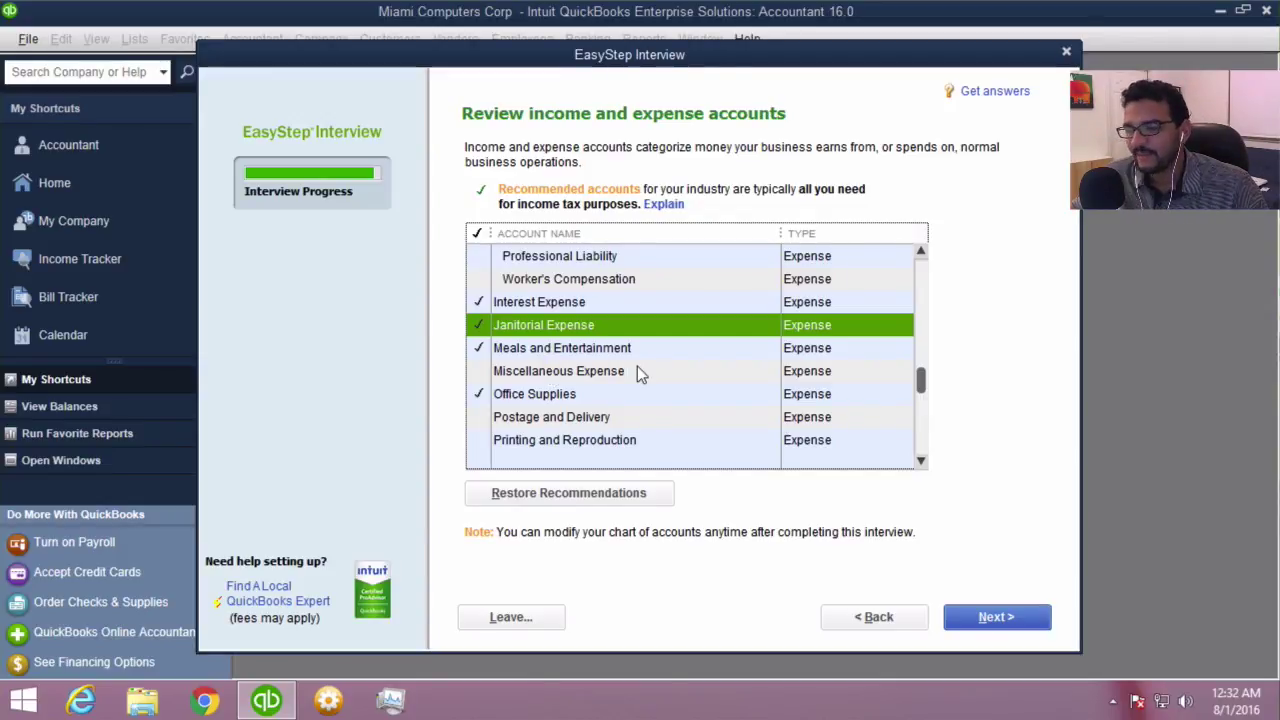
{"action": "left_click", "coordinate": [921, 462]}
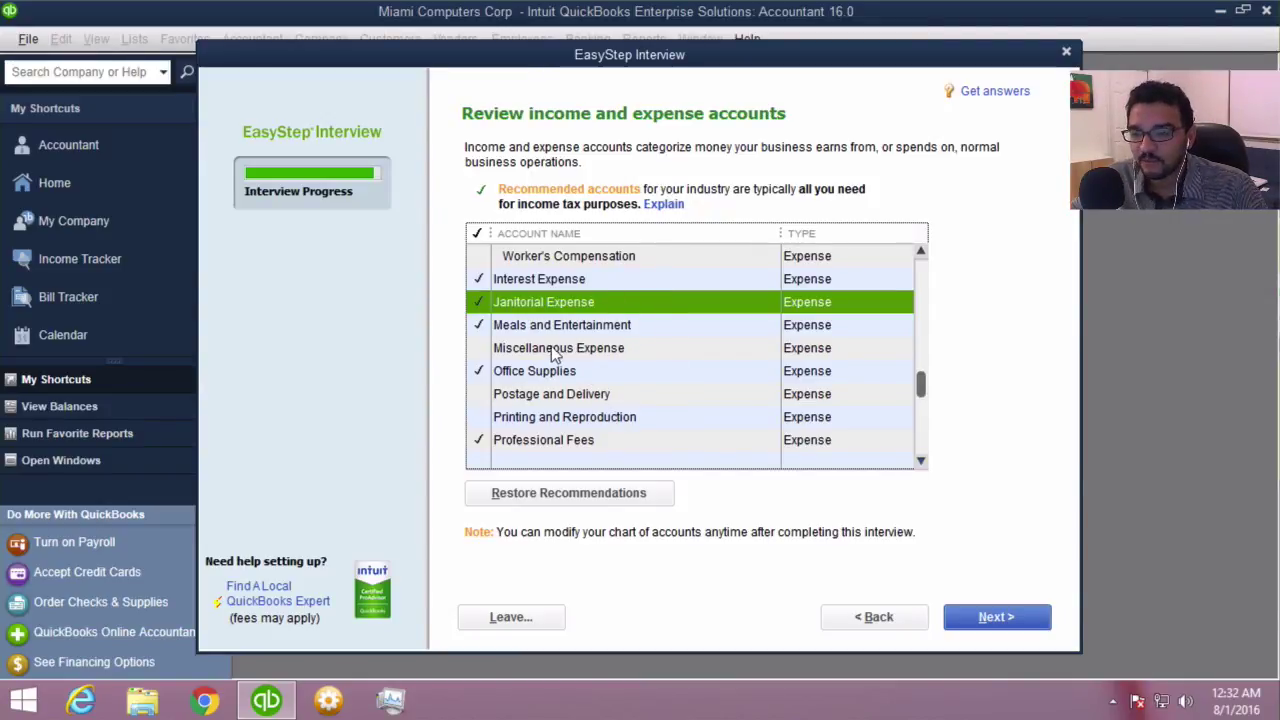
{"action": "left_click", "coordinate": [594, 394]}
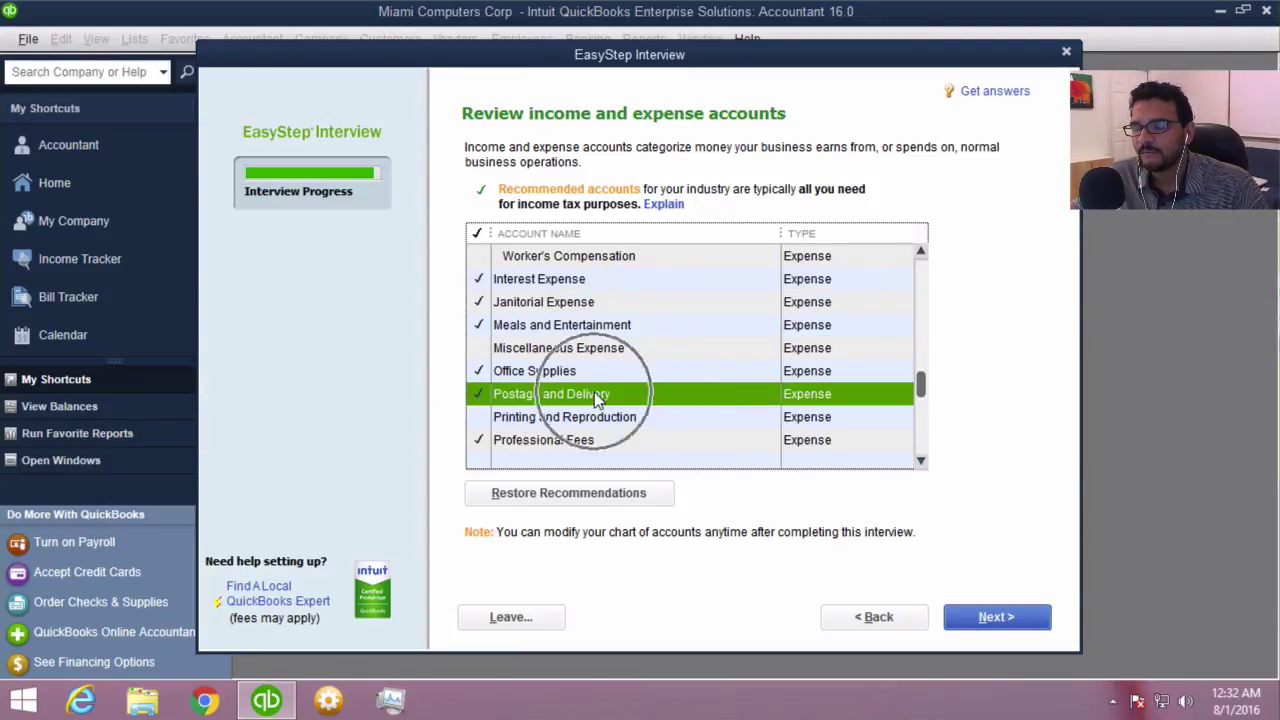
Mark the Repairs and Maintenance expense account for inclusion in the chart of accounts
{"action": "left_click", "coordinate": [920, 462]}
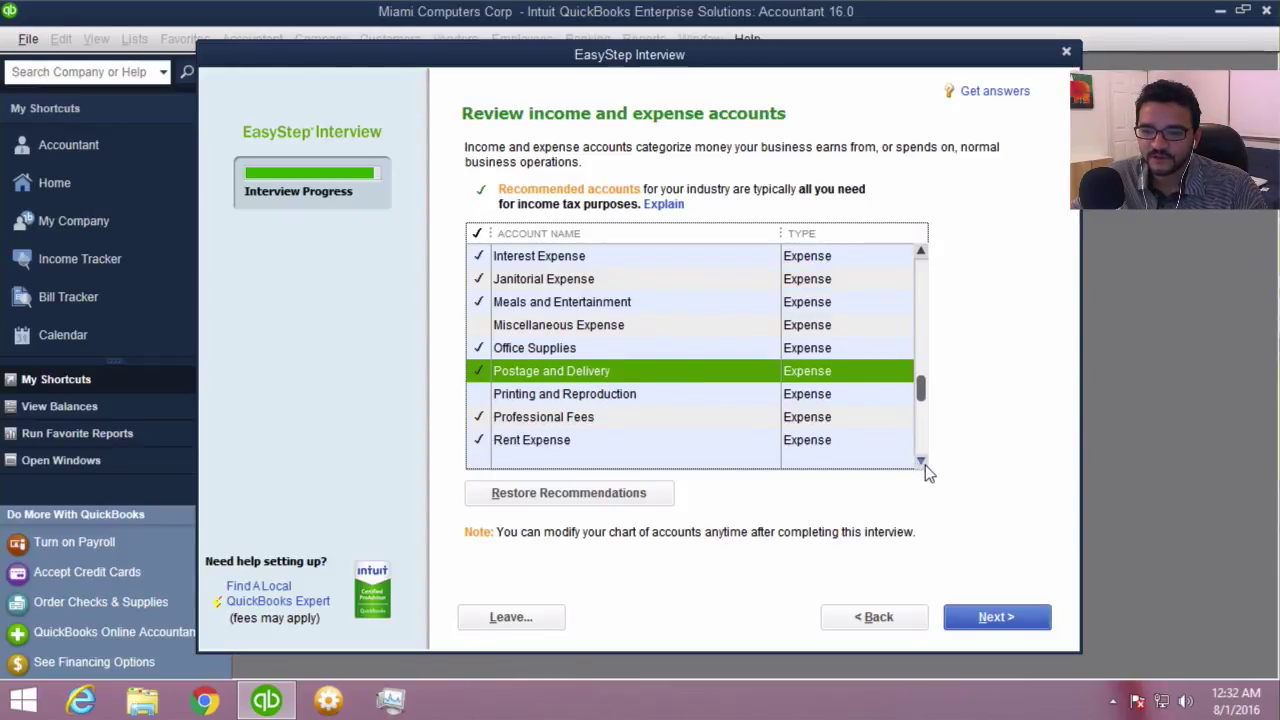
{"action": "left_click", "coordinate": [920, 462]}
{"action": "left_click", "coordinate": [920, 462]}
{"action": "left_click", "coordinate": [920, 462]}
{"action": "left_click", "coordinate": [920, 462]}
{"action": "left_click", "coordinate": [920, 462]}
{"action": "left_click", "coordinate": [617, 349]}
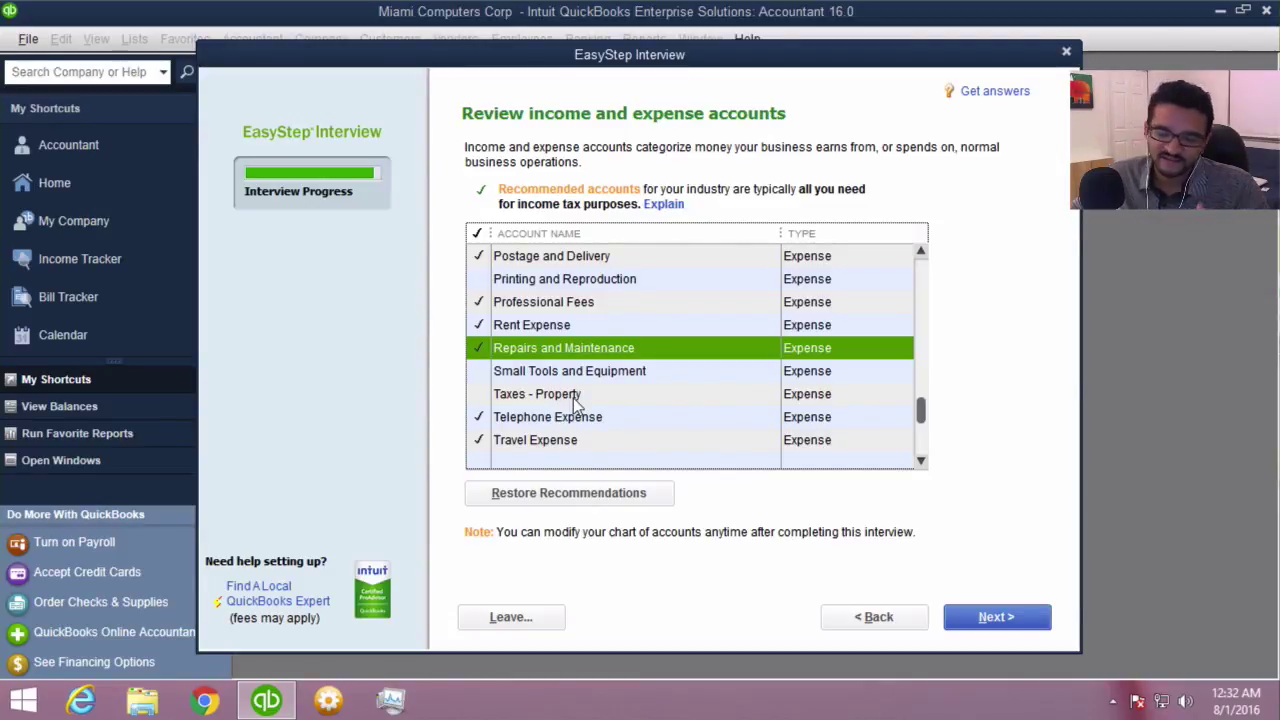
Review the remaining accounts through the end of the list and accept the account selection to complete the interview
{"action": "left_click", "coordinate": [921, 462]}
{"action": "left_click", "coordinate": [922, 464]}
{"action": "left_click", "coordinate": [922, 464]}
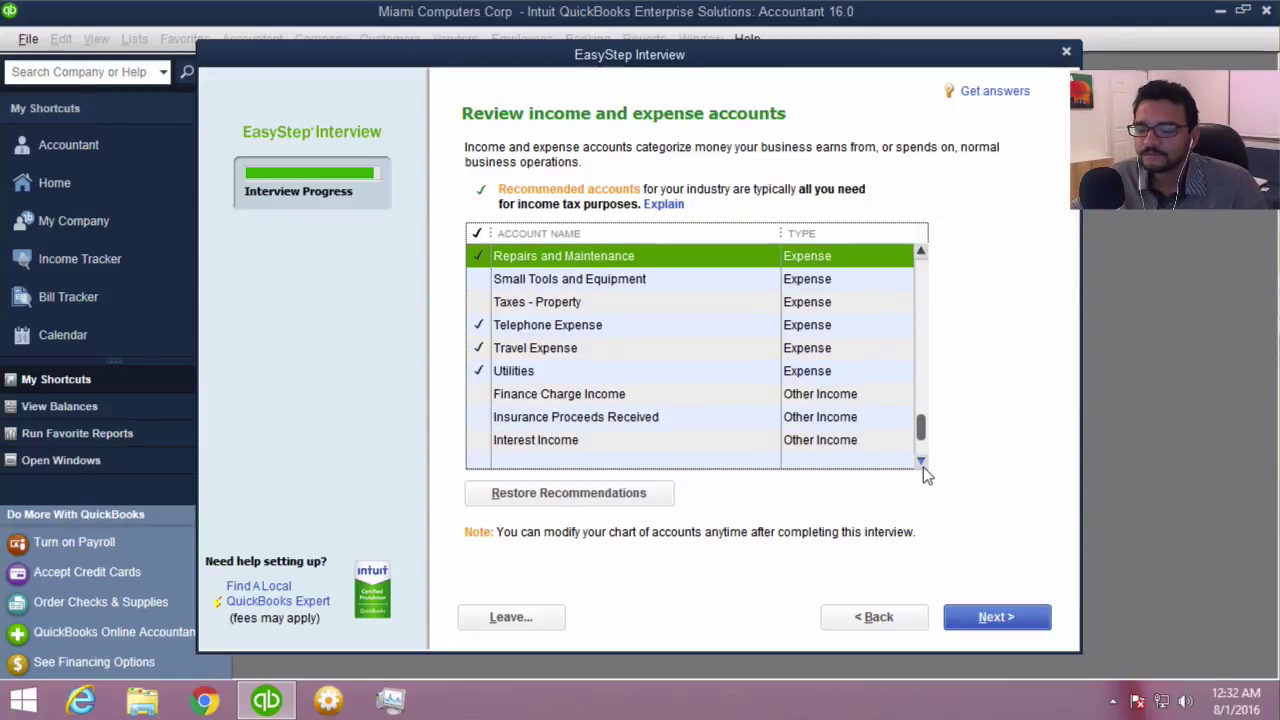
{"action": "left_click", "coordinate": [922, 464]}
{"action": "left_click", "coordinate": [922, 464]}
{"action": "left_click", "coordinate": [921, 462]}
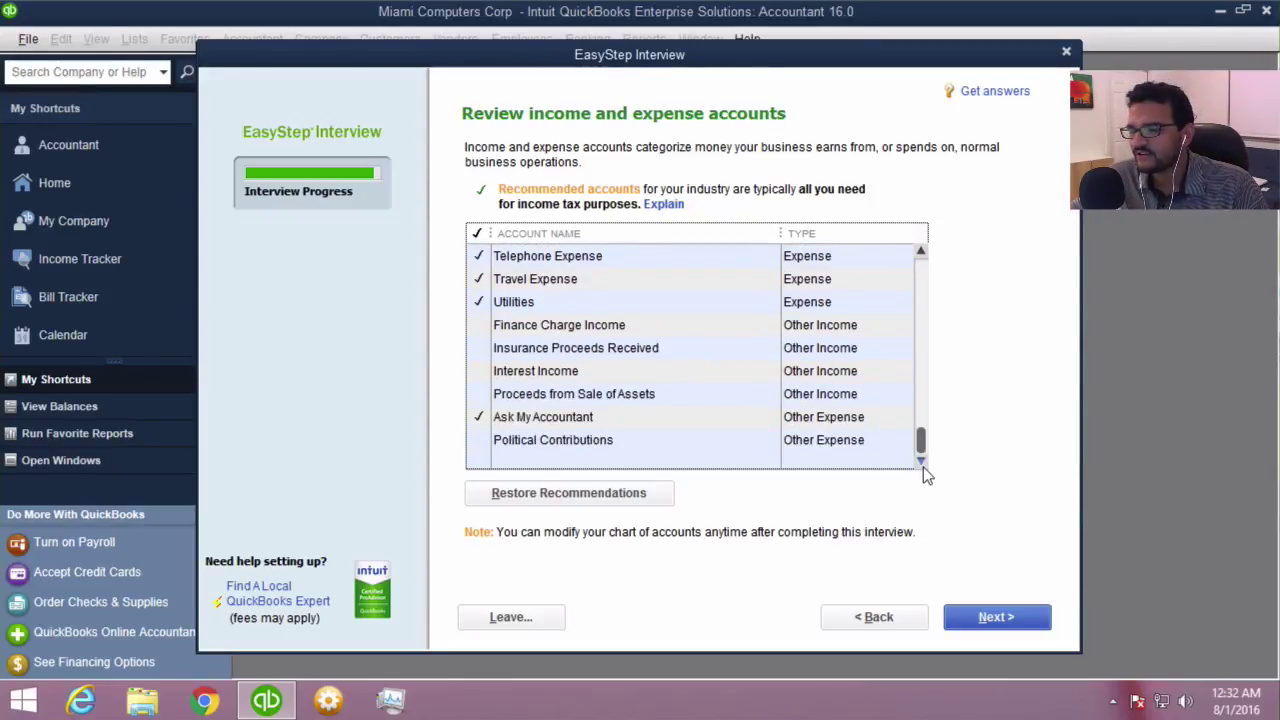
{"action": "left_click", "coordinate": [520, 414]}
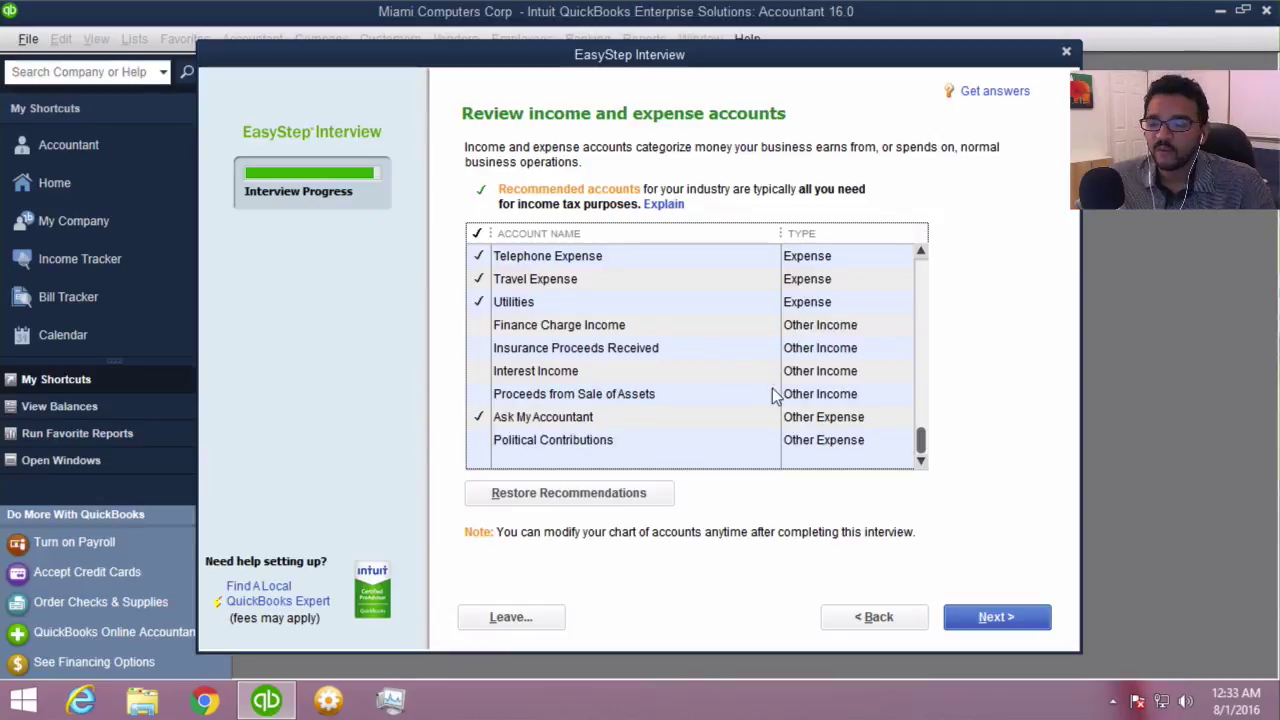
{"action": "left_click", "coordinate": [1006, 620]}
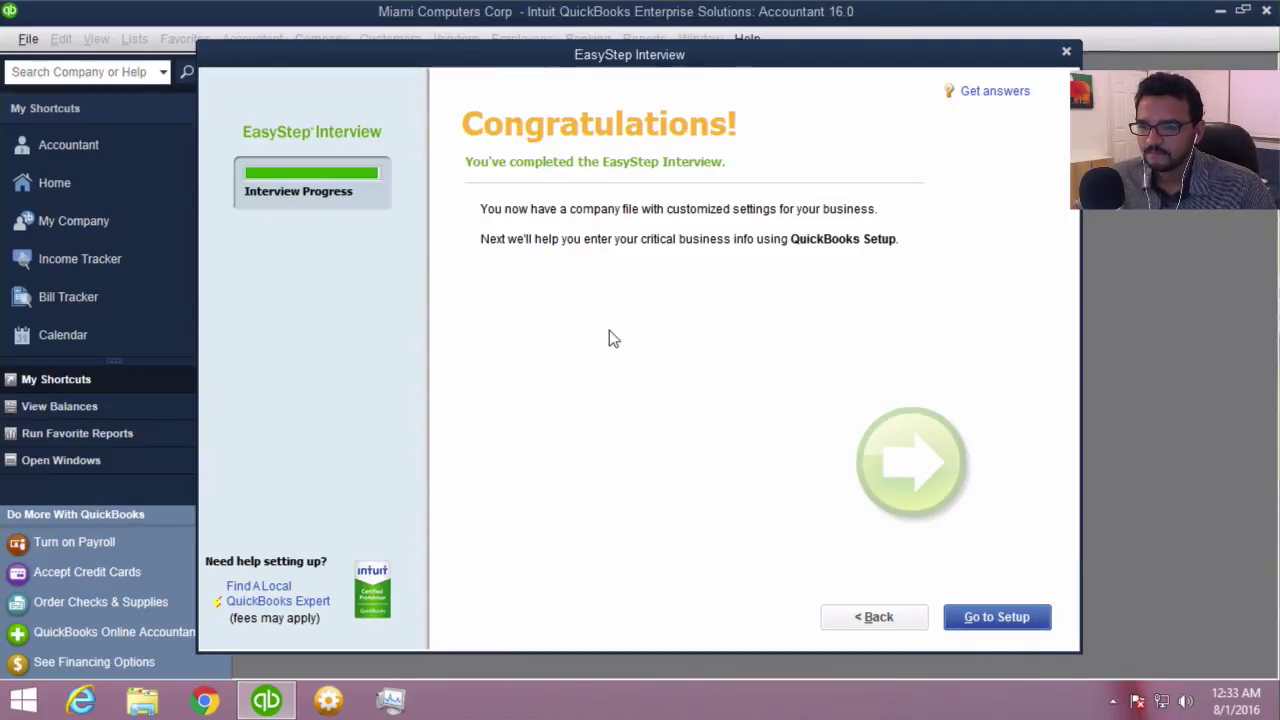
Proceed to QuickBooks Setup, skip adding details by starting to work, and maximize the Home window
{"action": "left_click", "coordinate": [1000, 619]}
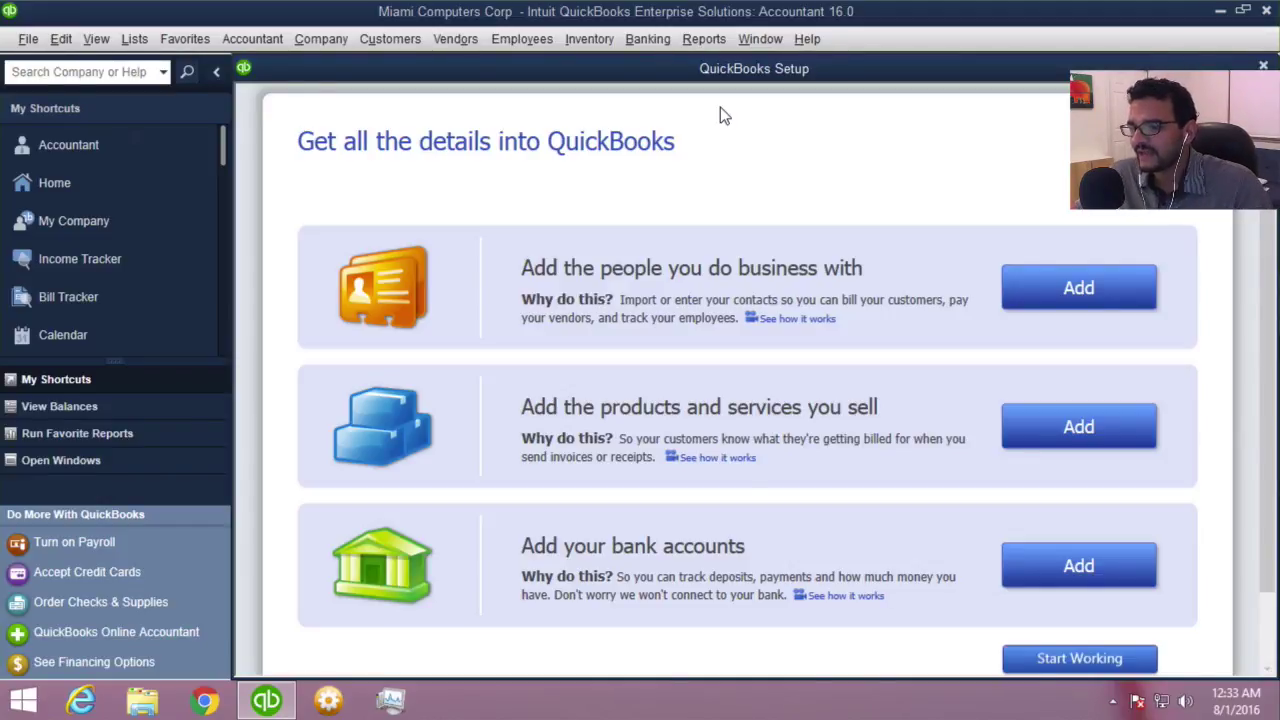
{"action": "left_click", "coordinate": [1263, 65]}
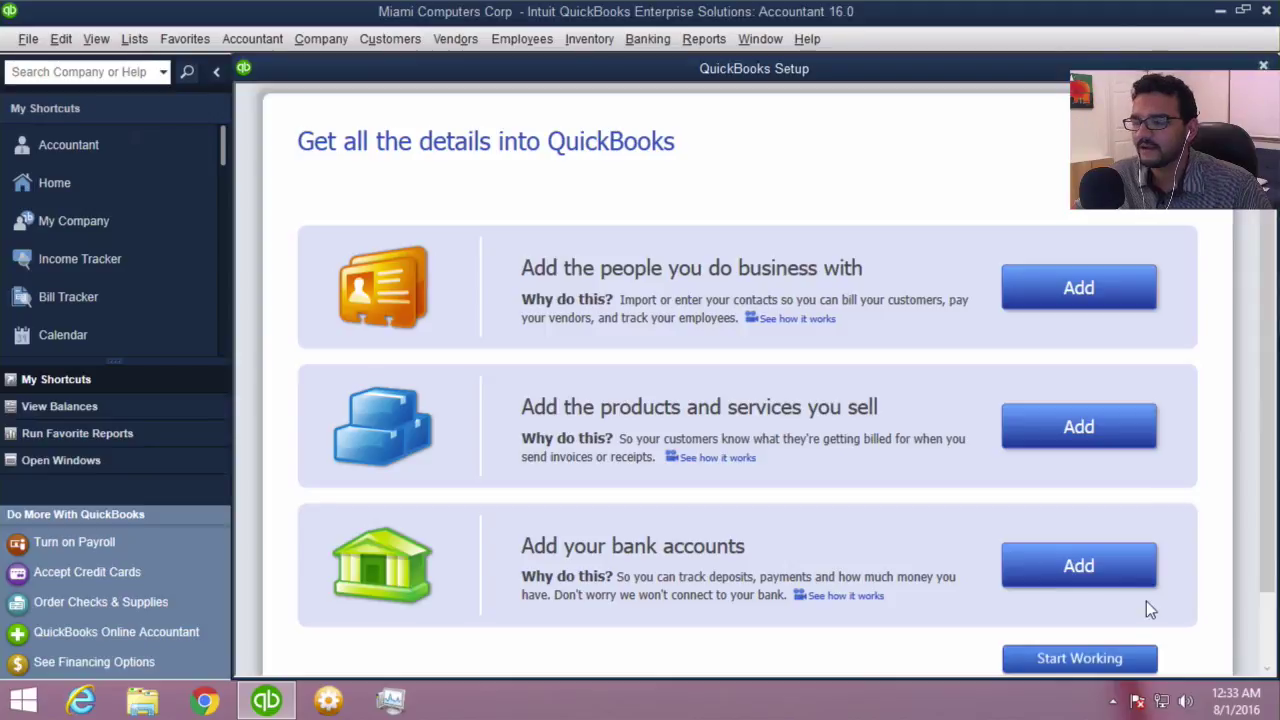
{"action": "left_click", "coordinate": [1100, 656]}
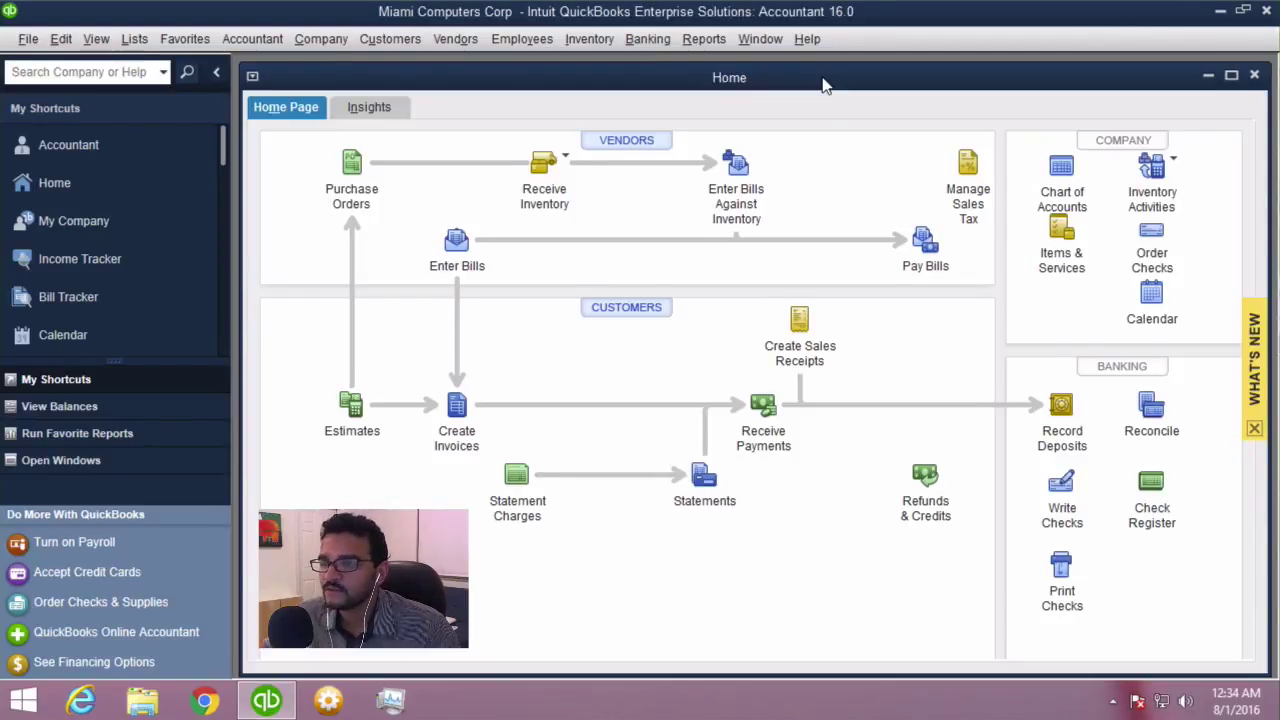
{"action": "double_click", "coordinate": [822, 80]}
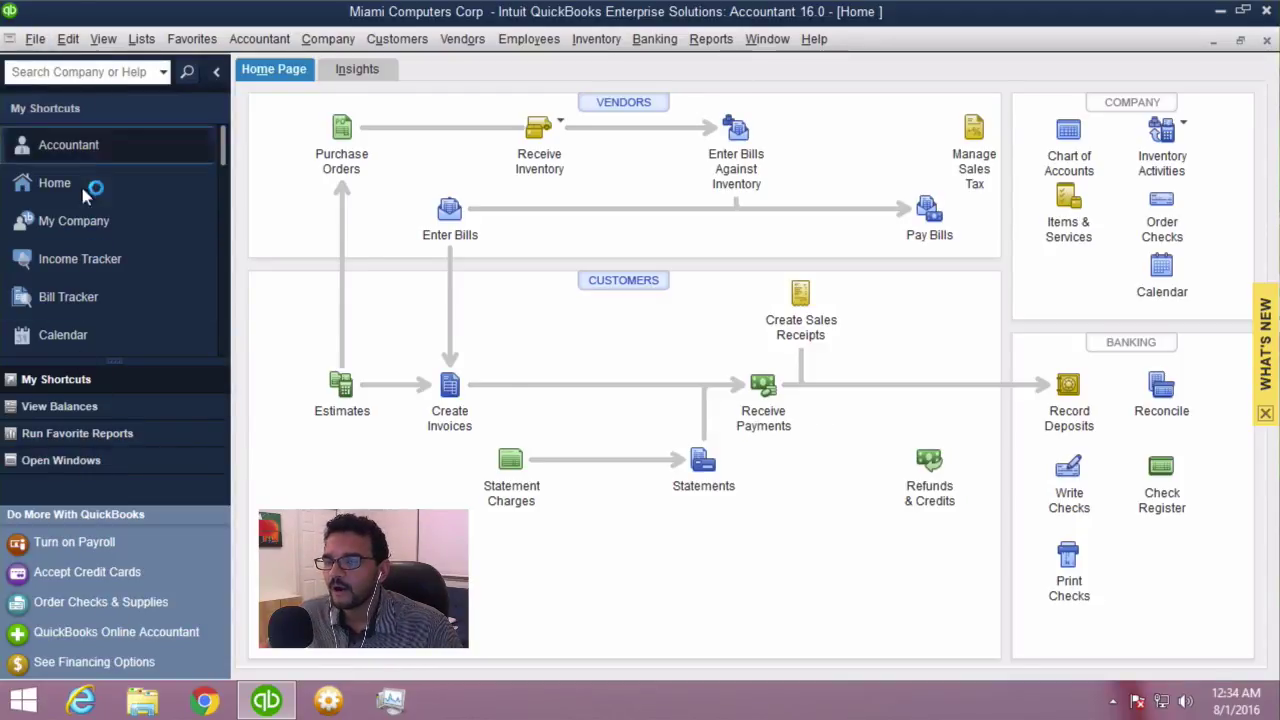
Collapse and re-expand the icon bar, display its View Balances section, and collapse and expand it once more
{"action": "left_click", "coordinate": [215, 77]}
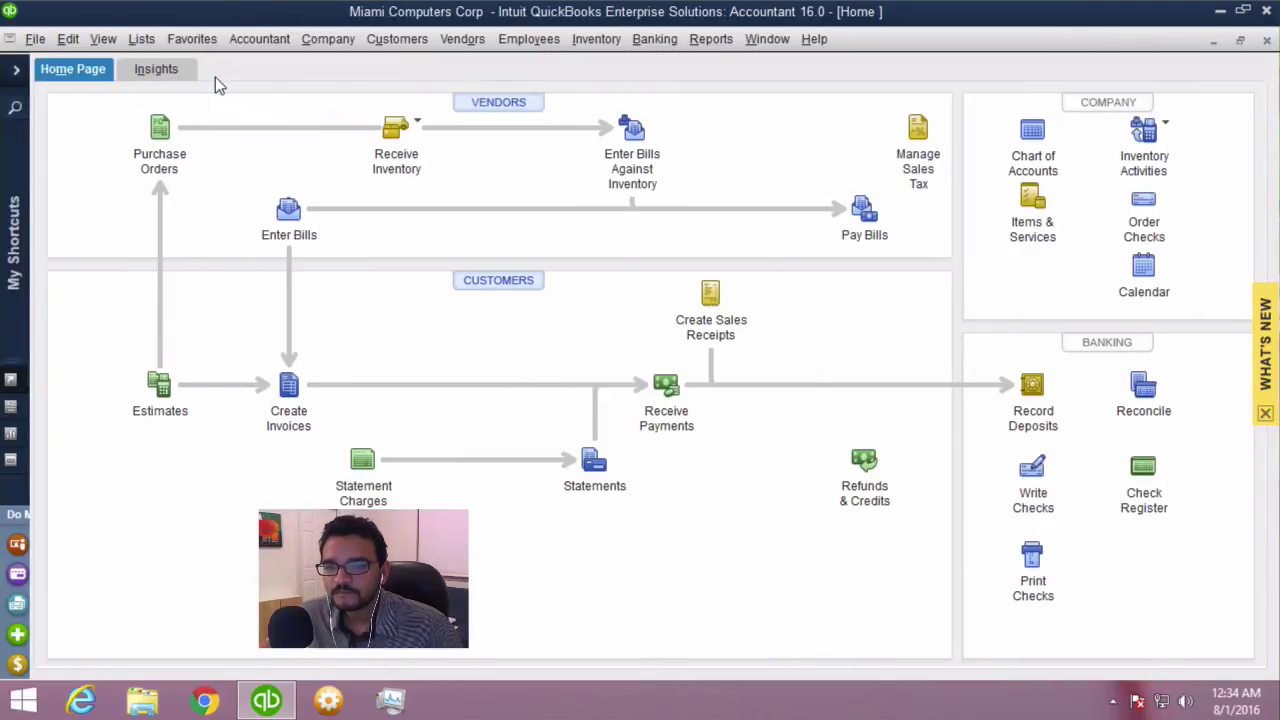
{"action": "left_click", "coordinate": [17, 72]}
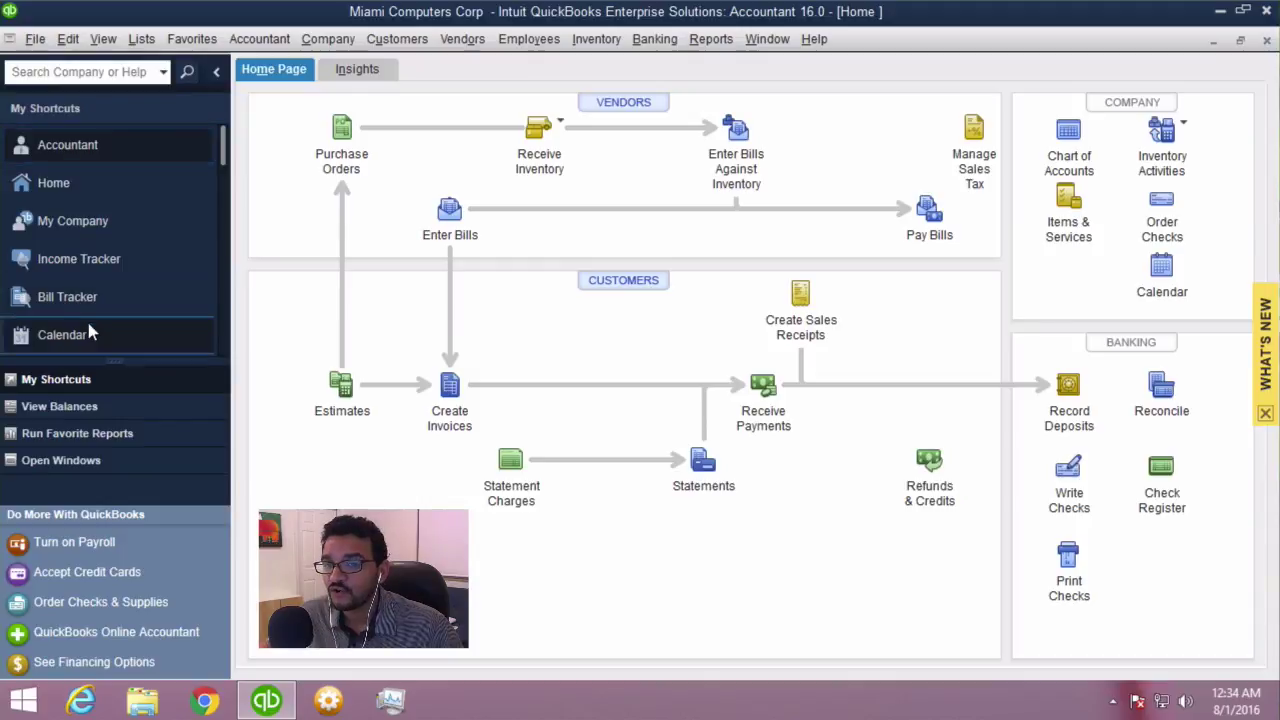
{"action": "left_click", "coordinate": [60, 410]}
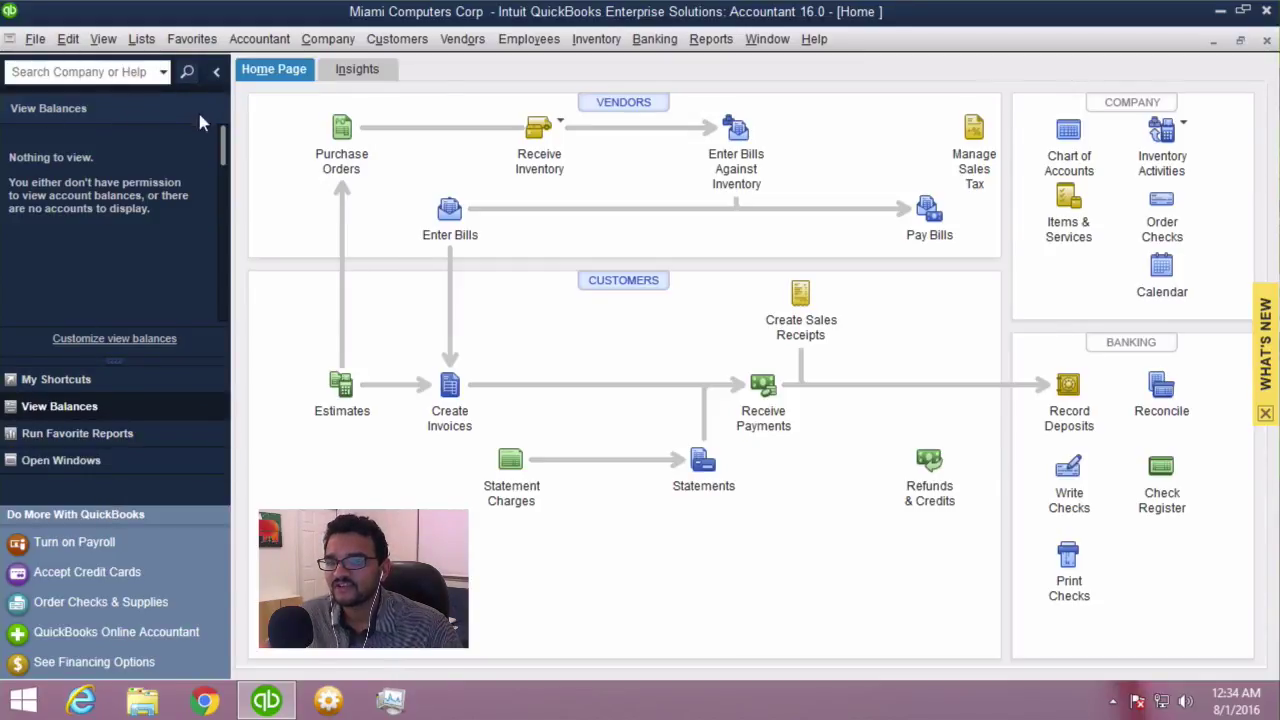
{"action": "left_click", "coordinate": [213, 74]}
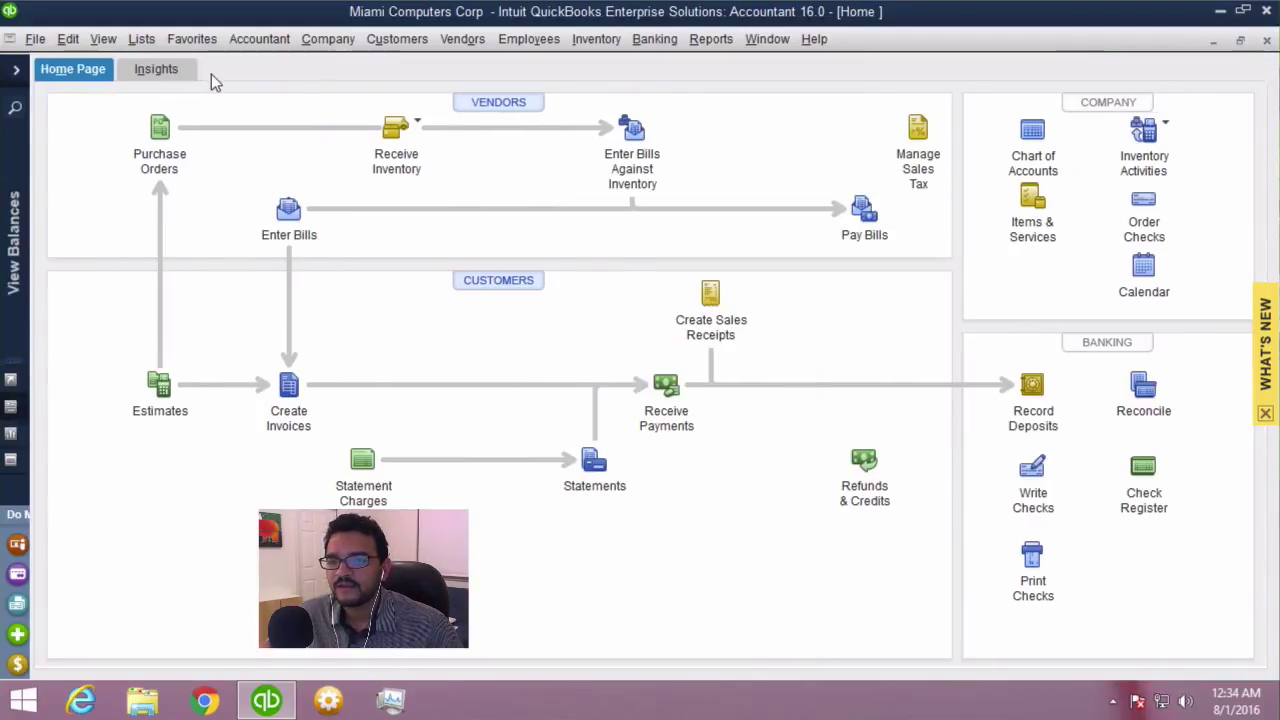
{"action": "left_click", "coordinate": [16, 76]}
Switch the icon bar layout to the Top Icon Bar
{"action": "left_click", "coordinate": [103, 40]}
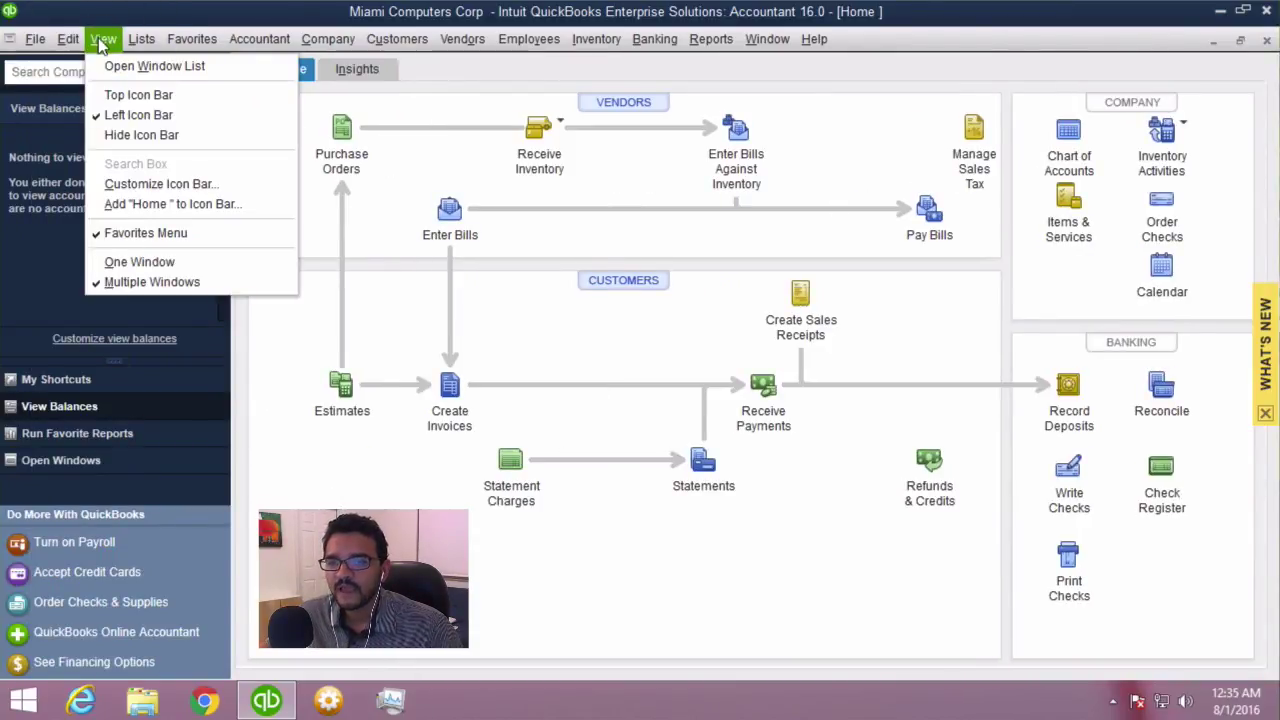
{"action": "left_click", "coordinate": [146, 115]}
{"action": "left_click", "coordinate": [100, 40]}
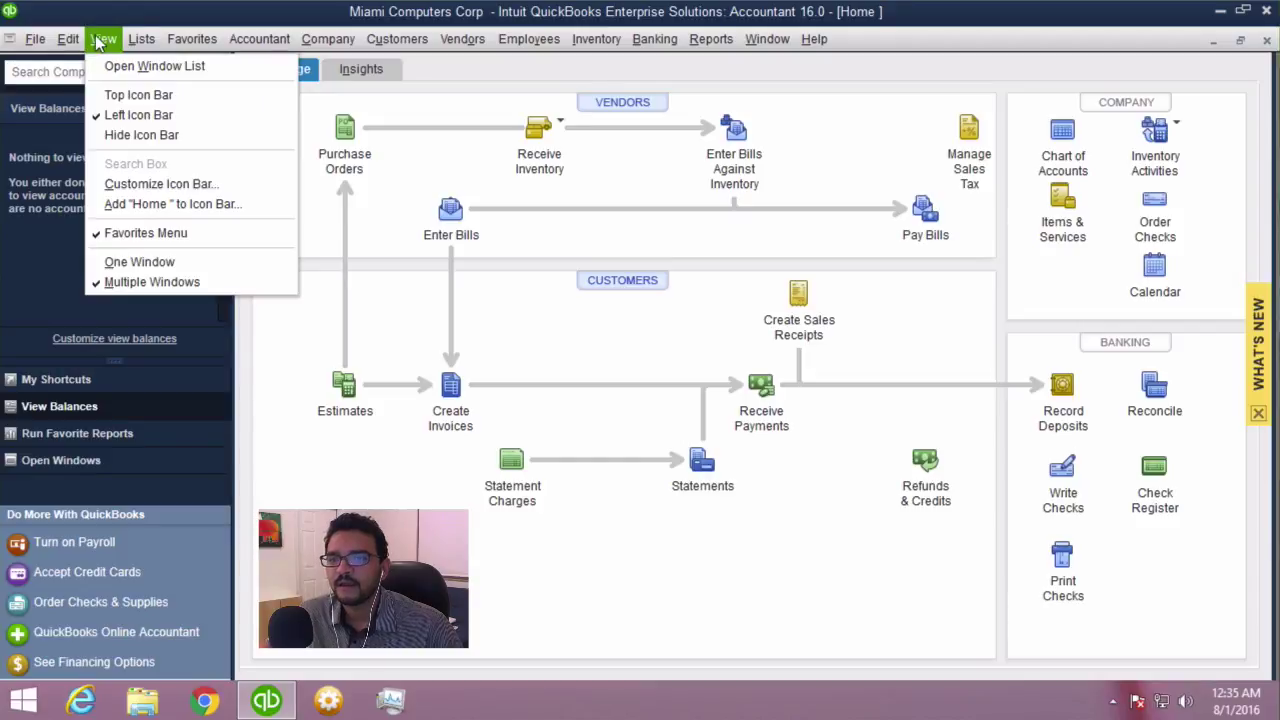
{"action": "left_click", "coordinate": [135, 95]}
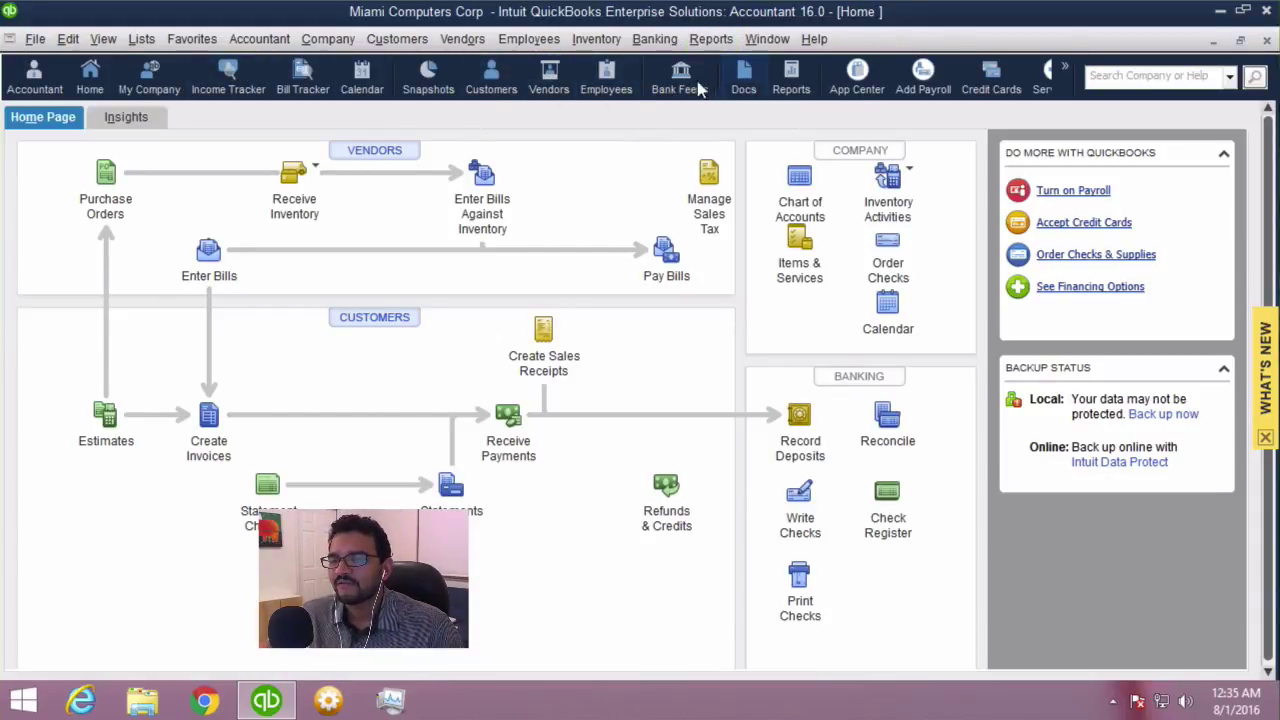
Hide the icon bar, and bring it back as the Left Icon Bar
{"action": "left_click", "coordinate": [397, 39]}
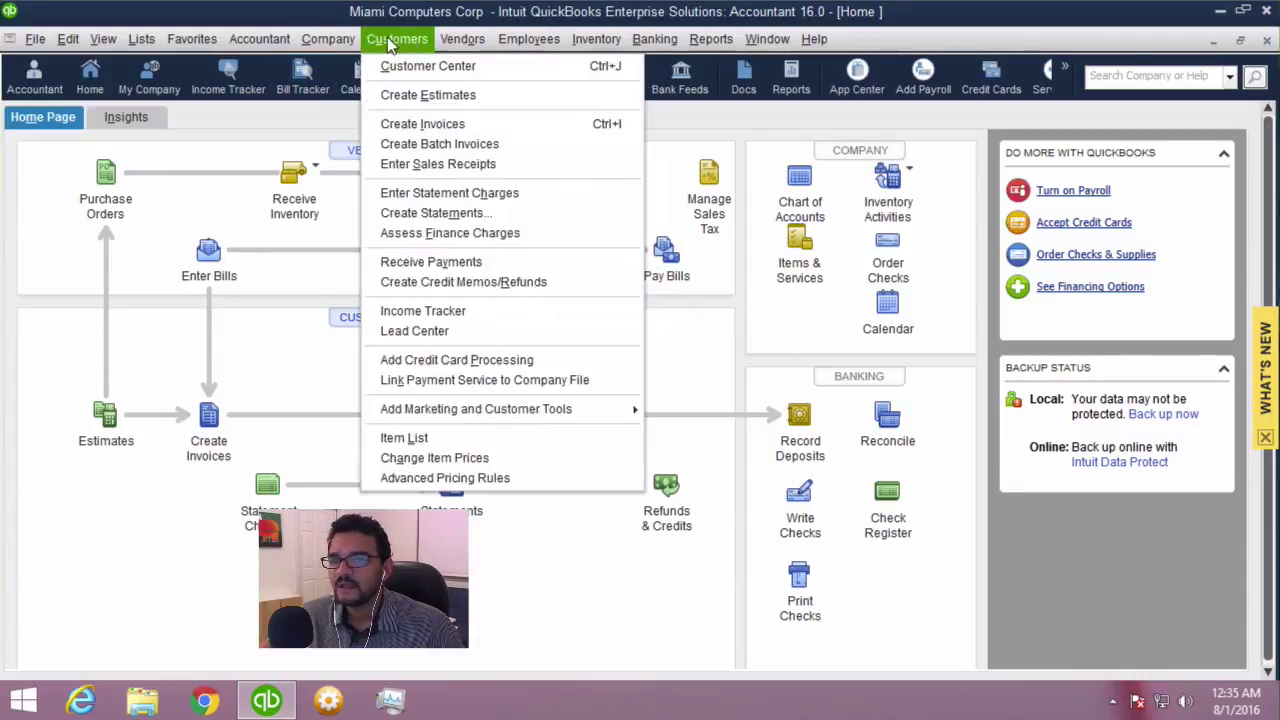
{"action": "mouse_move", "coordinate": [104, 45]}
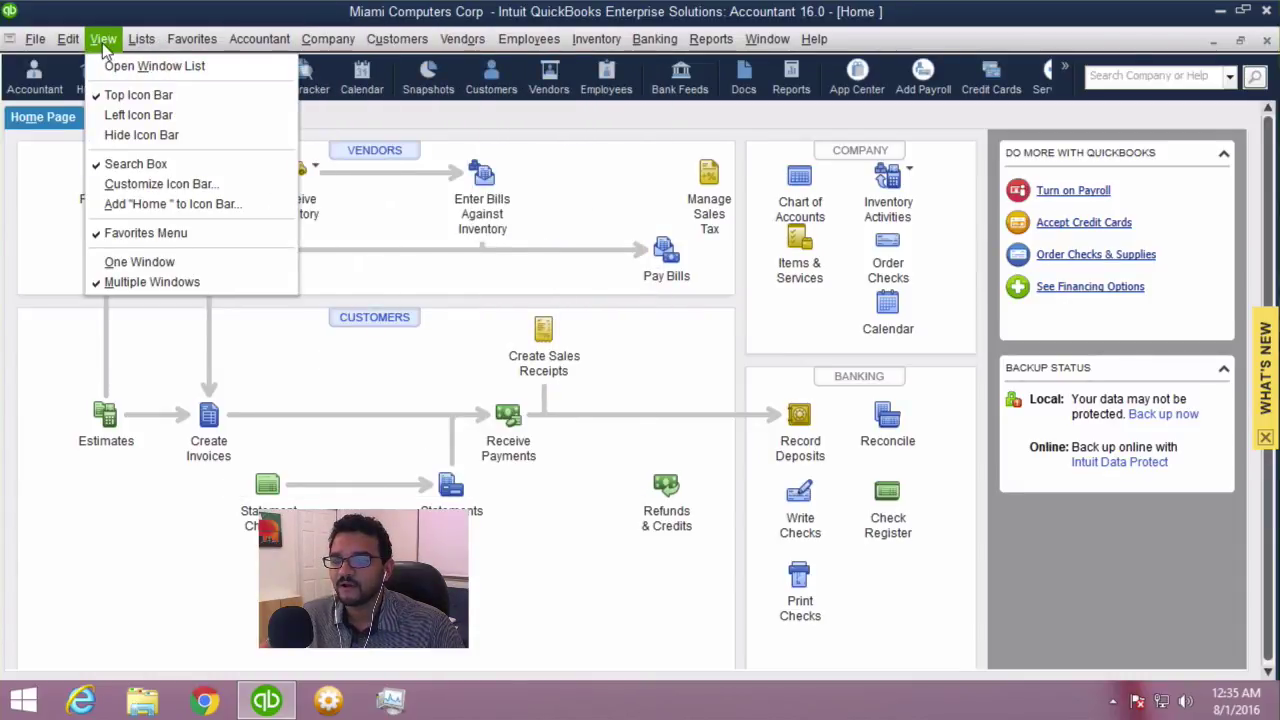
{"action": "left_click", "coordinate": [124, 134]}
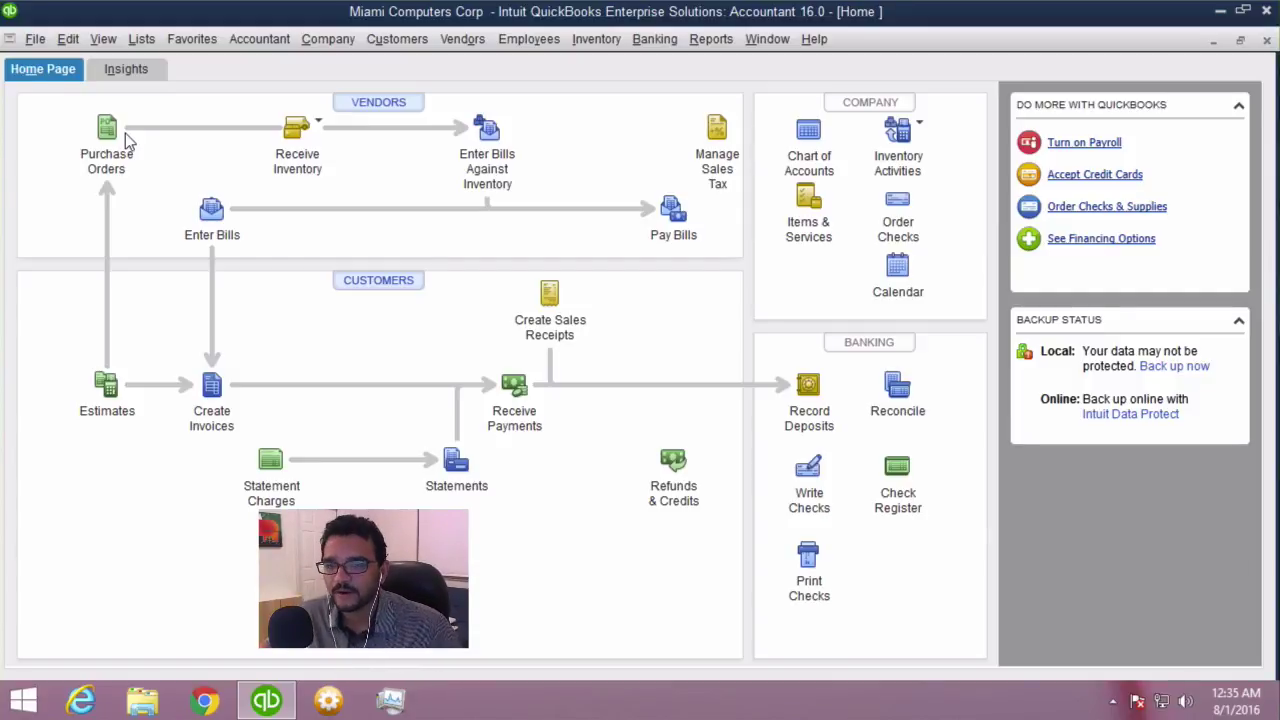
{"action": "left_click", "coordinate": [103, 39]}
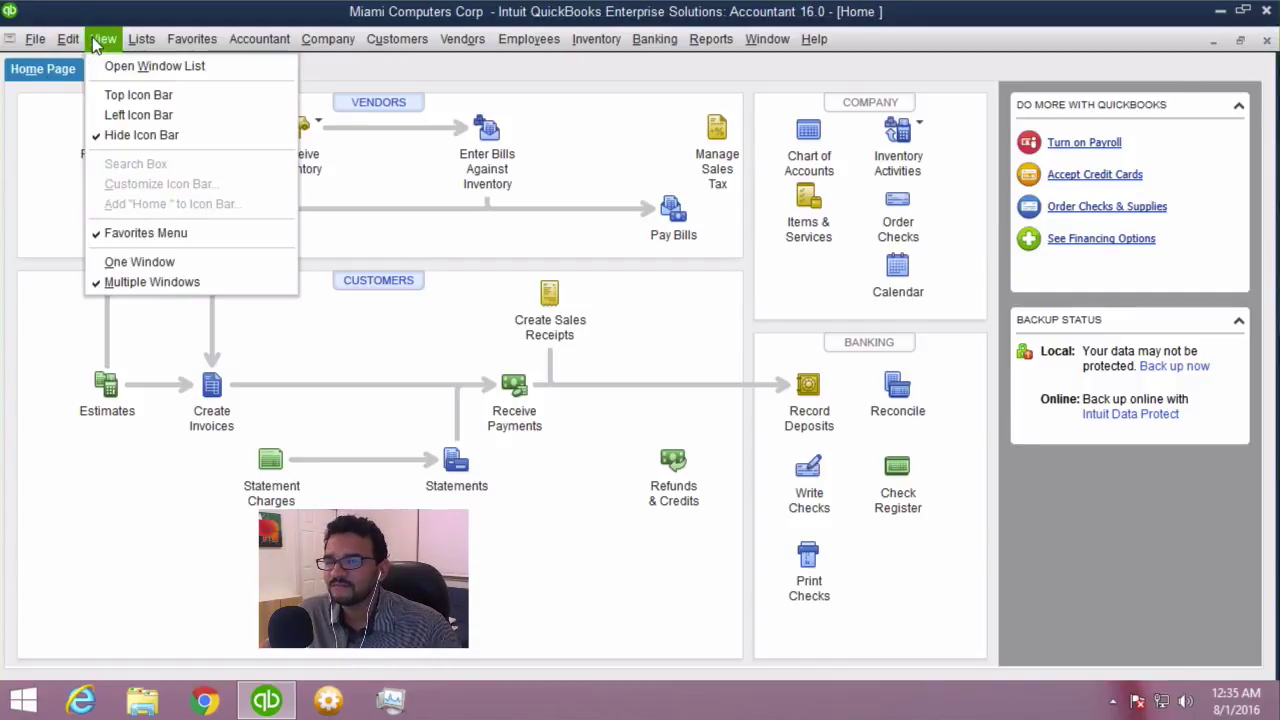
{"action": "left_click", "coordinate": [133, 115]}
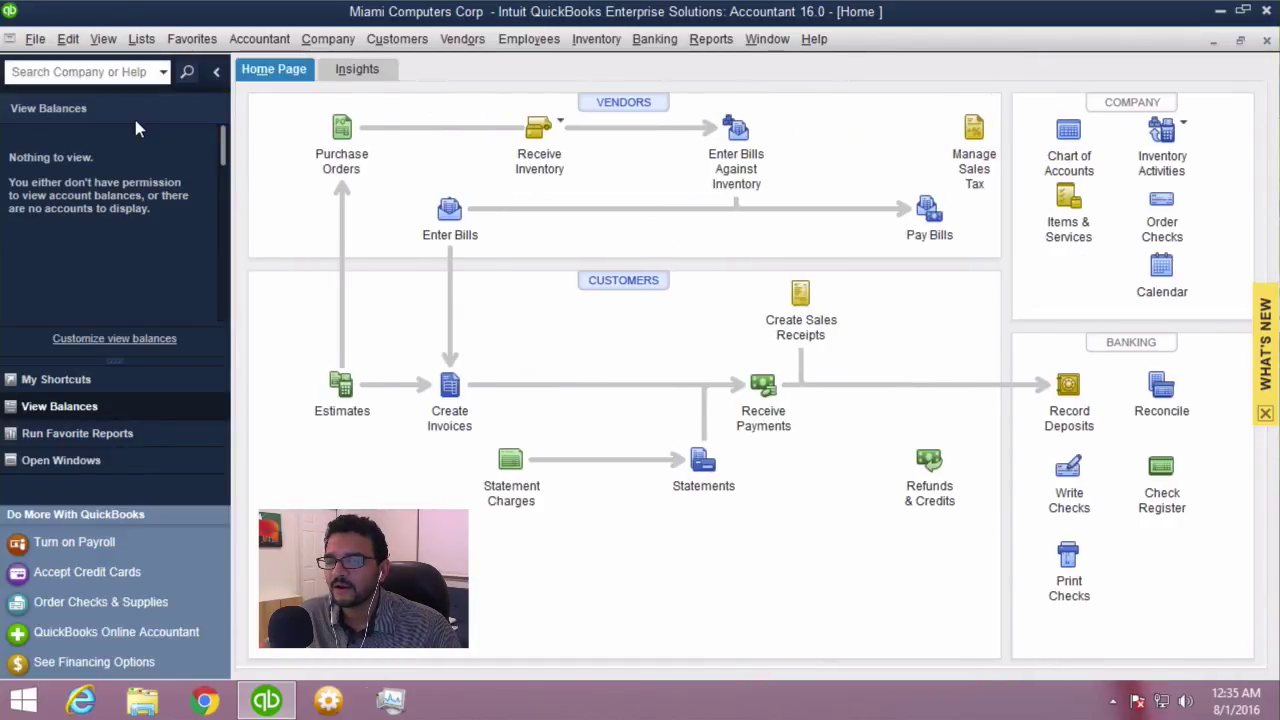
Collapse the icon bar and set it to My Shortcuts
{"action": "left_click", "coordinate": [216, 72]}
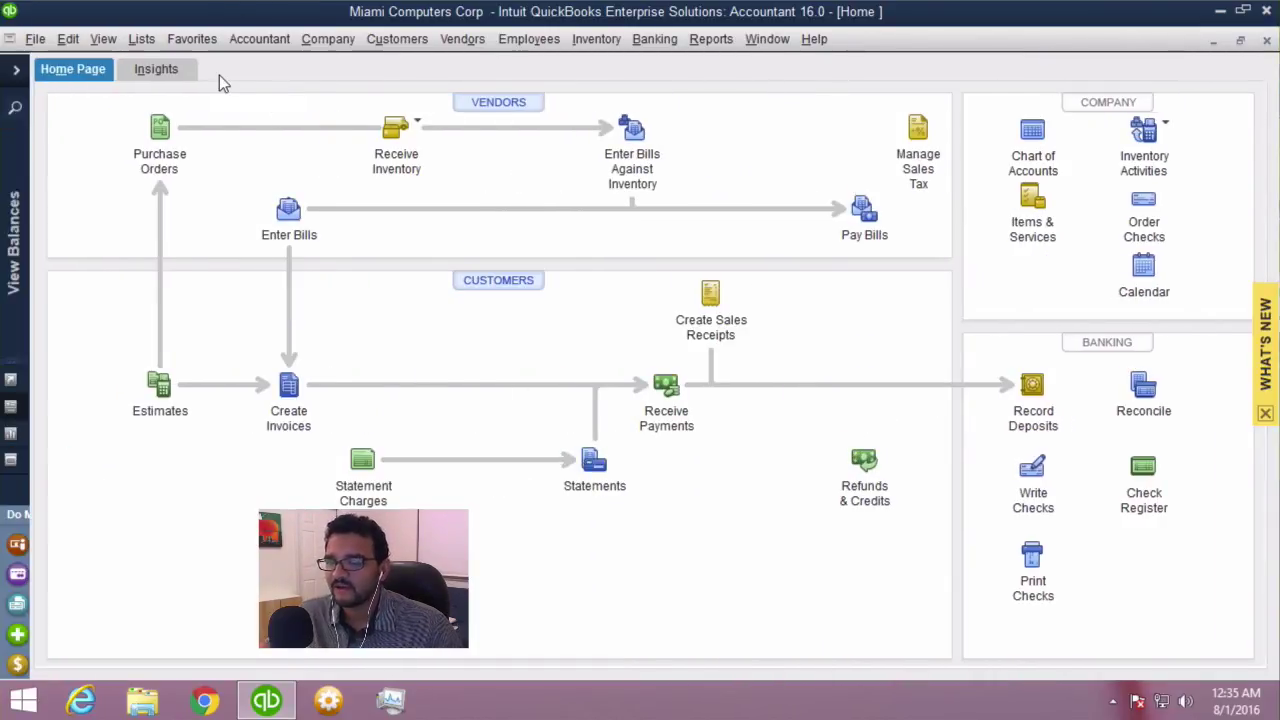
{"action": "left_click", "coordinate": [12, 390]}
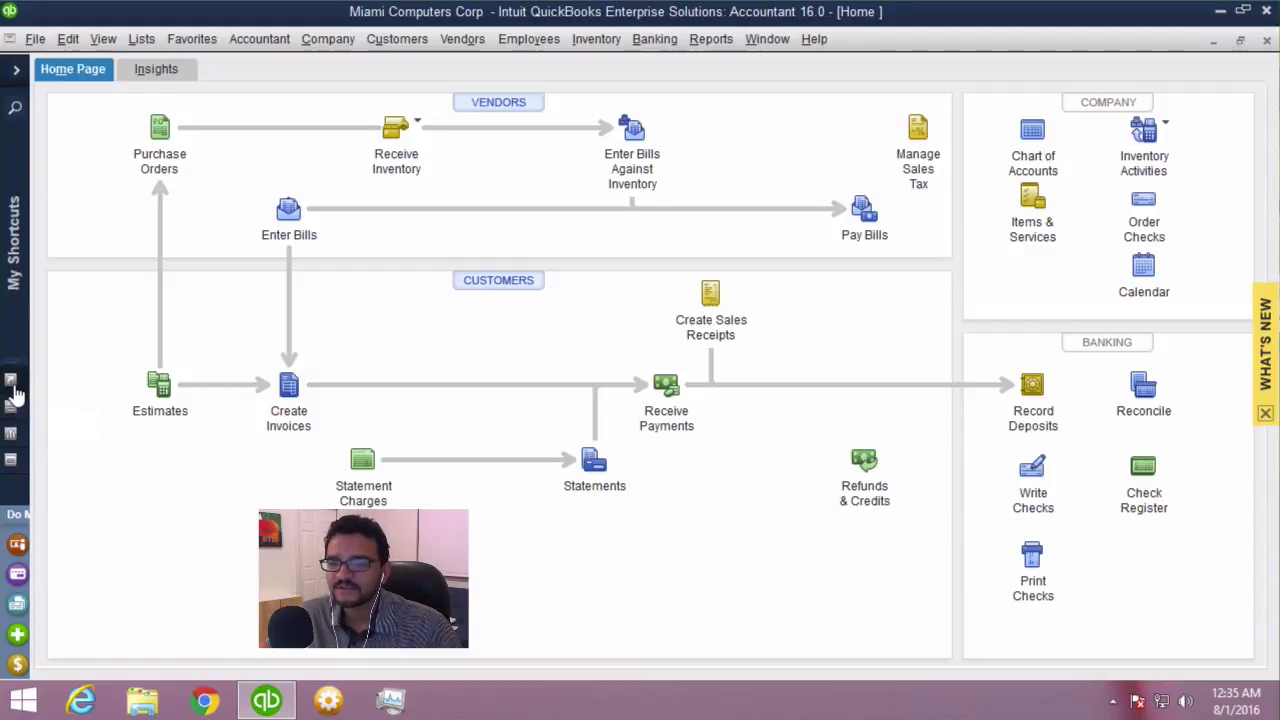
{"action": "left_click", "coordinate": [14, 250]}
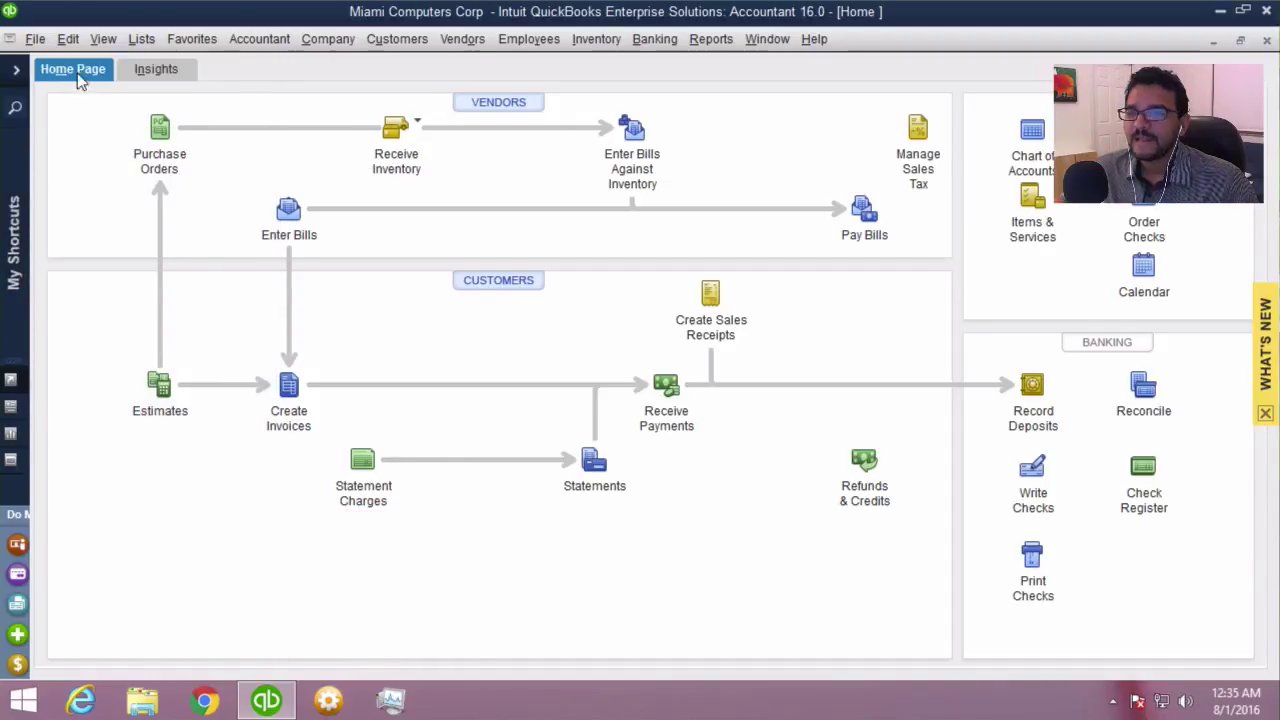
View the company's Insights page twice, returning to the Home Page each time
{"action": "left_click", "coordinate": [166, 70]}
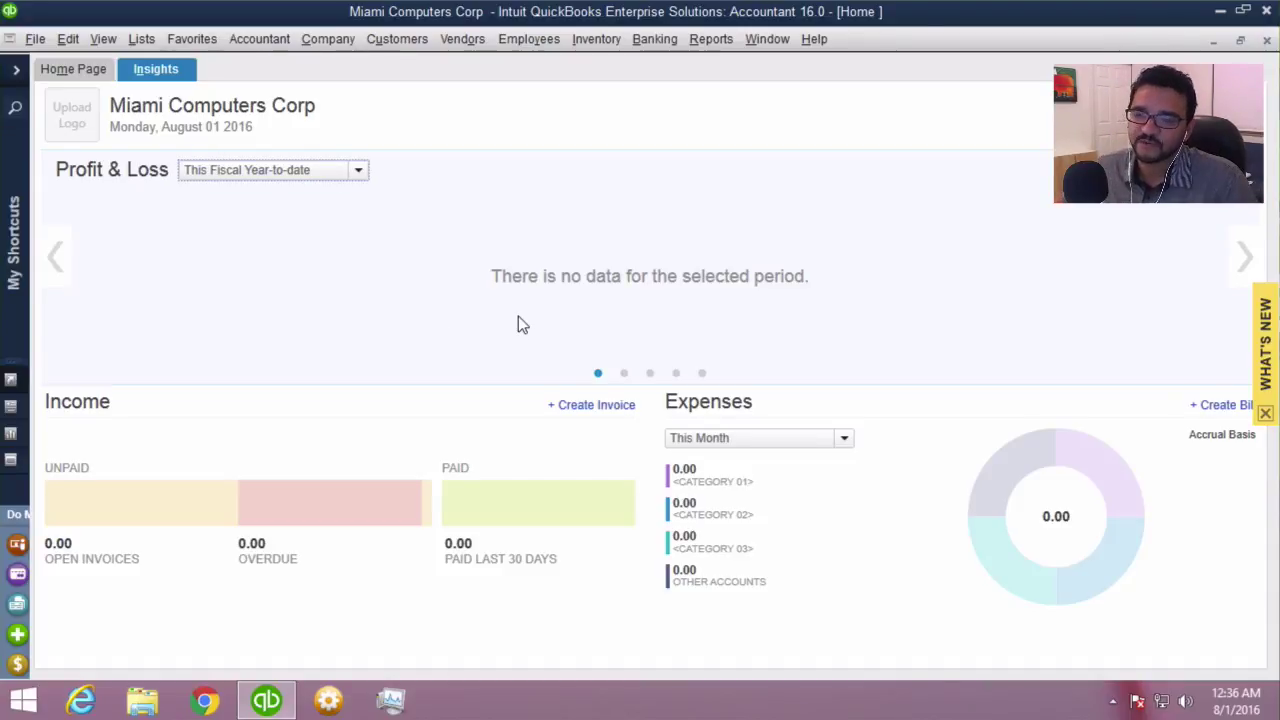
{"action": "left_click", "coordinate": [102, 73]}
{"action": "left_click", "coordinate": [172, 71]}
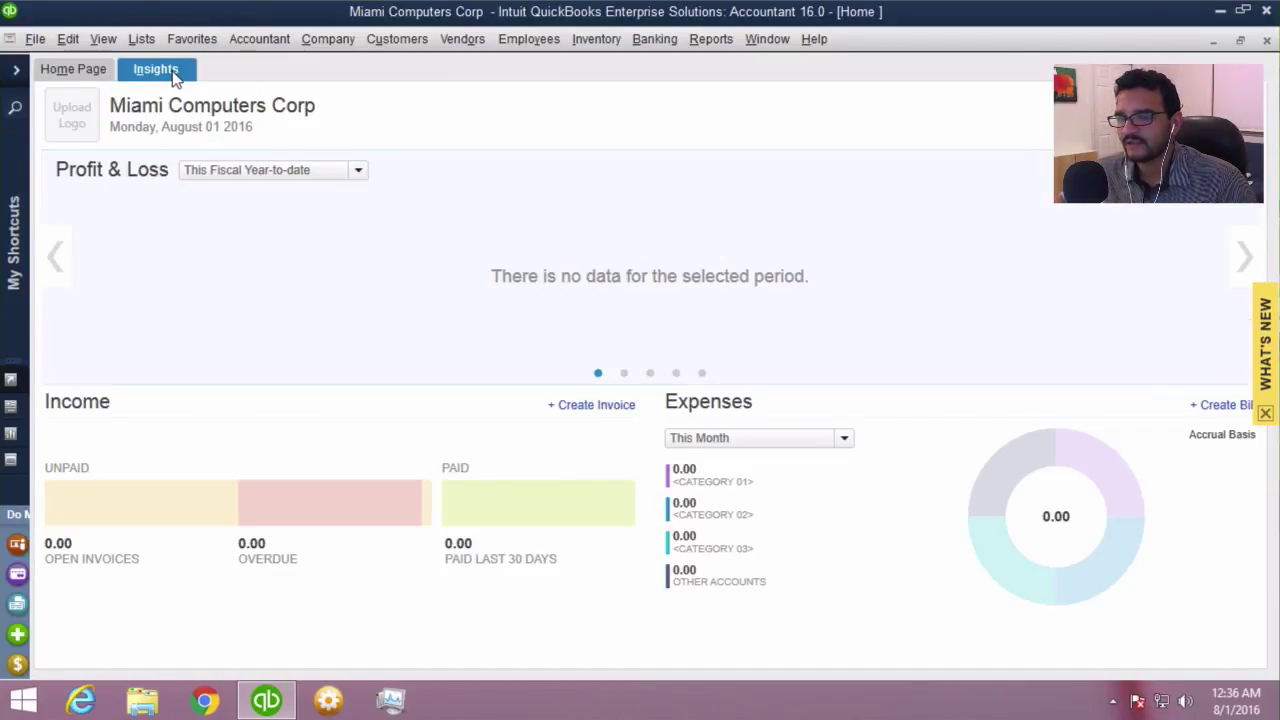
{"action": "left_click", "coordinate": [81, 69]}
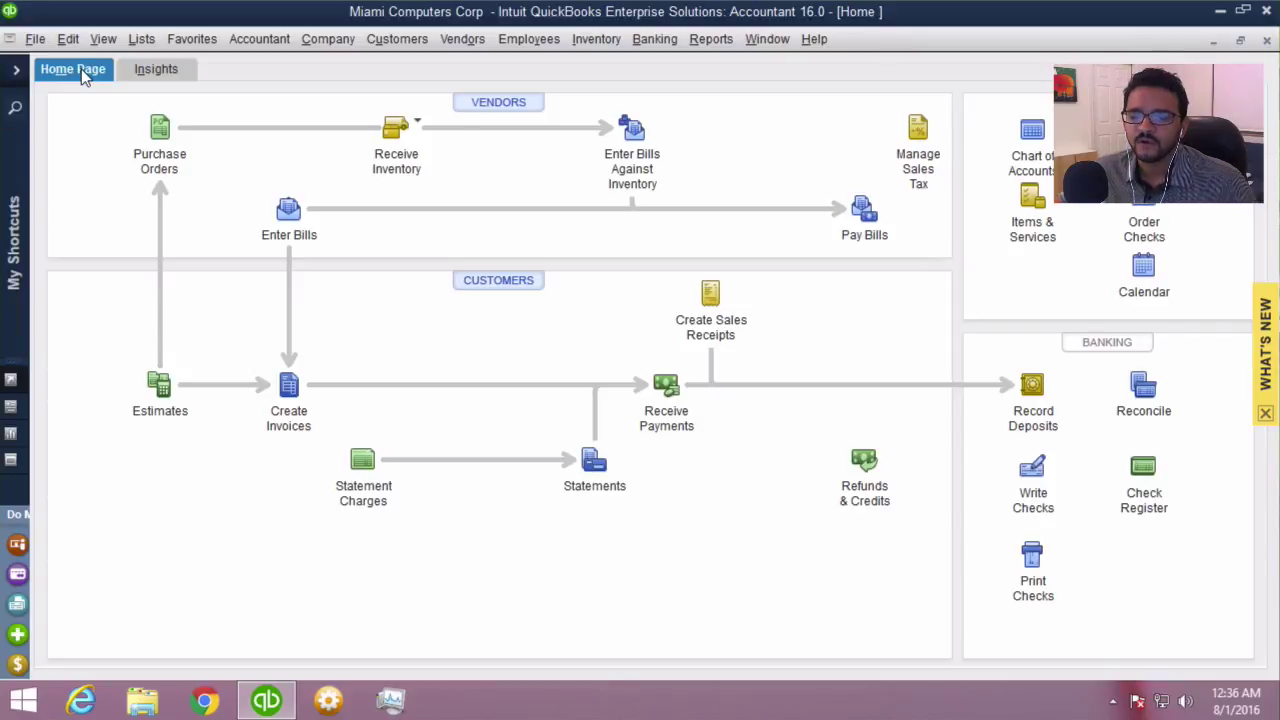
Switch to the Top Icon Bar and show the Open Window List
{"action": "left_click", "coordinate": [105, 46]}
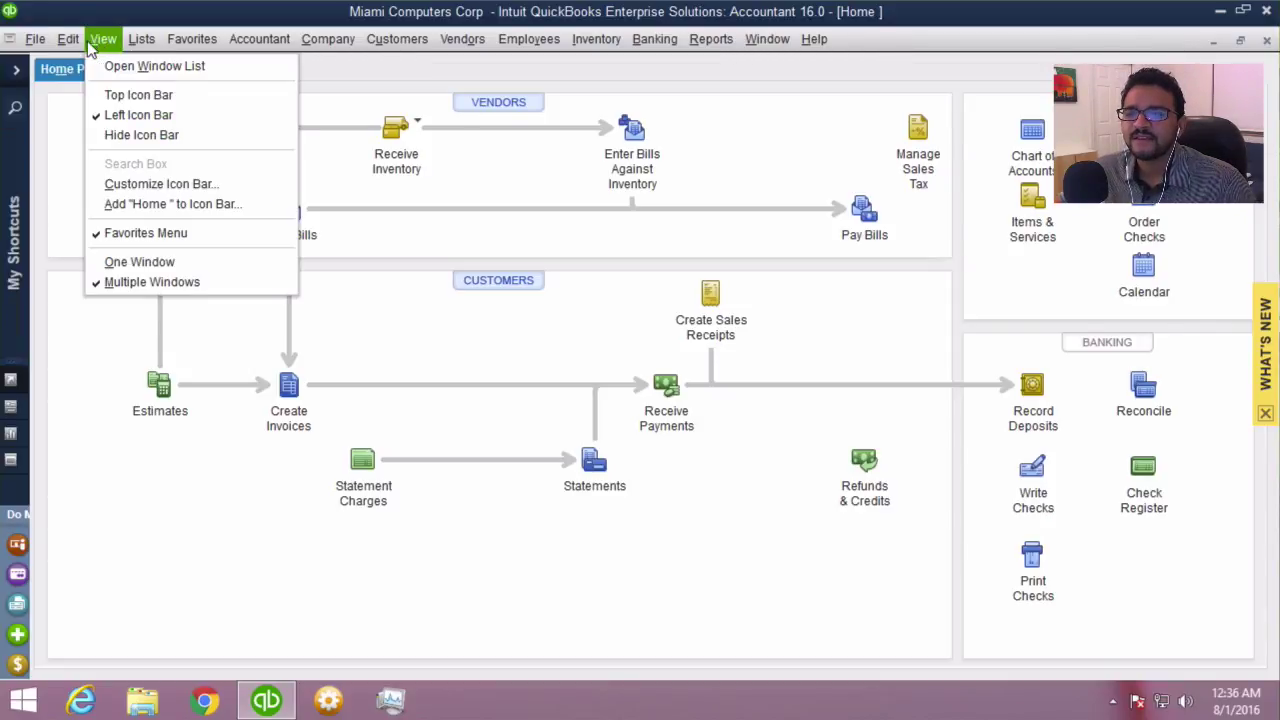
{"action": "left_click", "coordinate": [140, 95]}
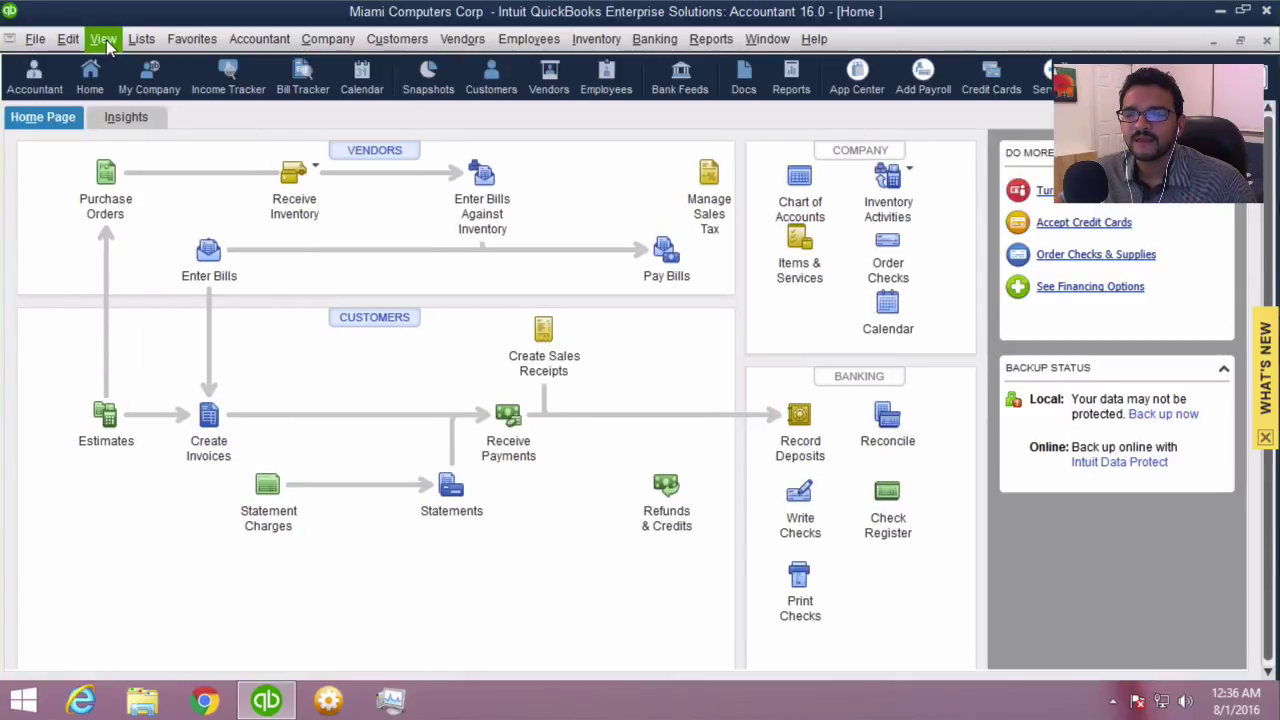
{"action": "left_click", "coordinate": [104, 40]}
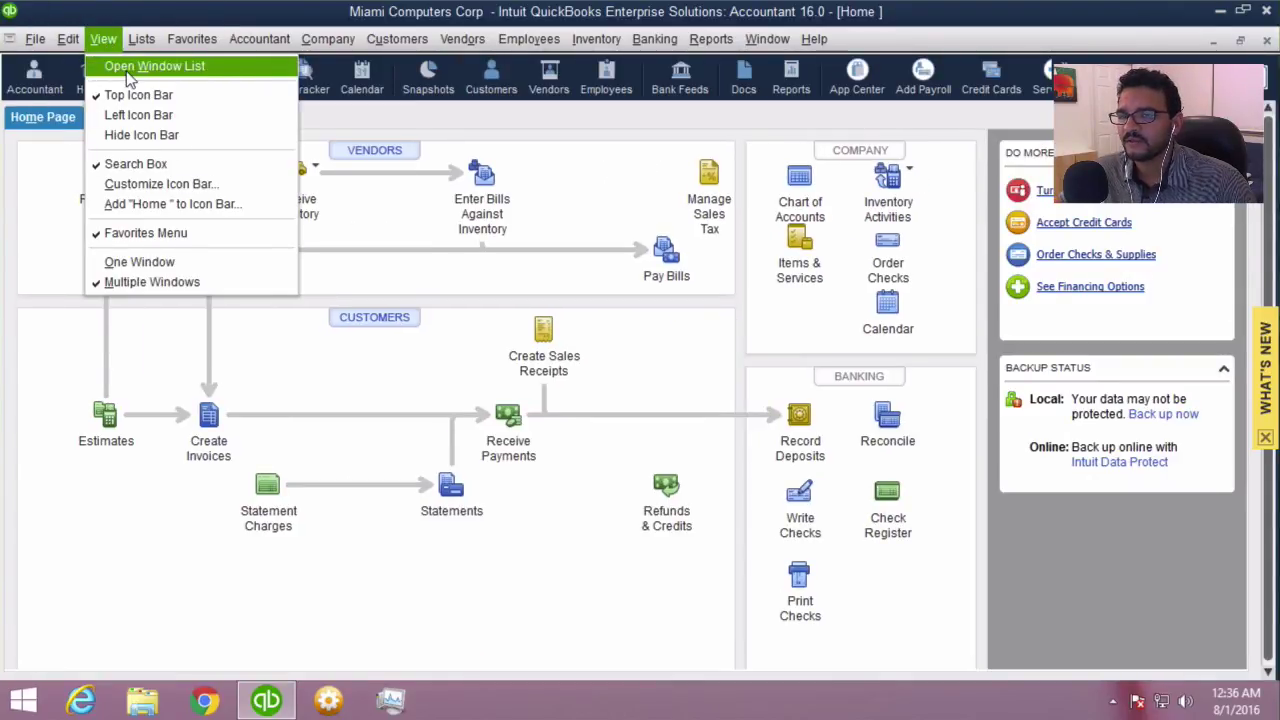
{"action": "left_click", "coordinate": [126, 71]}
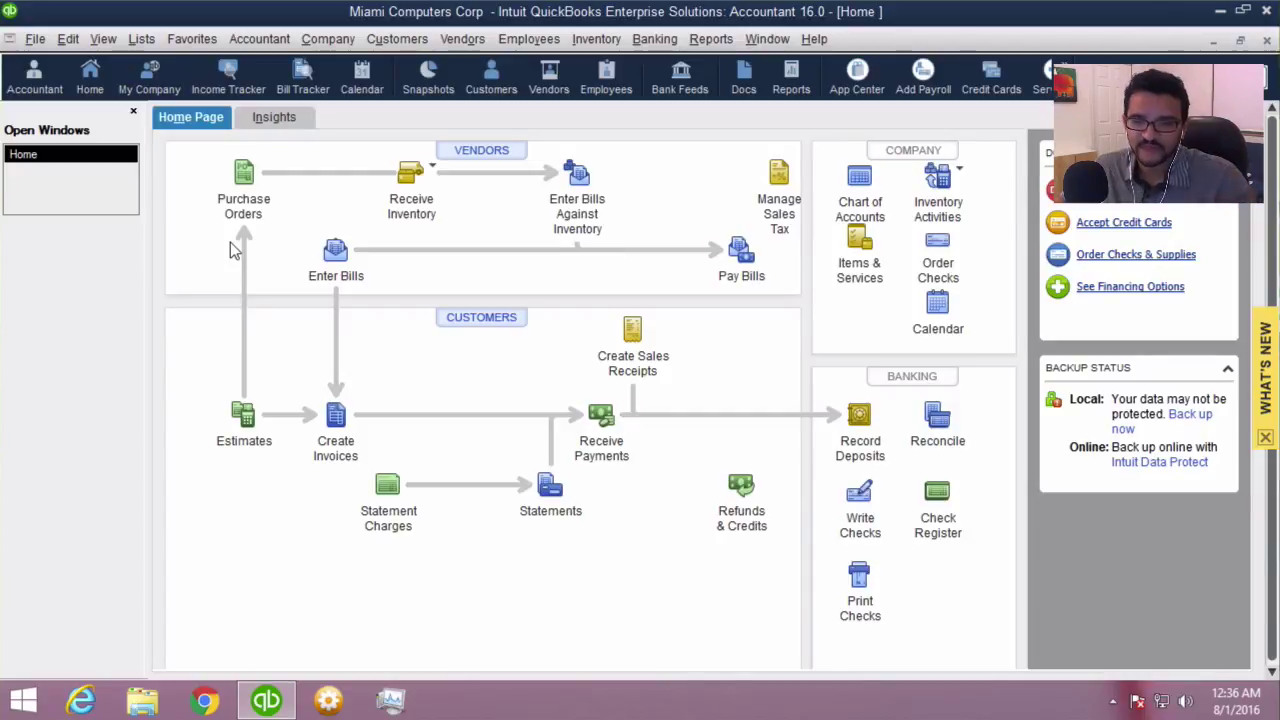
Open the Enter Bills window, restore the windows from maximized size, and bring Home to the front
{"action": "left_click", "coordinate": [337, 253]}
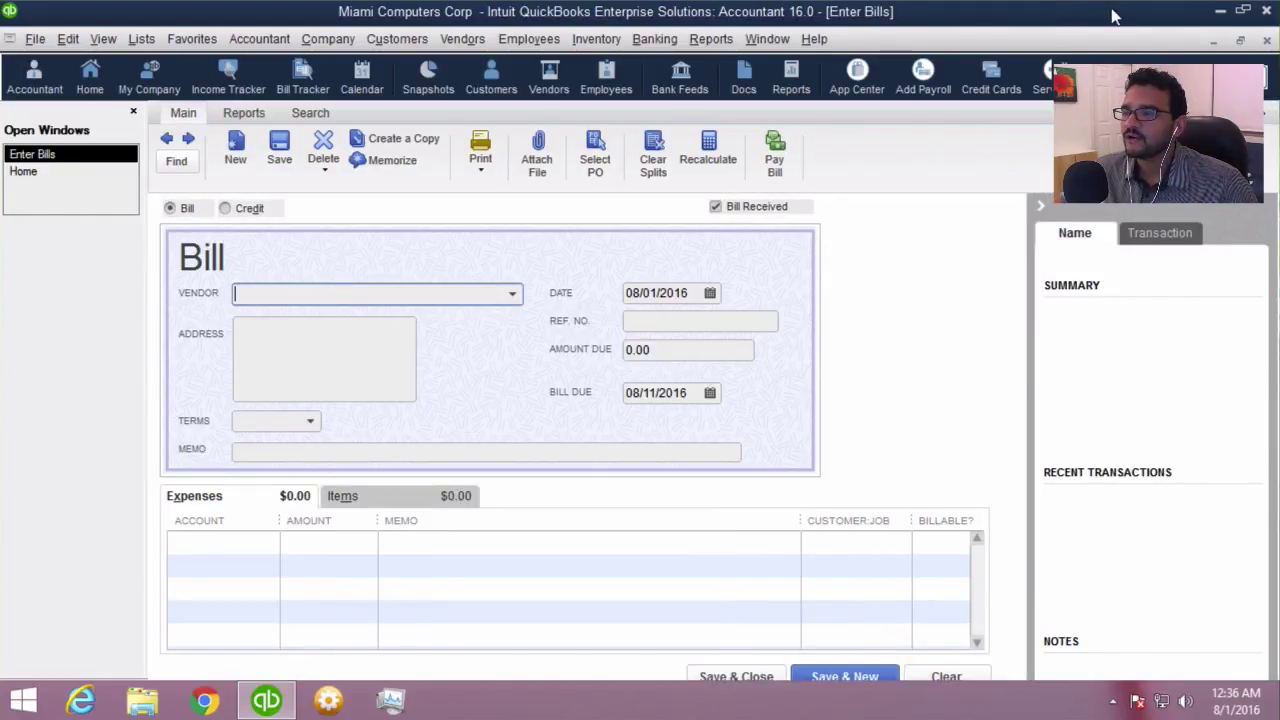
{"action": "left_click", "coordinate": [1240, 39]}
{"action": "left_click", "coordinate": [200, 270]}
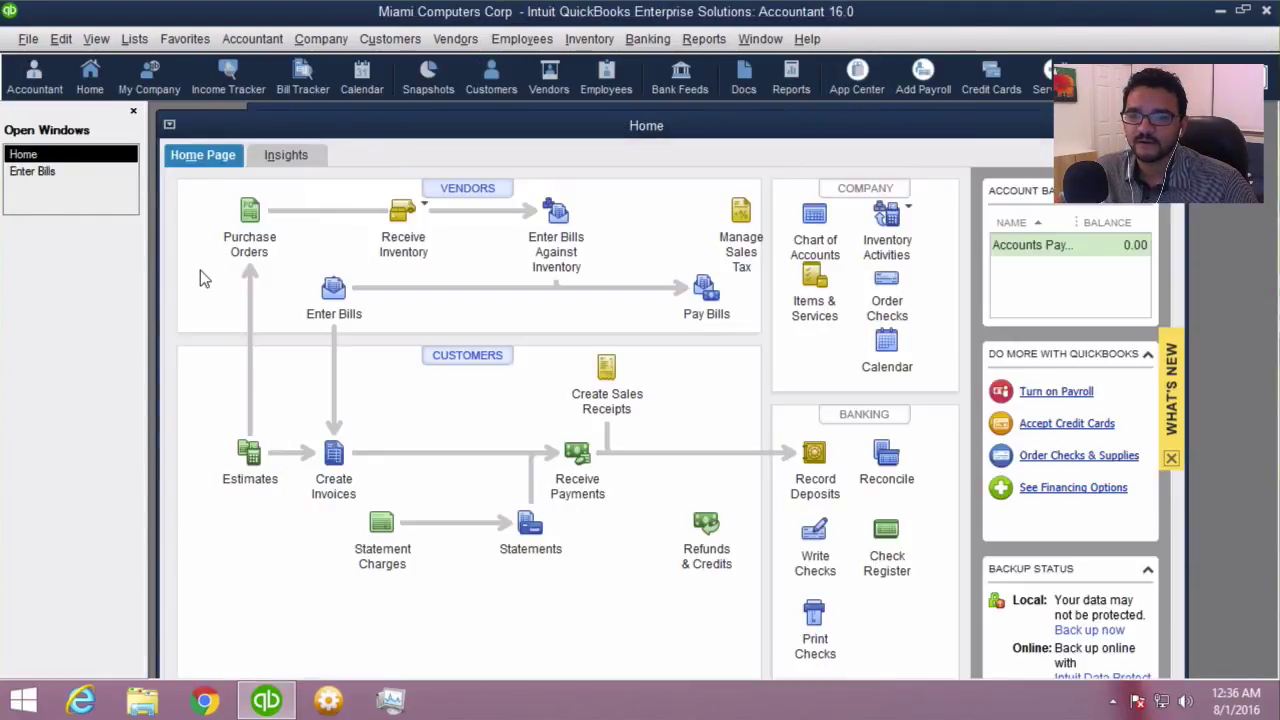
Open the Create Purchase Orders and Create Estimates windows from the home page, returning to Home after each
{"action": "left_click", "coordinate": [248, 209]}
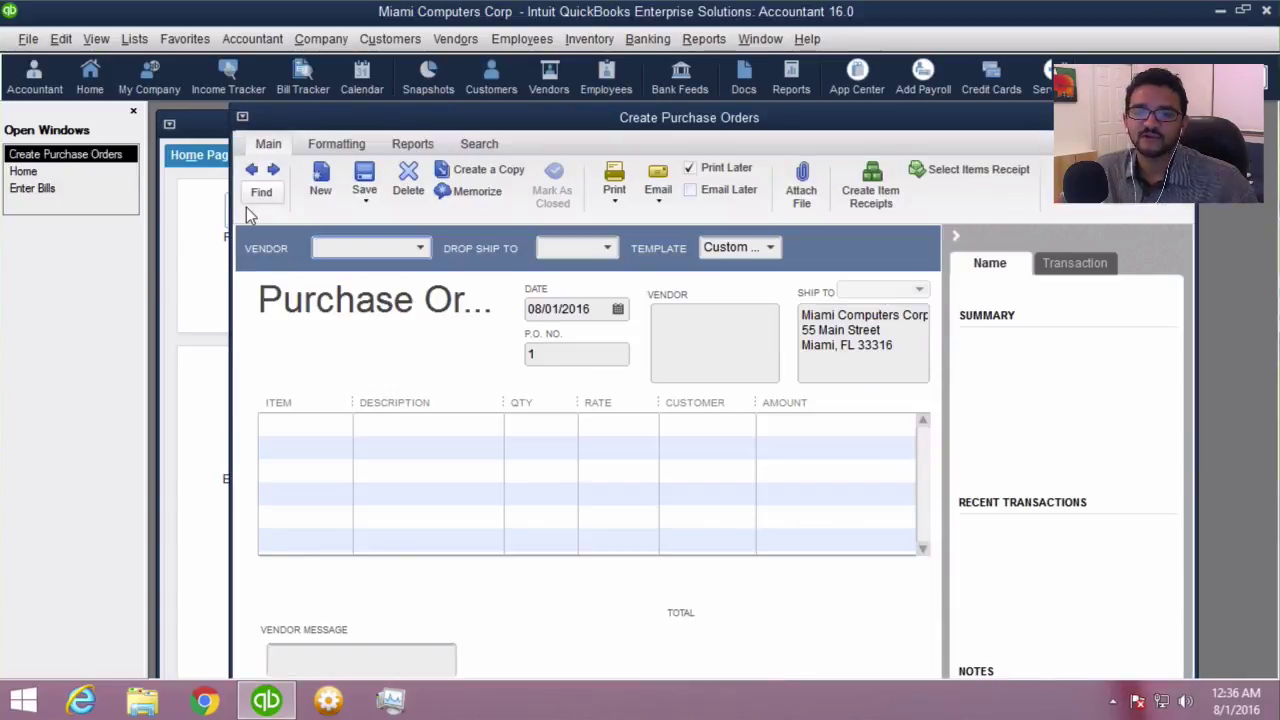
{"action": "left_click", "coordinate": [200, 255]}
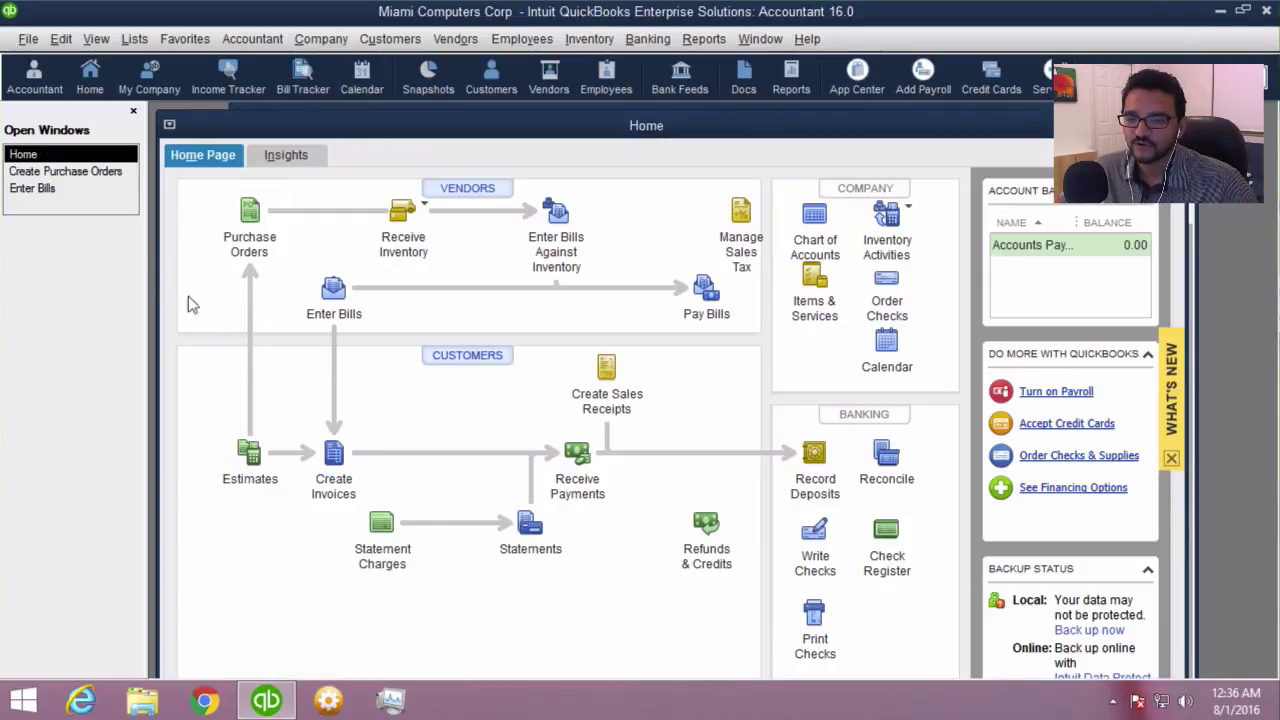
{"action": "left_click", "coordinate": [257, 462]}
{"action": "left_click", "coordinate": [212, 392]}
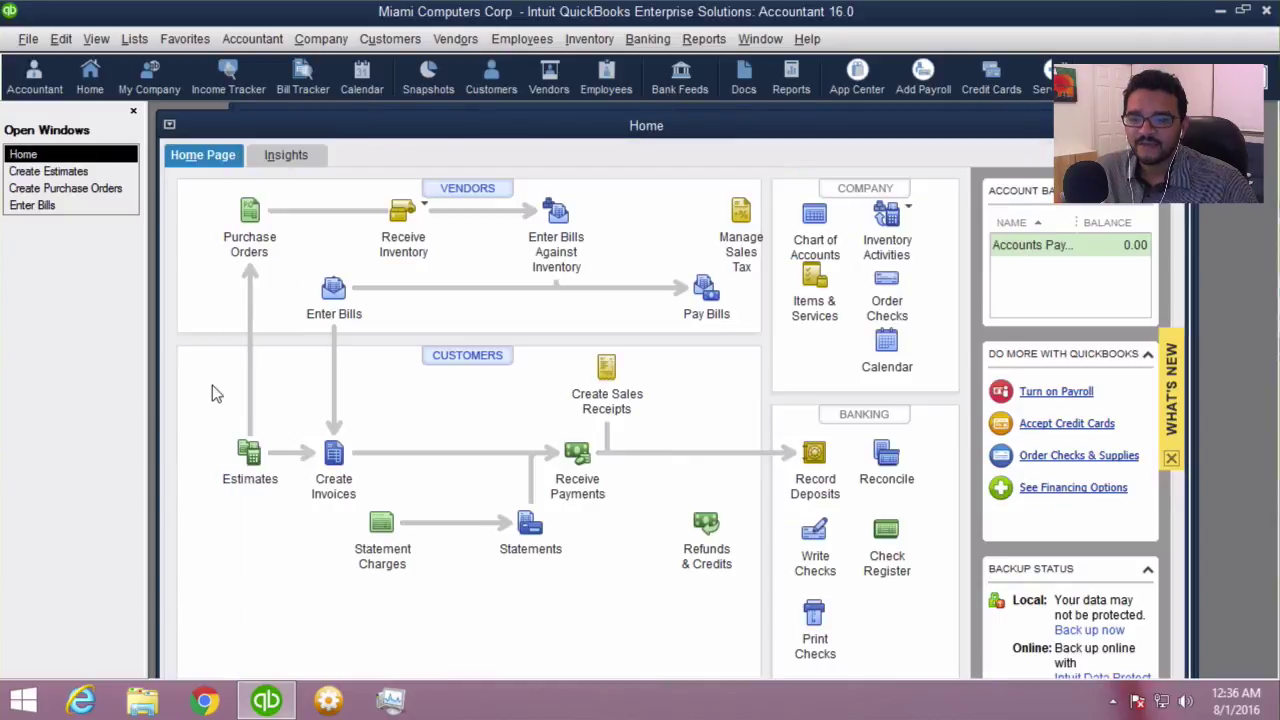
Open the Create Invoices window and rearrange the overlapping windows so that Home is in front
{"action": "left_click", "coordinate": [334, 455]}
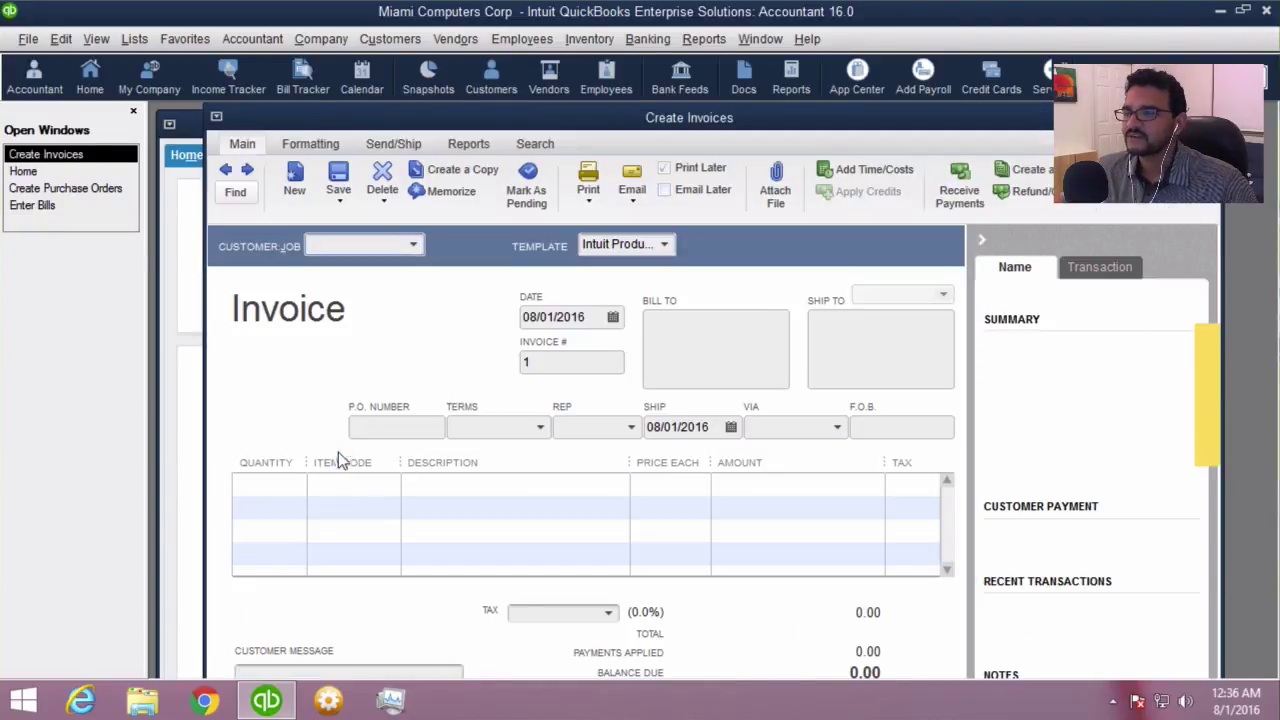
{"action": "double_click", "coordinate": [472, 118]}
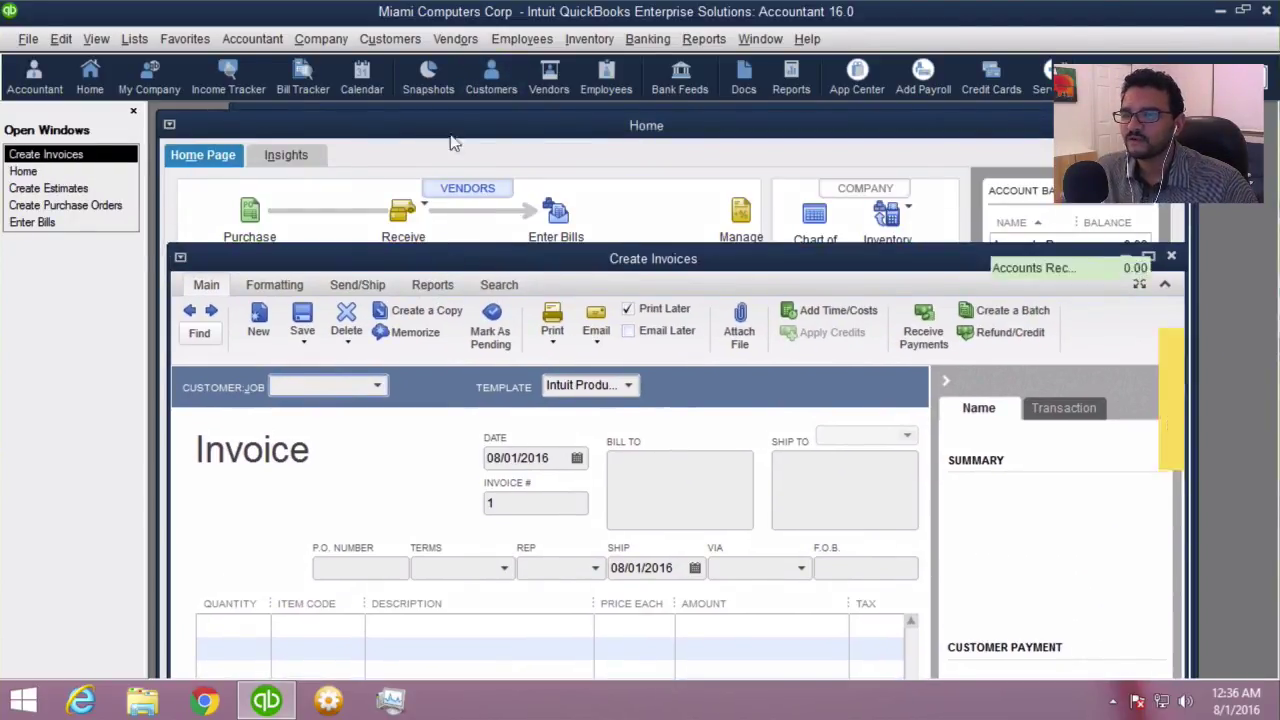
{"action": "left_click", "coordinate": [443, 216]}
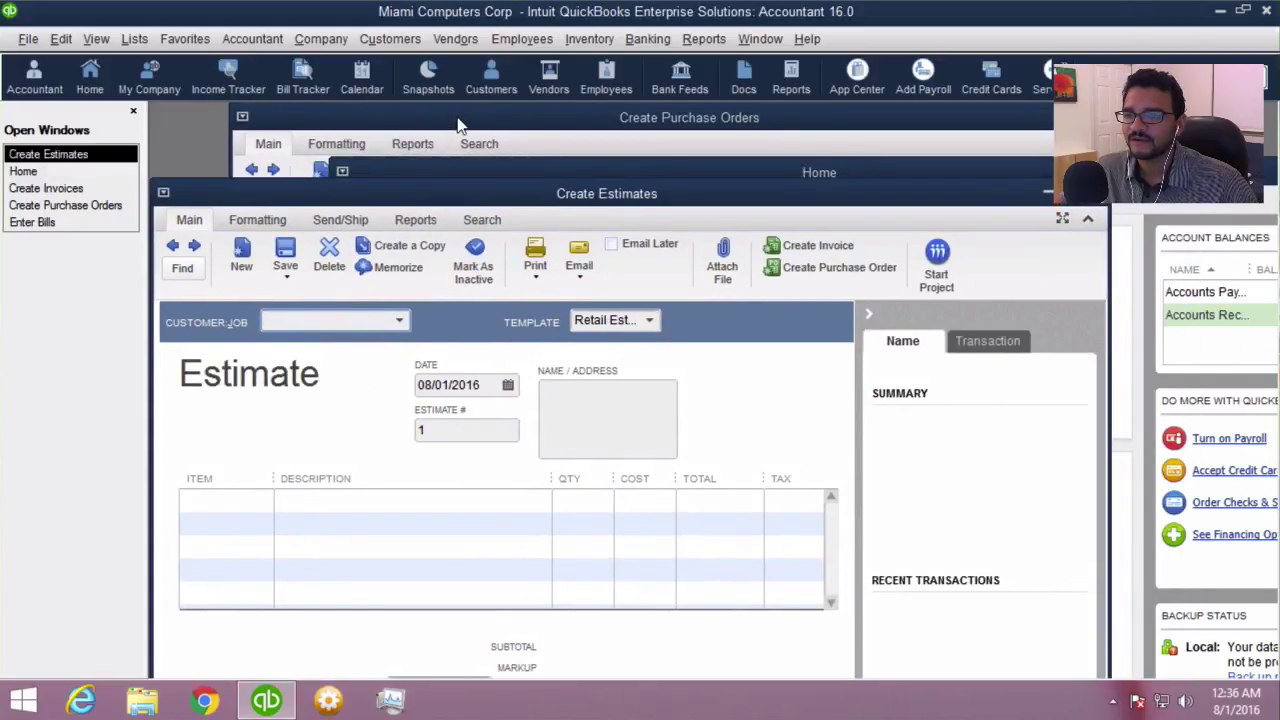
{"action": "left_click", "coordinate": [462, 122]}
{"action": "left_click_drag", "start_coordinate": [418, 177], "coordinate": [295, 120]}
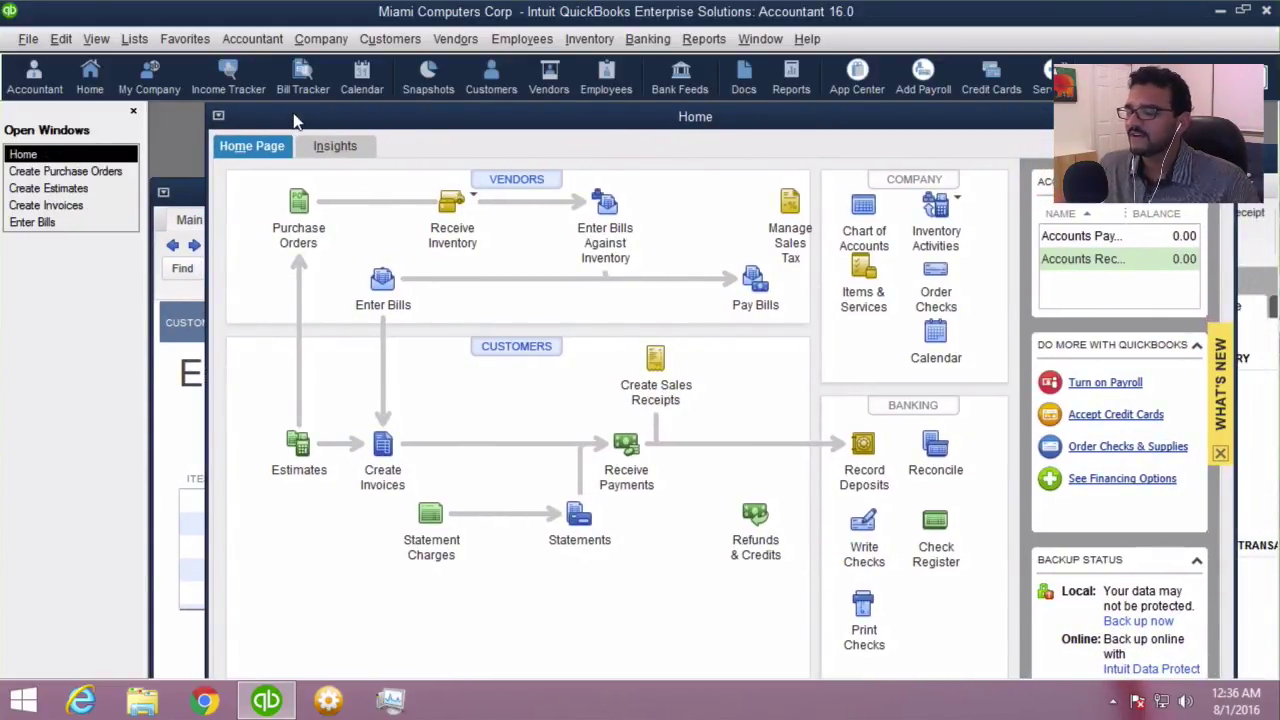
Switch among the open transaction windows using the Open Windows list, ending on Enter Bills
{"action": "left_click", "coordinate": [58, 176]}
{"action": "left_click", "coordinate": [58, 182]}
{"action": "left_click", "coordinate": [58, 182]}
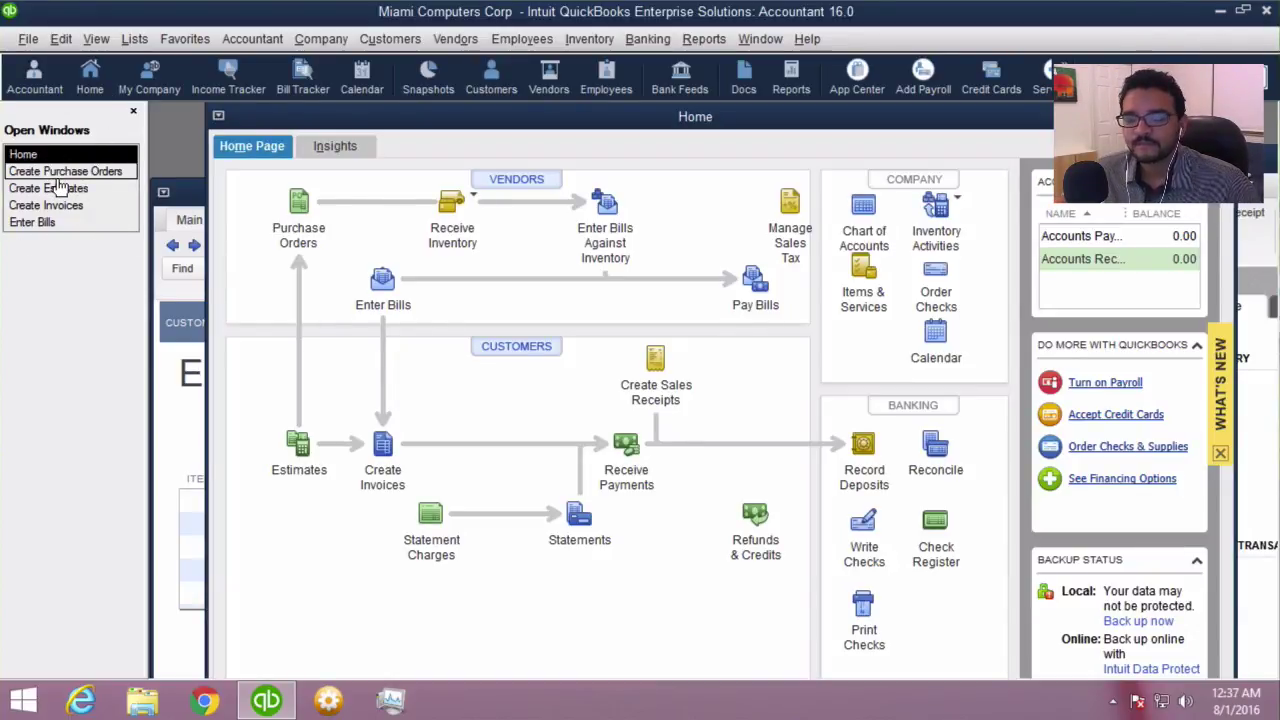
{"action": "left_click", "coordinate": [44, 222]}
{"action": "left_click", "coordinate": [44, 205]}
{"action": "left_click", "coordinate": [46, 190]}
{"action": "left_click", "coordinate": [44, 224]}
{"action": "left_click", "coordinate": [44, 224]}
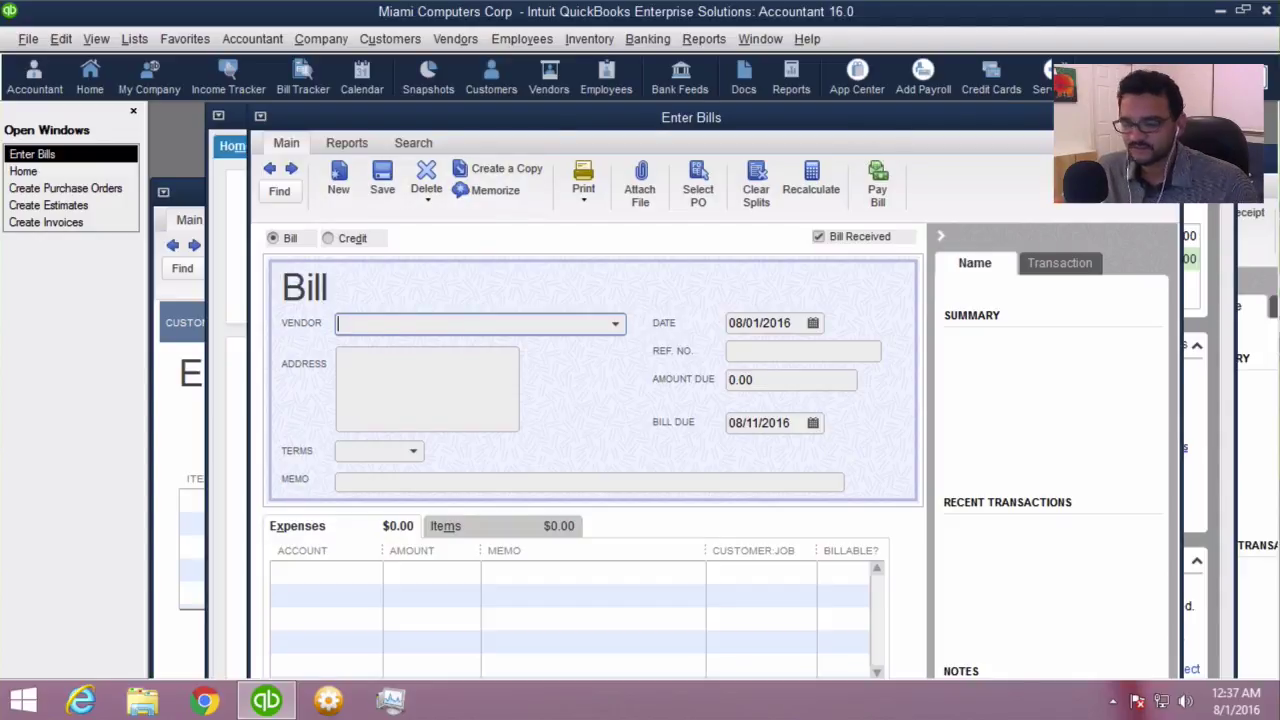
Maximize the Enter Bills window, and switch to Create Invoices and on to Create Purchase Orders
{"action": "double_click", "coordinate": [691, 117]}
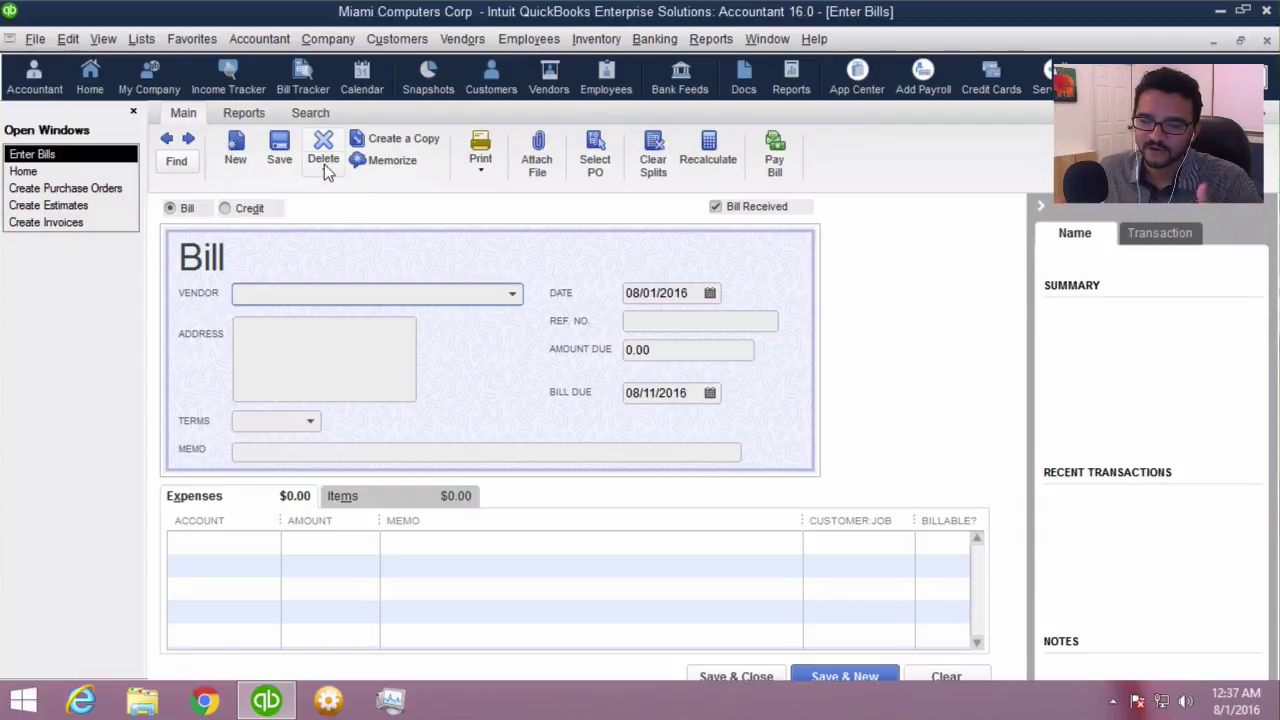
{"action": "left_click", "coordinate": [40, 222]}
{"action": "left_click", "coordinate": [38, 208]}
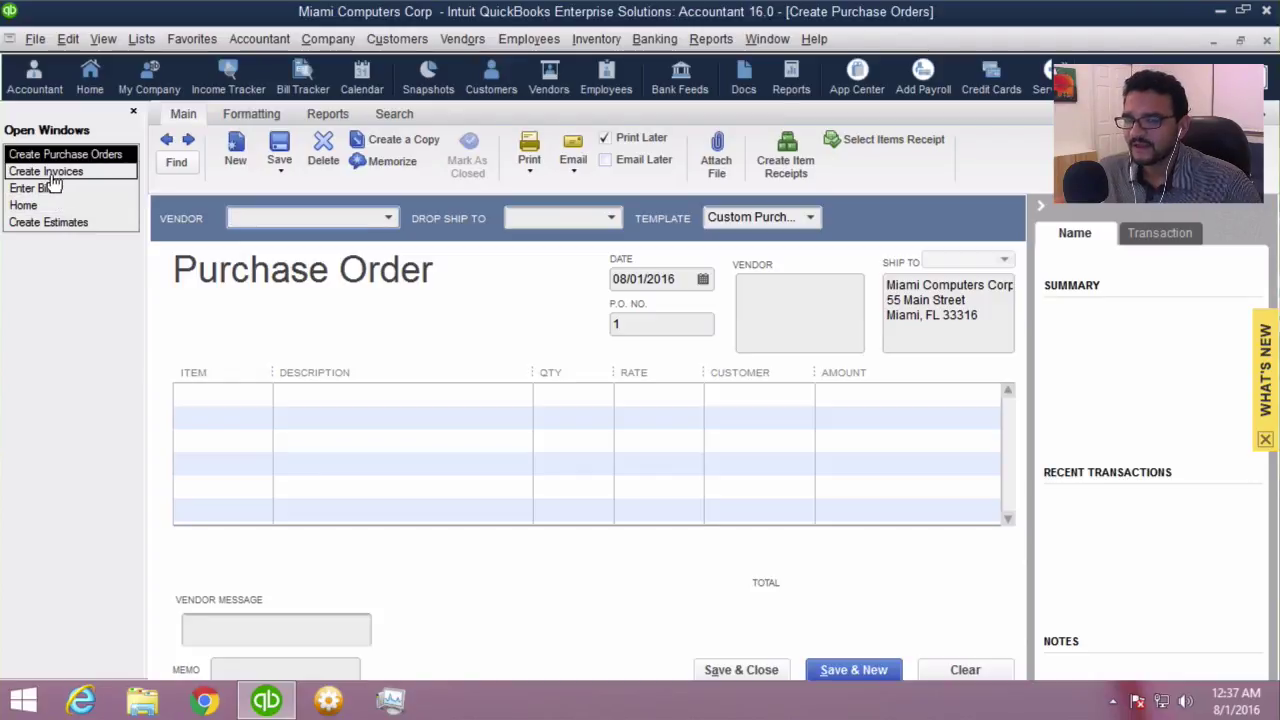
Switch to the left icon bar, set it to show Open Windows, and expand and collapse it
{"action": "left_click", "coordinate": [106, 40]}
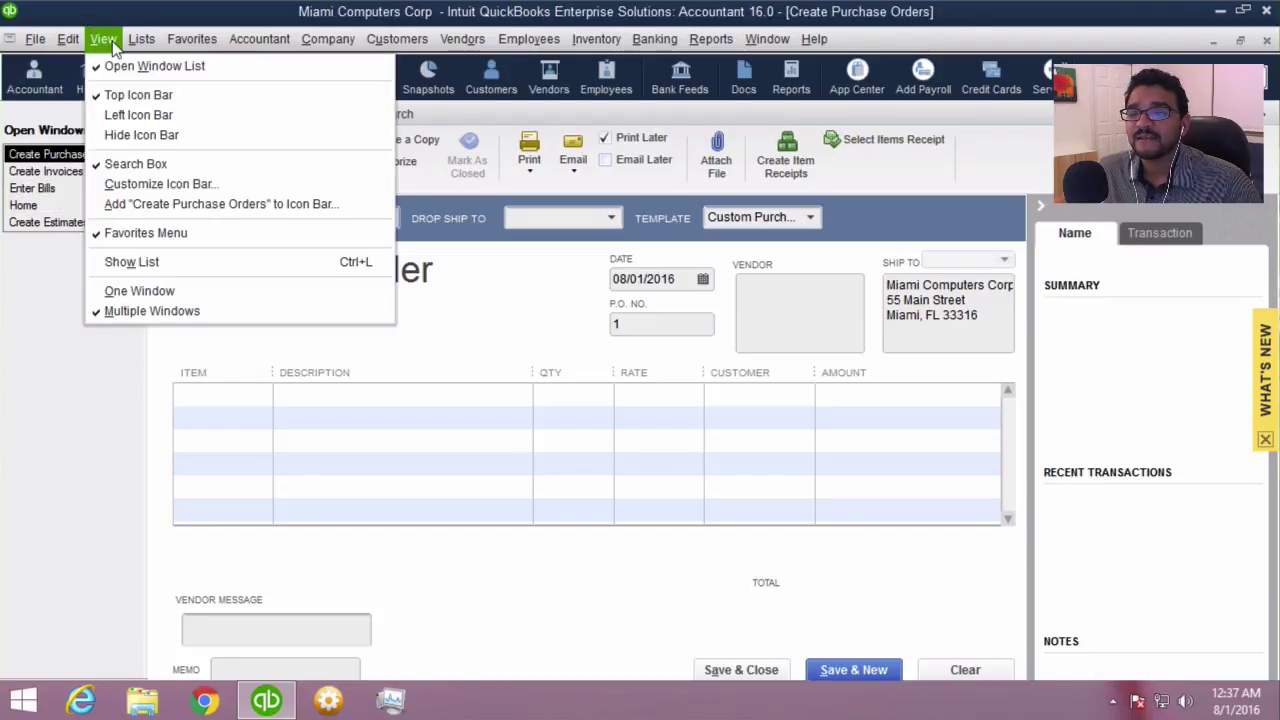
{"action": "left_click", "coordinate": [143, 116]}
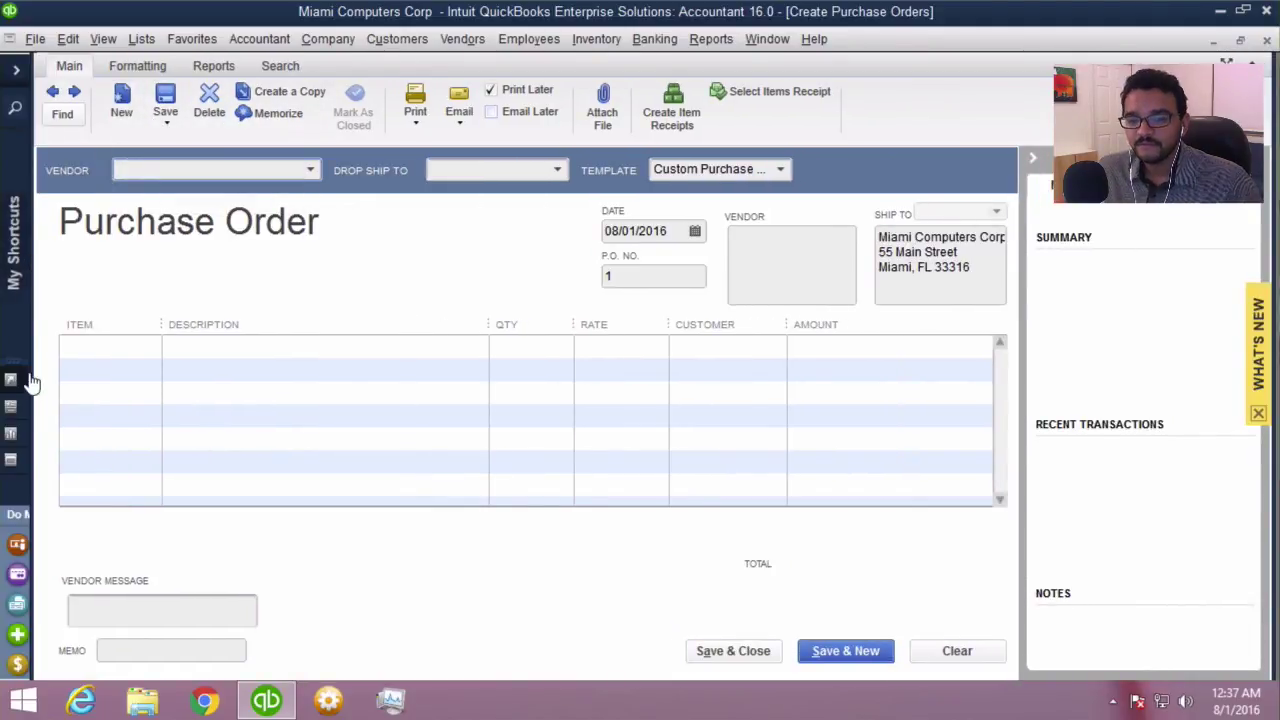
{"action": "left_click", "coordinate": [11, 460]}
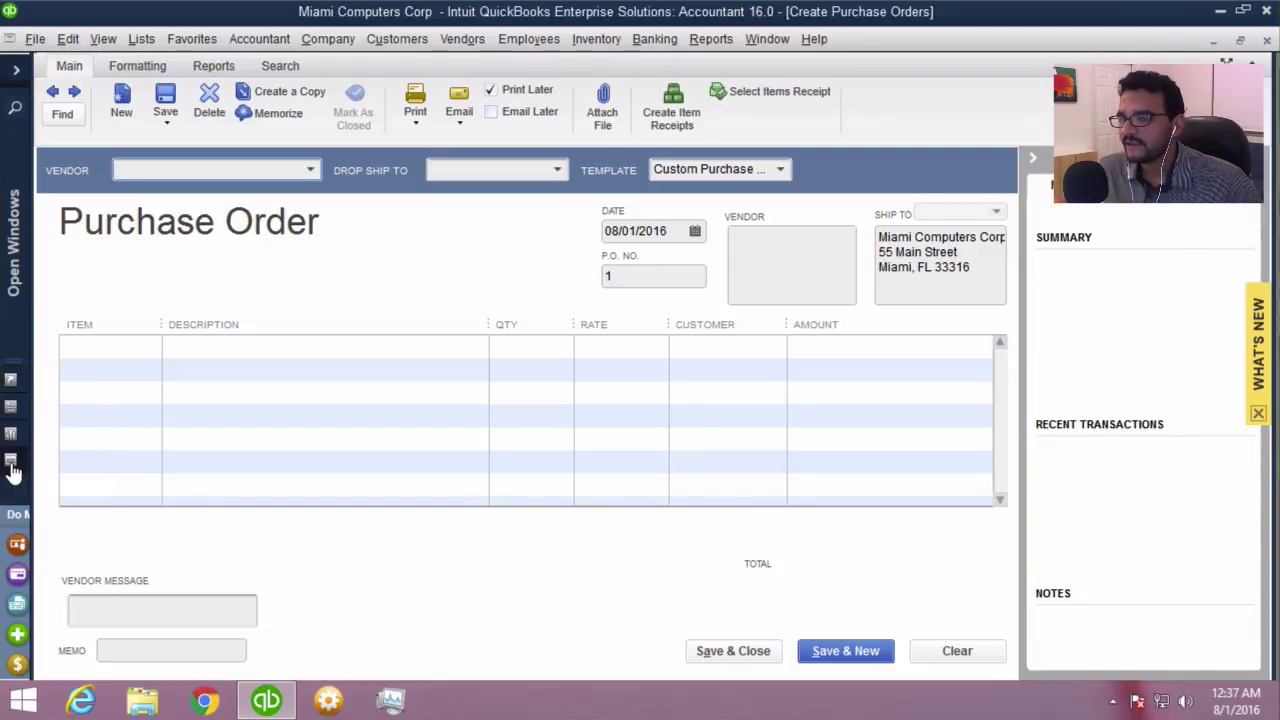
{"action": "left_click", "coordinate": [20, 70]}
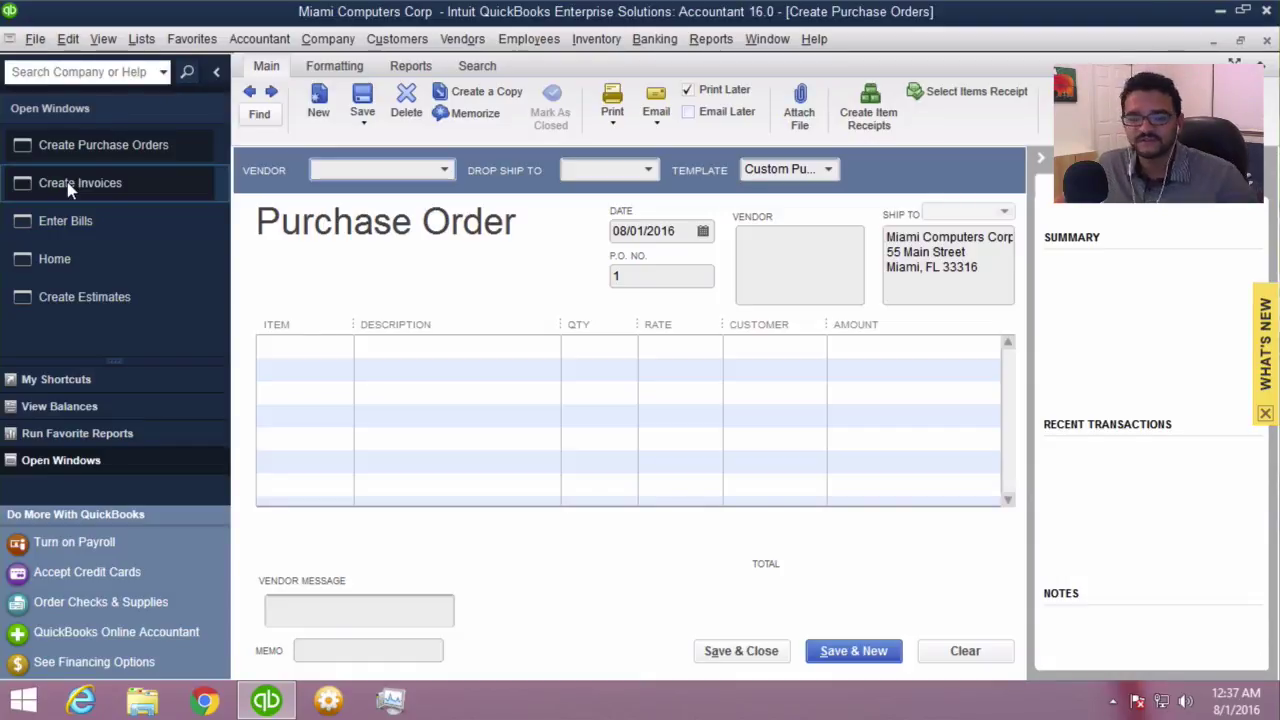
{"action": "left_click", "coordinate": [213, 75]}
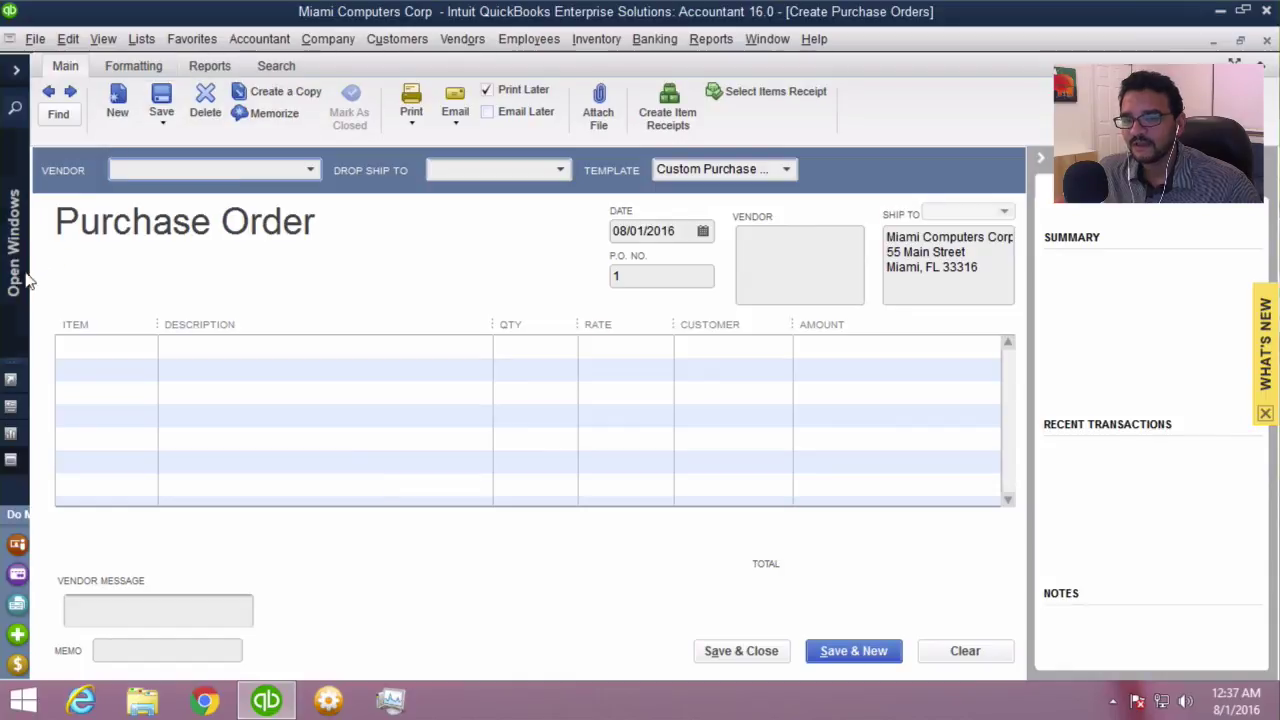
Switch to Enter Bills, Home and Create Estimates in turn using the collapsed Open Windows list
{"action": "left_click", "coordinate": [14, 205]}
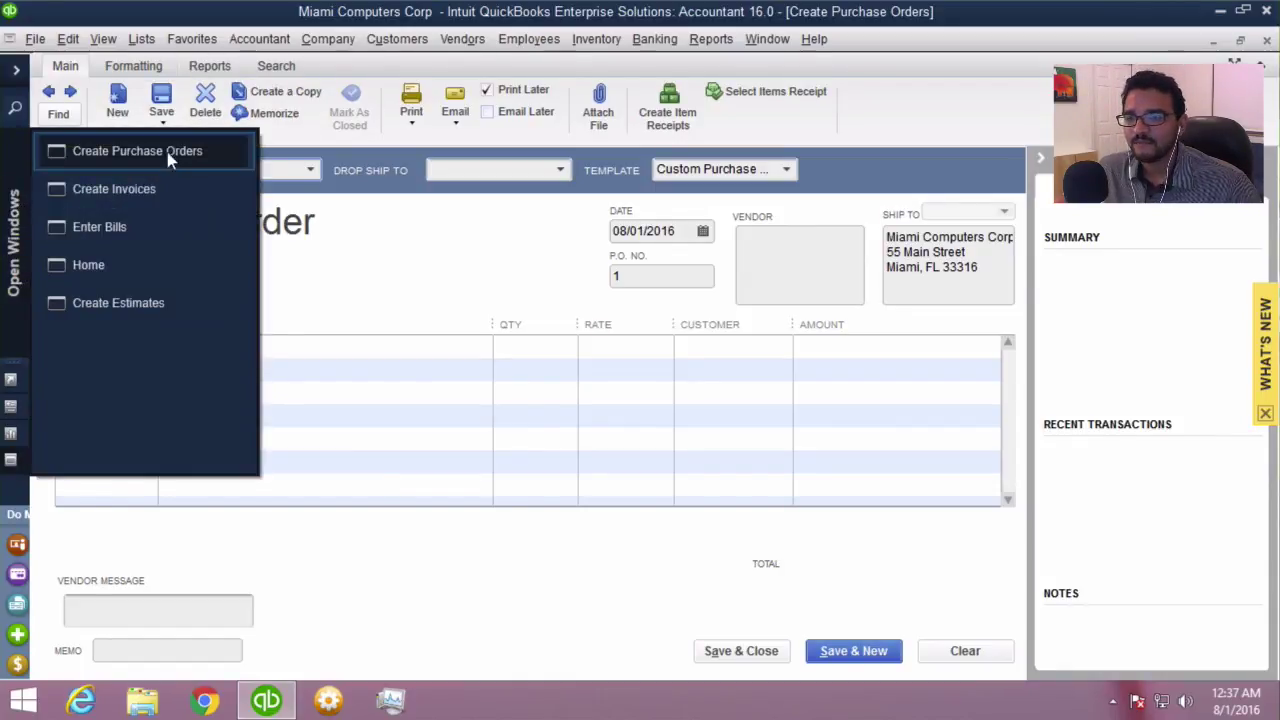
{"action": "left_click", "coordinate": [117, 227]}
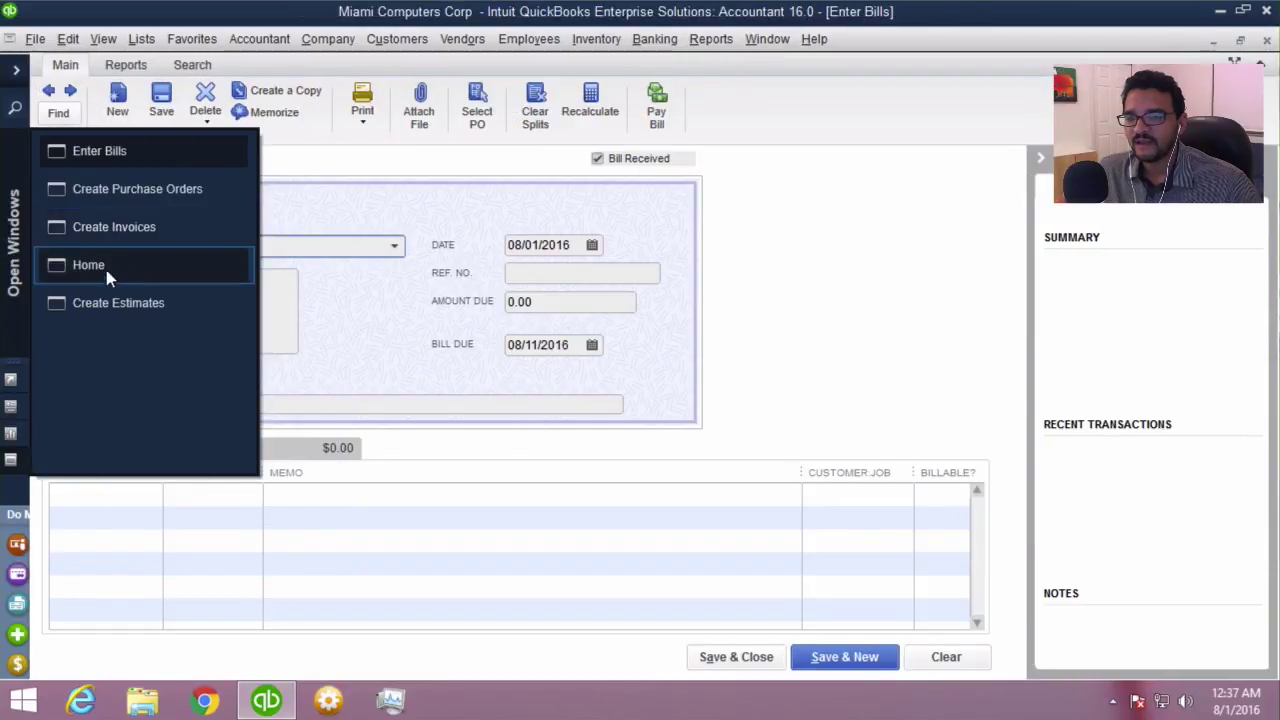
{"action": "left_click", "coordinate": [108, 272]}
{"action": "left_click", "coordinate": [120, 305]}
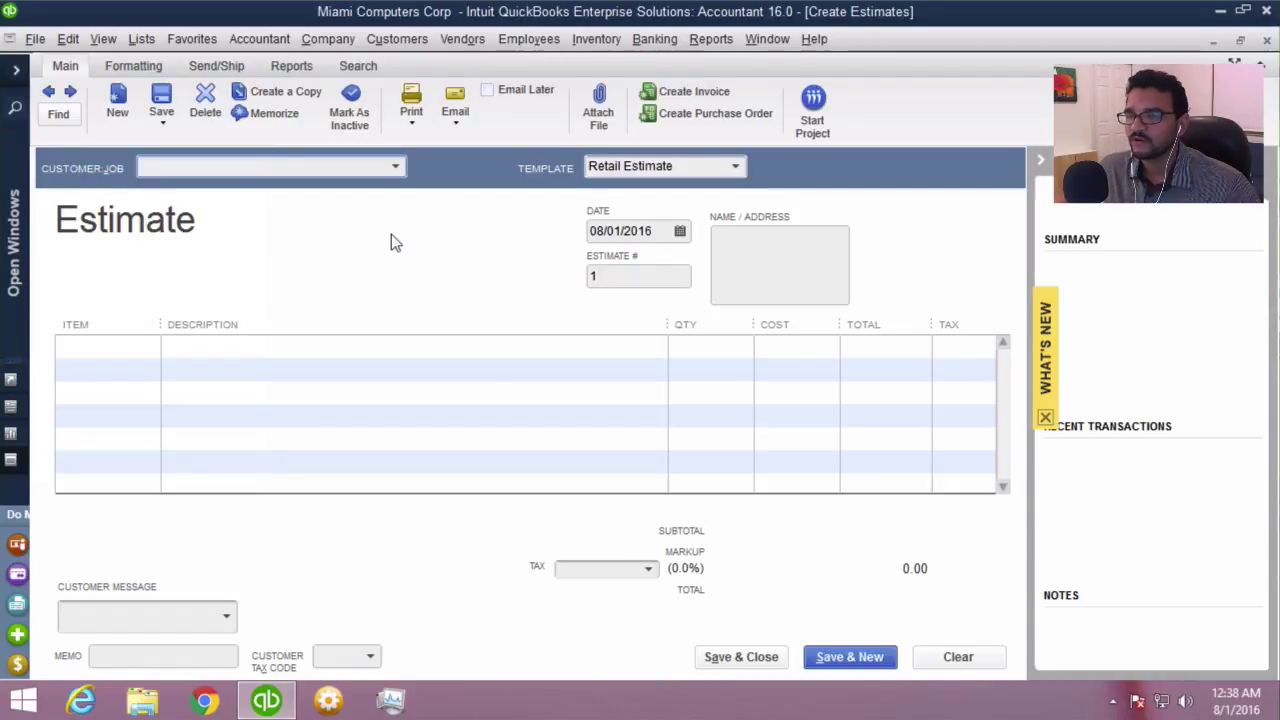
Close the Create Estimates and Home windows individually, close all remaining windows at once, and check the Open Windows list
{"action": "left_click", "coordinate": [1268, 44]}
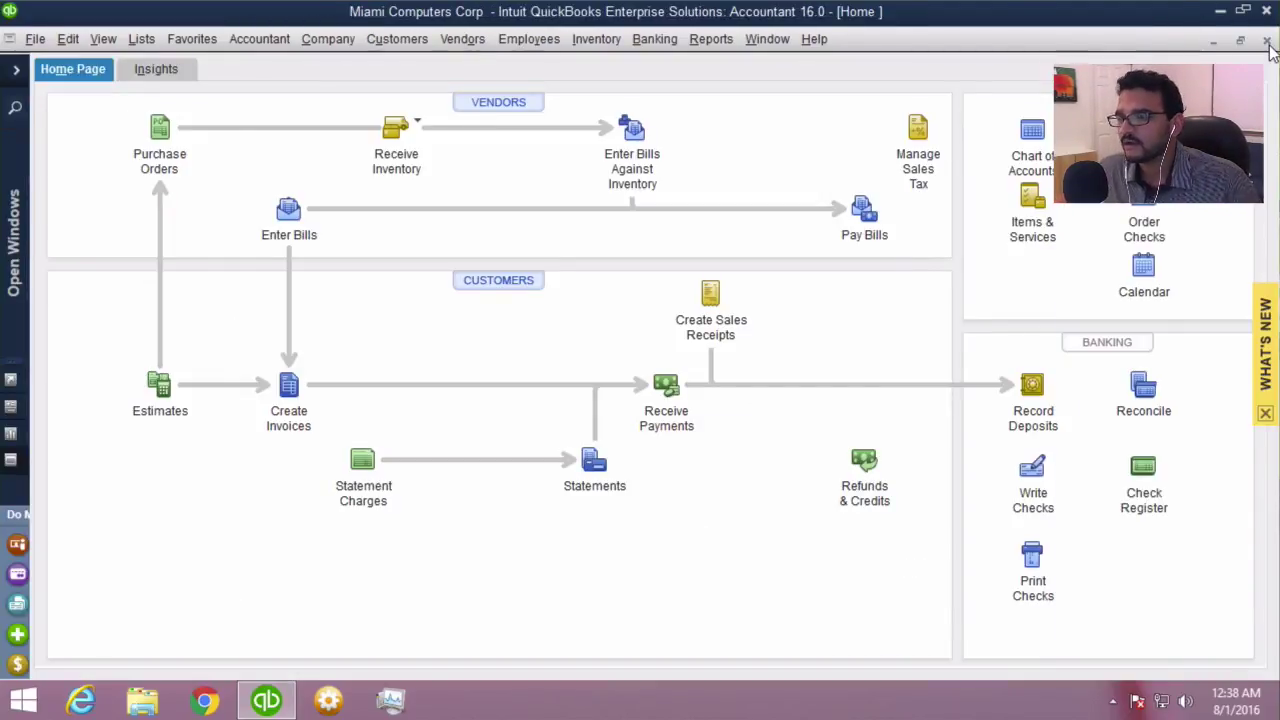
{"action": "left_click", "coordinate": [1267, 12]}
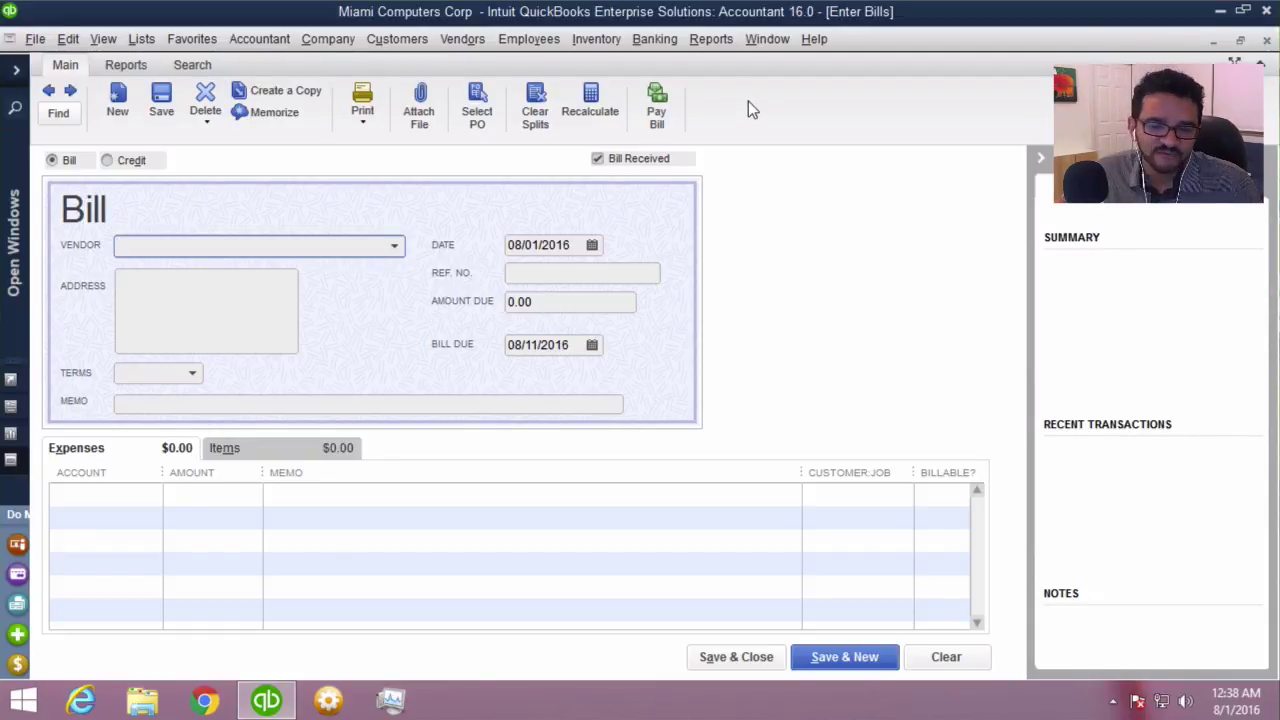
{"action": "left_click", "coordinate": [785, 38]}
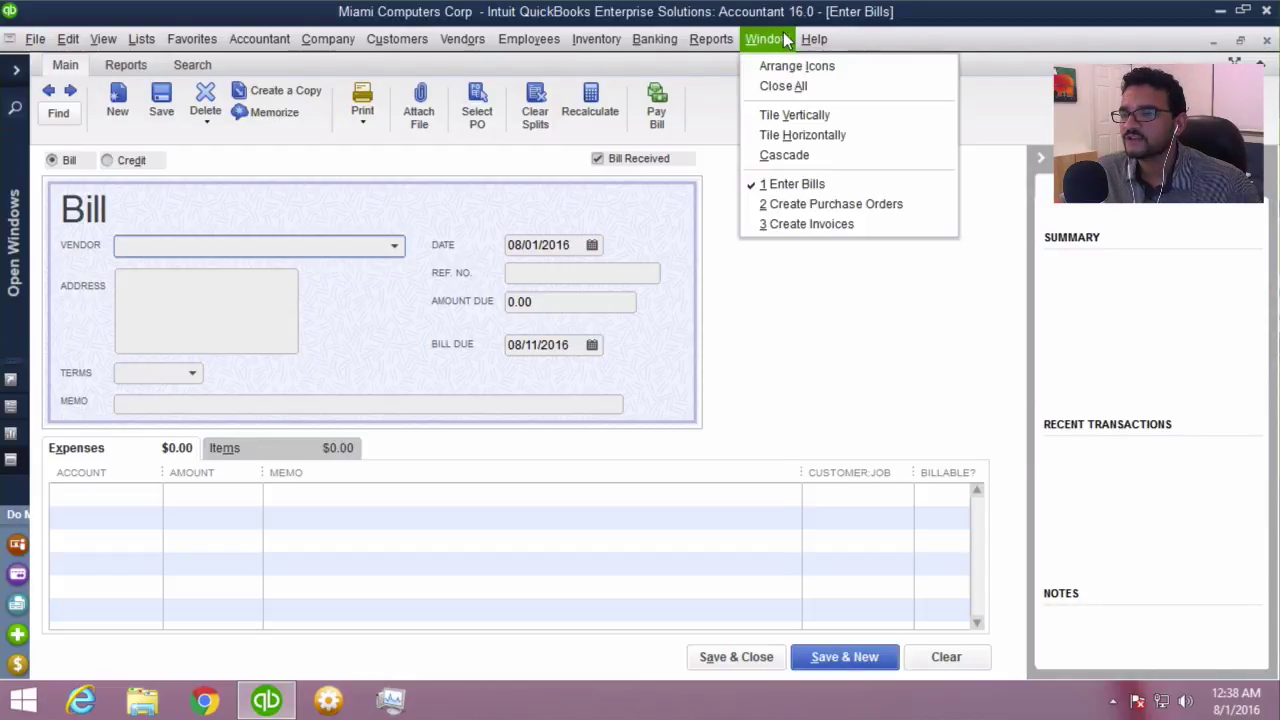
{"action": "left_click", "coordinate": [790, 86]}
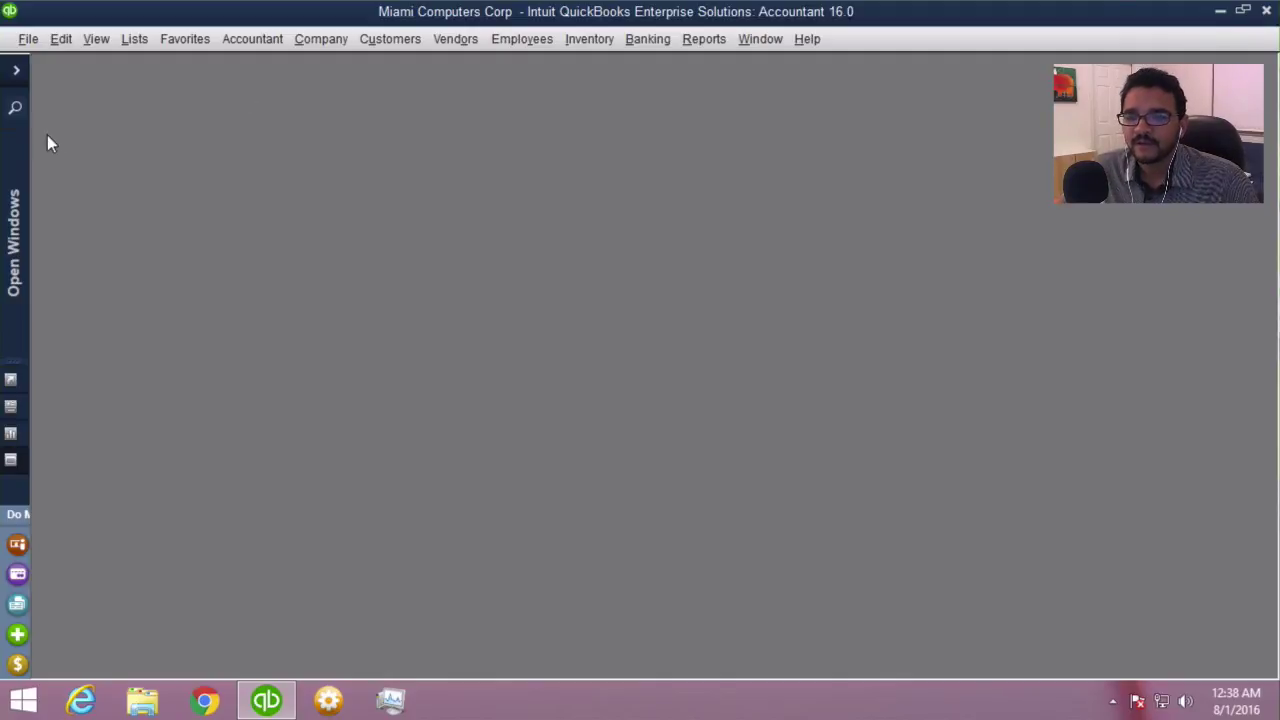
{"action": "left_click", "coordinate": [16, 70]}
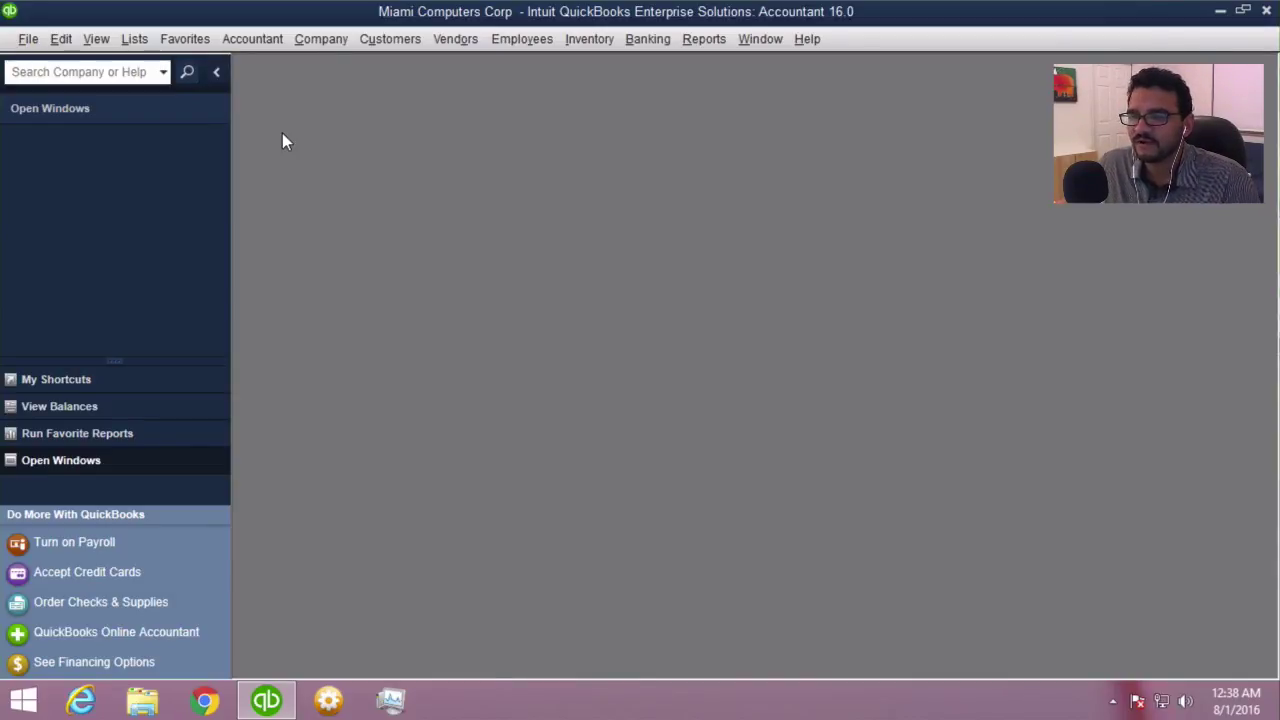
{"action": "left_click", "coordinate": [217, 73]}
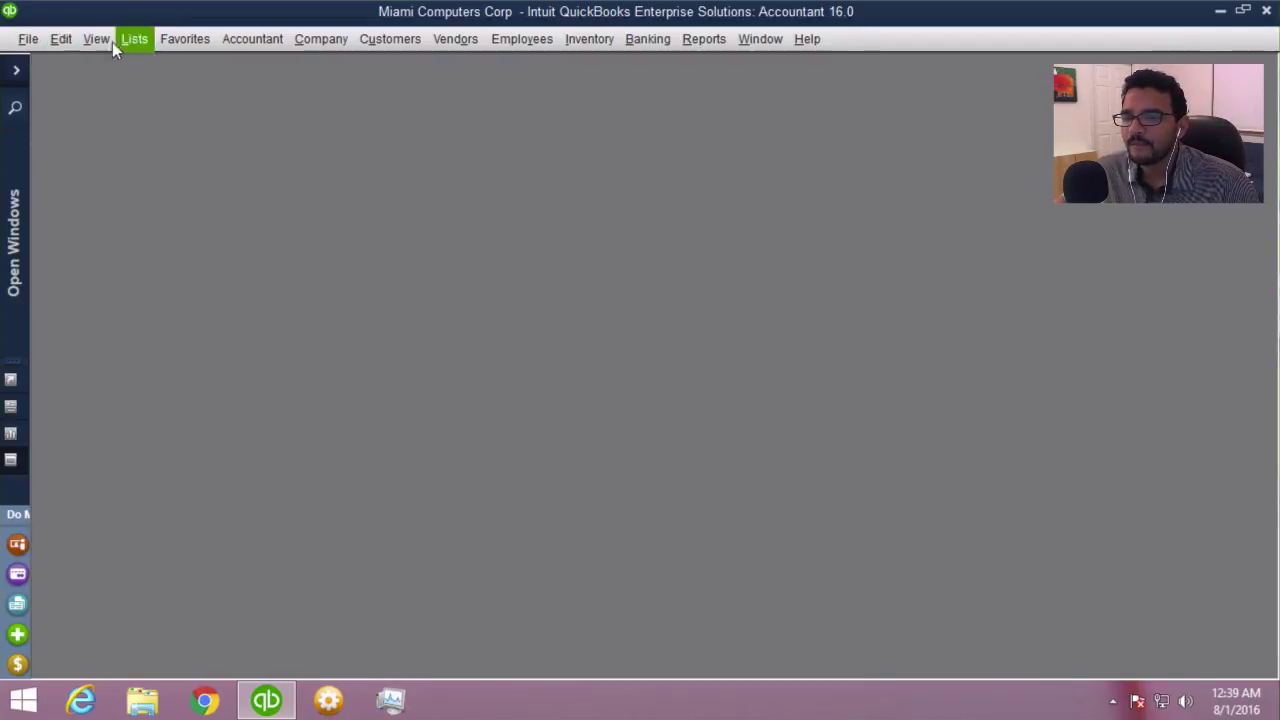
Review the keyboard shortcuts shown beside the Edit, Lists and Customers commands
{"action": "left_click", "coordinate": [61, 42]}
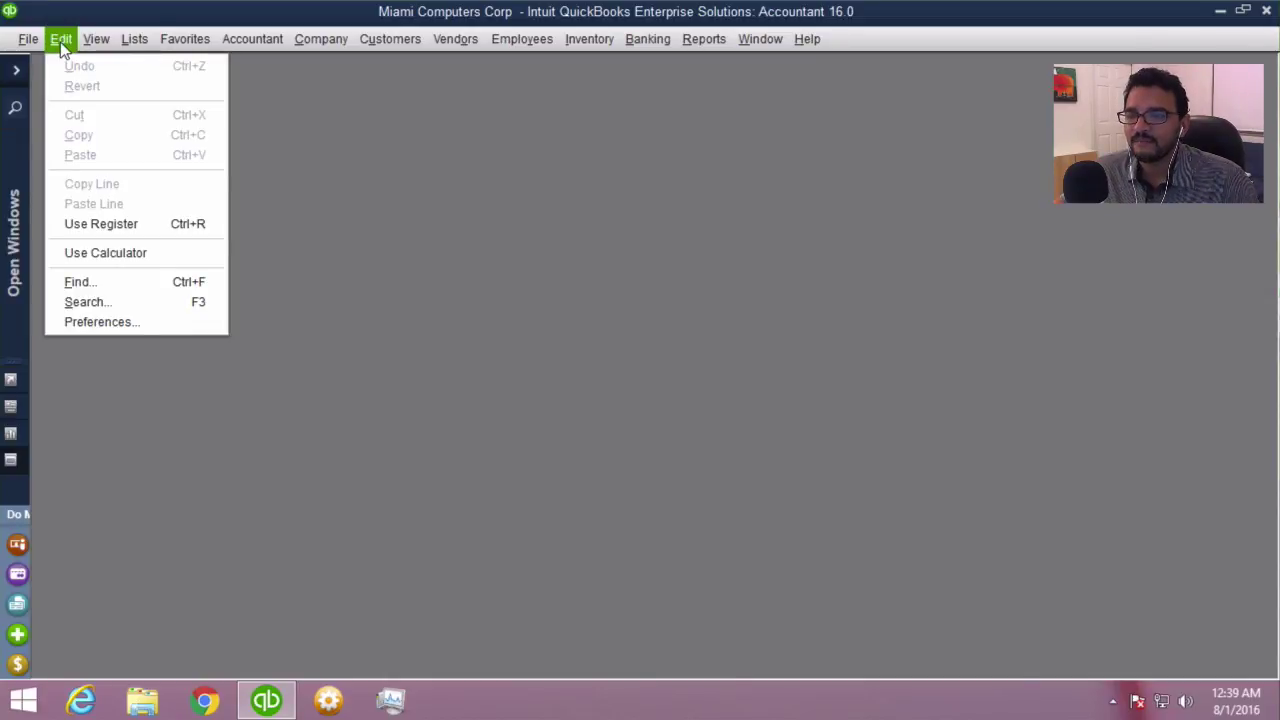
{"action": "left_click", "coordinate": [139, 229]}
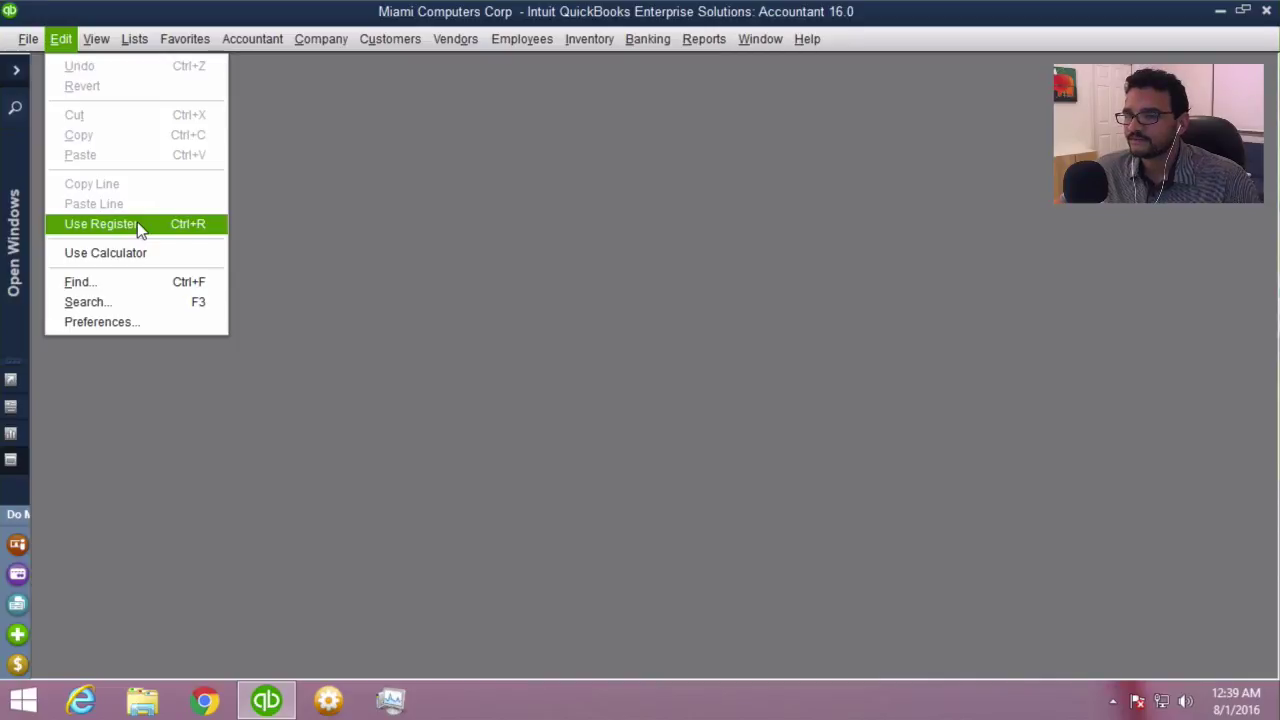
{"action": "left_click", "coordinate": [183, 232]}
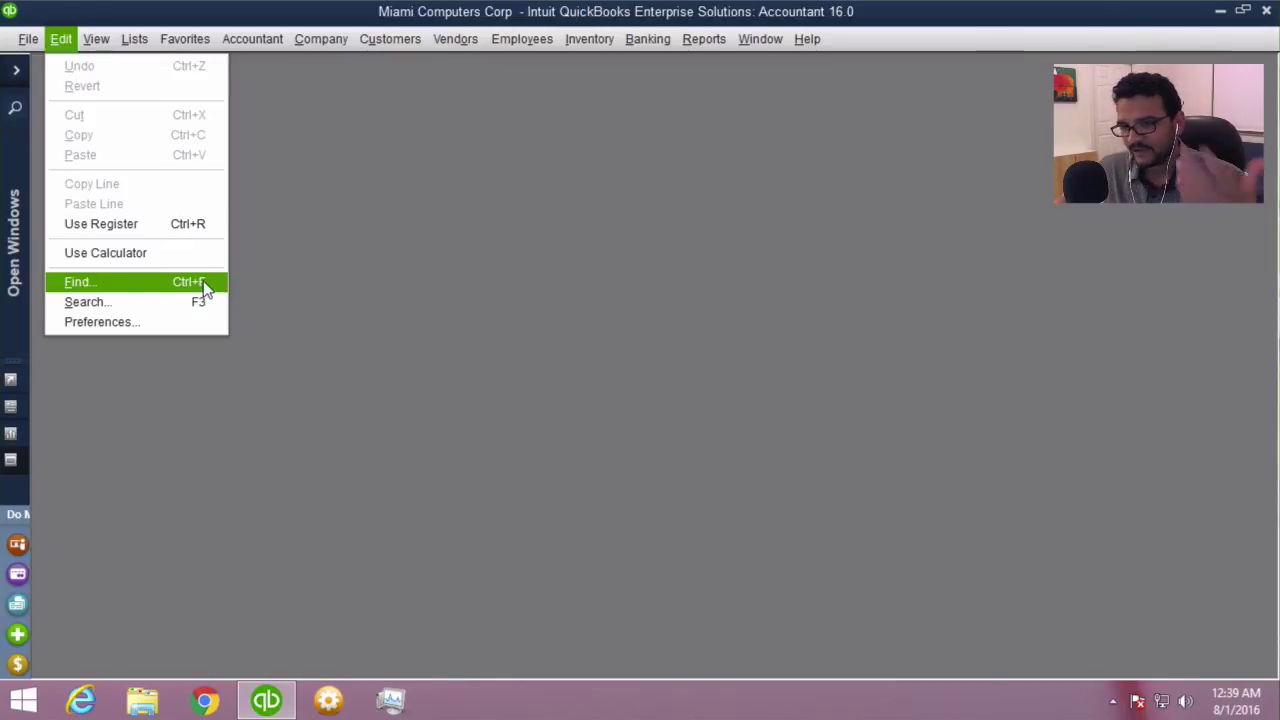
{"action": "mouse_move", "coordinate": [97, 44]}
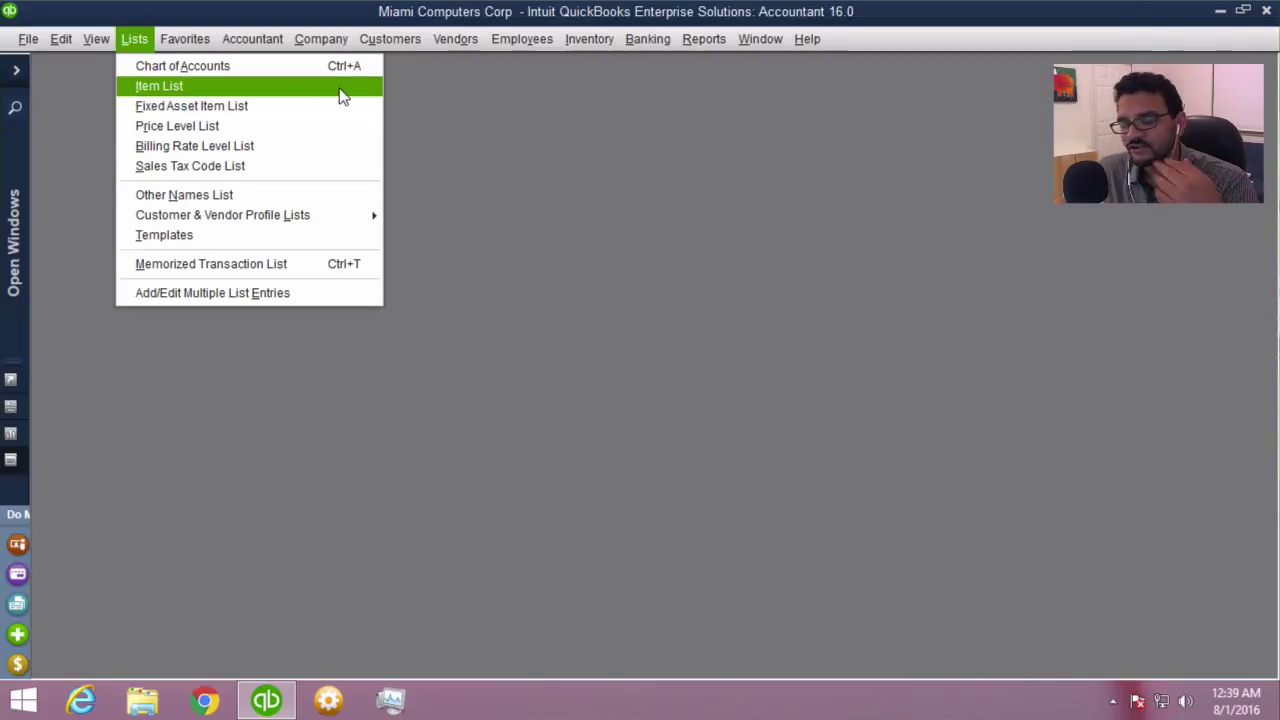
{"action": "mouse_move", "coordinate": [383, 45]}
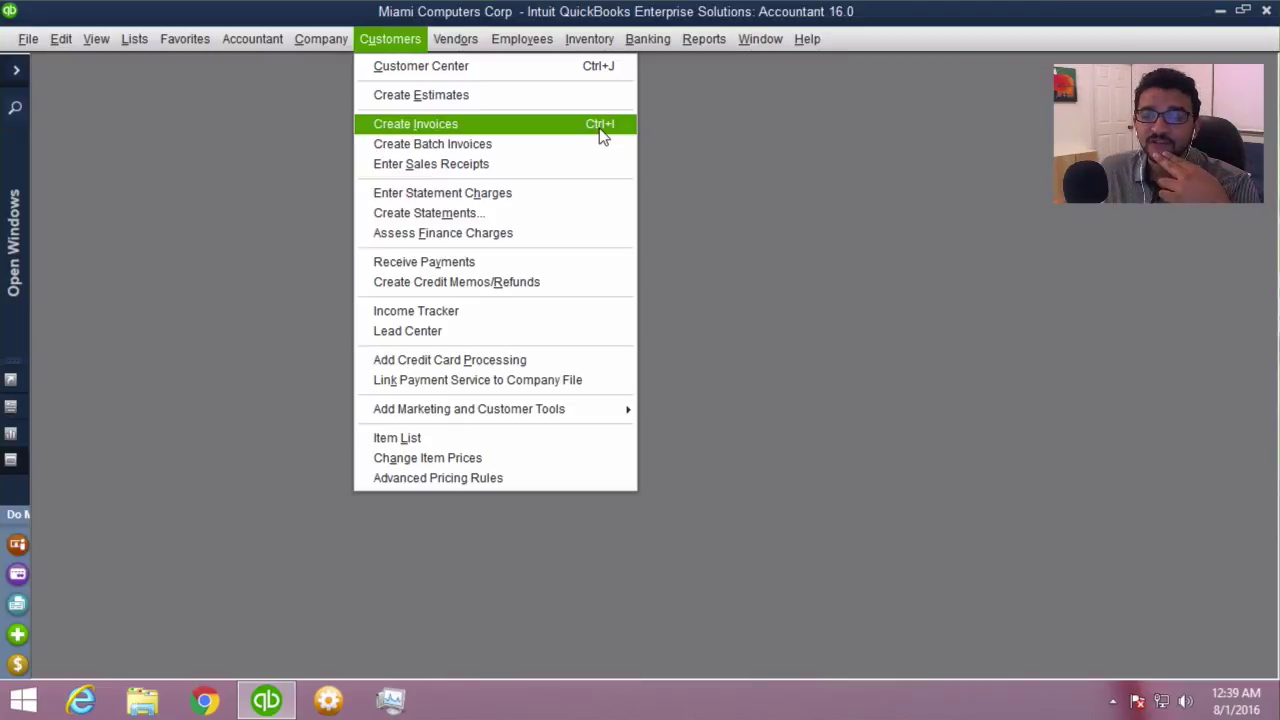
{"action": "left_click", "coordinate": [661, 128]}
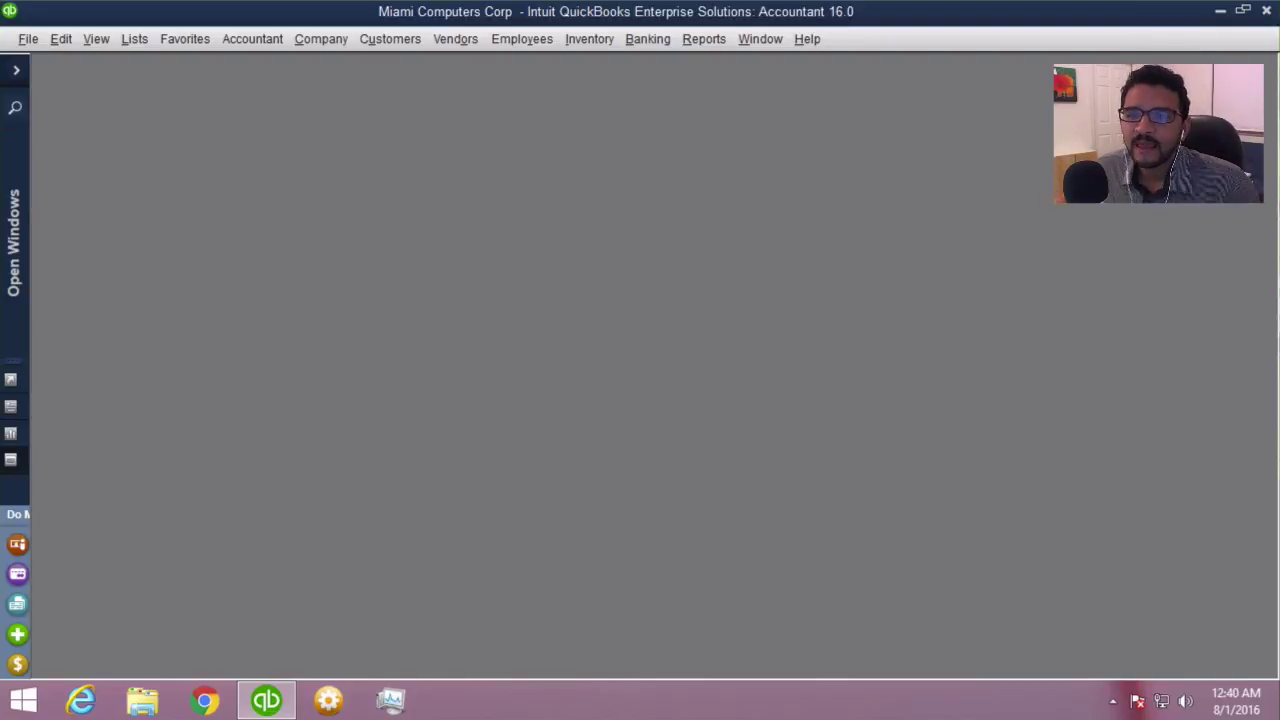
Look up the access letters for the Item List, open that list with them, and close it
{"action": "left_click", "coordinate": [133, 38]}
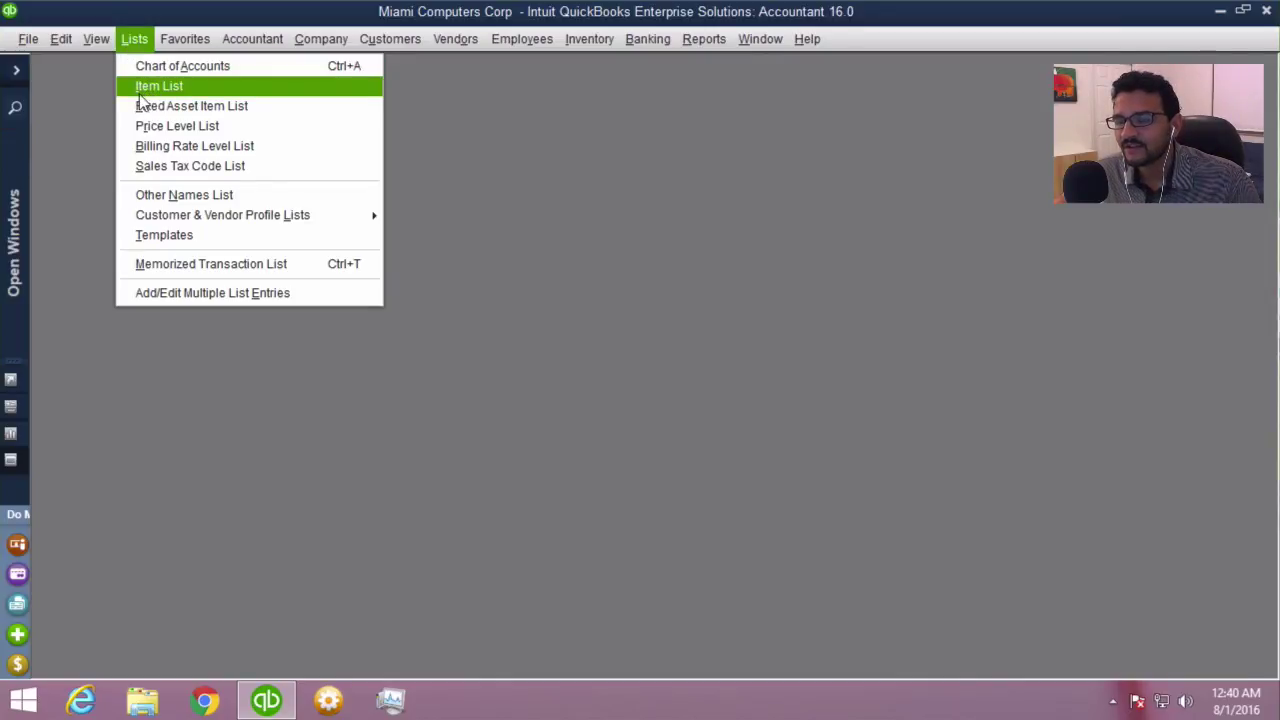
{"action": "left_click", "coordinate": [542, 200]}
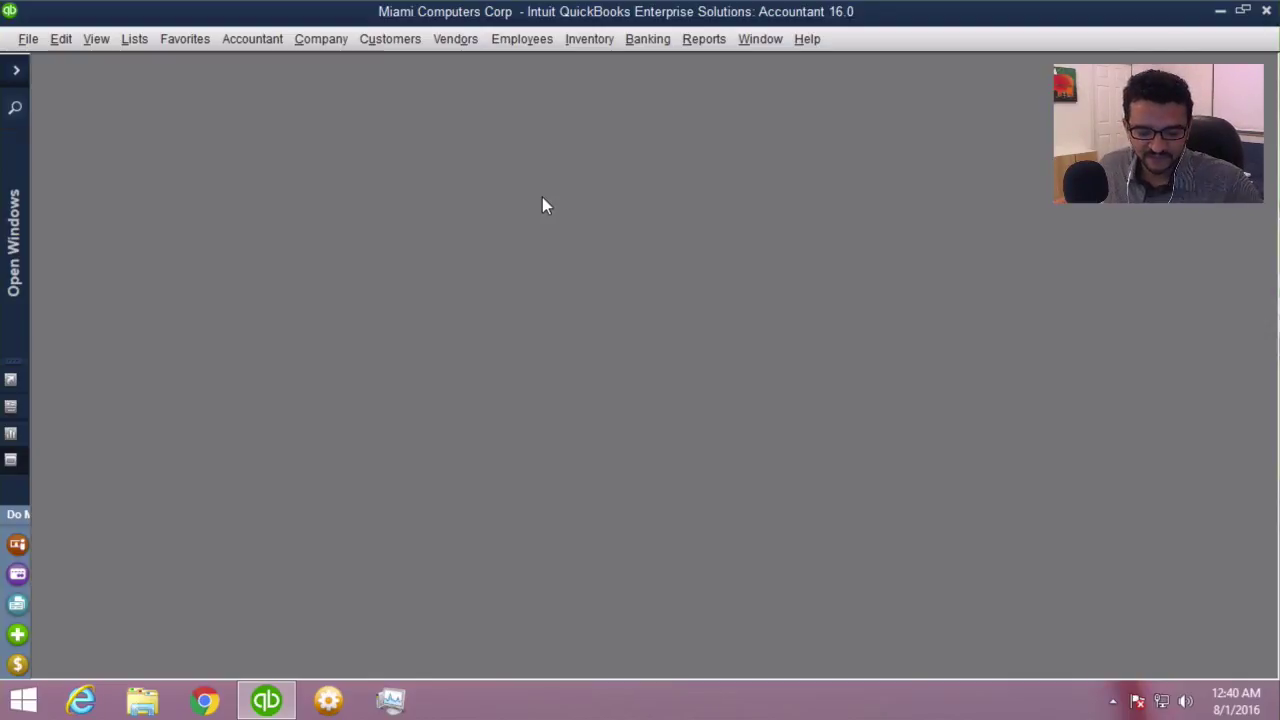
{"action": "key", "text": "alt+l"}
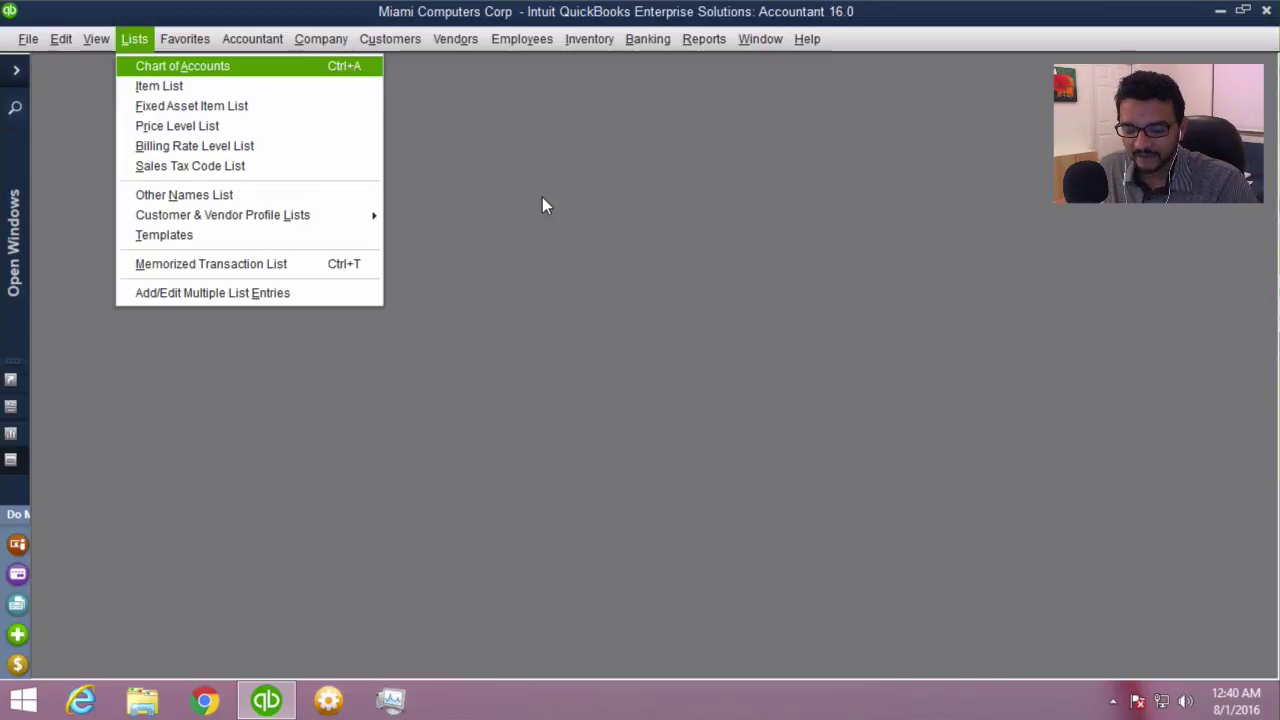
{"action": "key", "text": "i"}
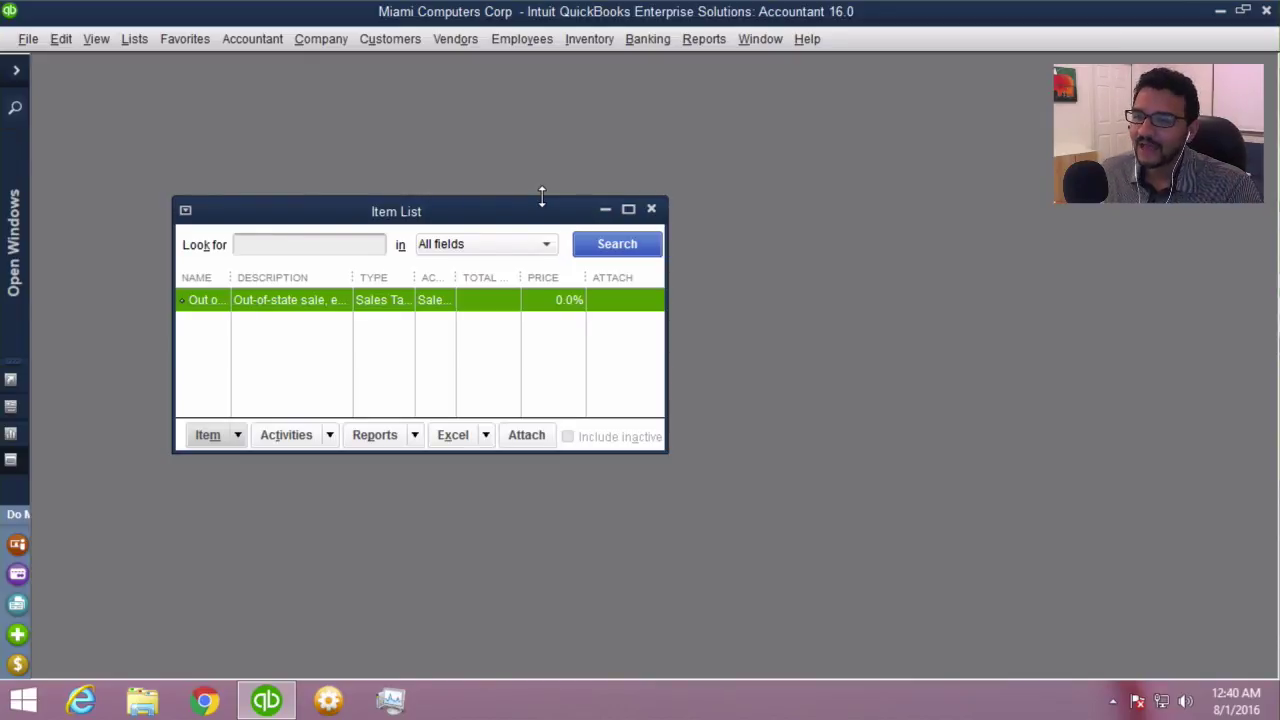
{"action": "key", "text": "Escape"}
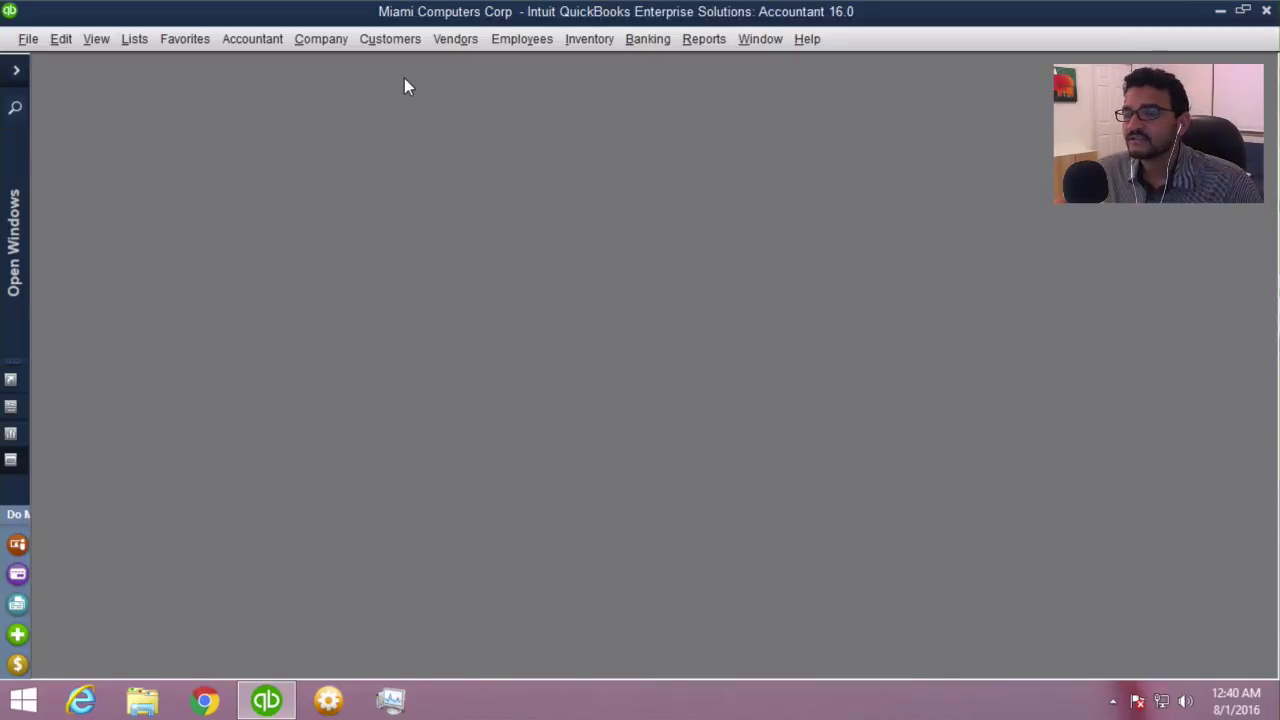
Compare the underlined access letters of the Vendors and Customers commands
{"action": "left_click", "coordinate": [455, 39]}
{"action": "left_click", "coordinate": [503, 75]}
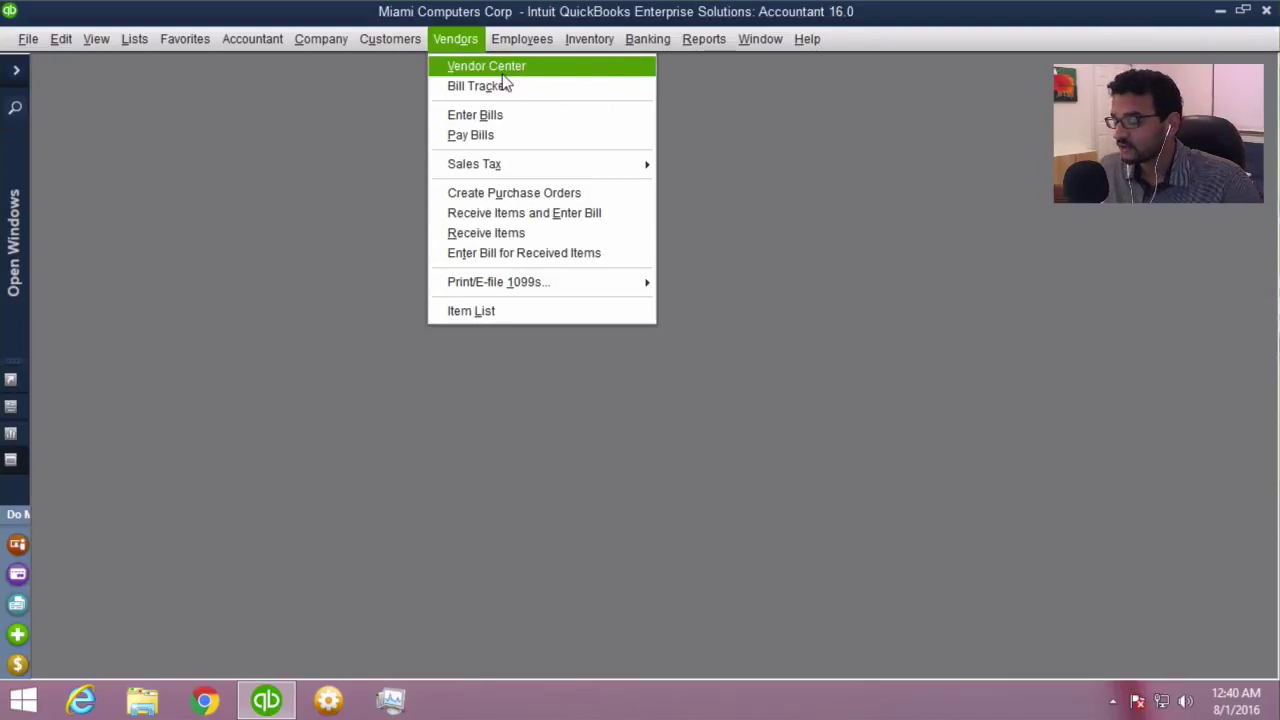
{"action": "left_click", "coordinate": [390, 39]}
{"action": "left_click", "coordinate": [408, 76]}
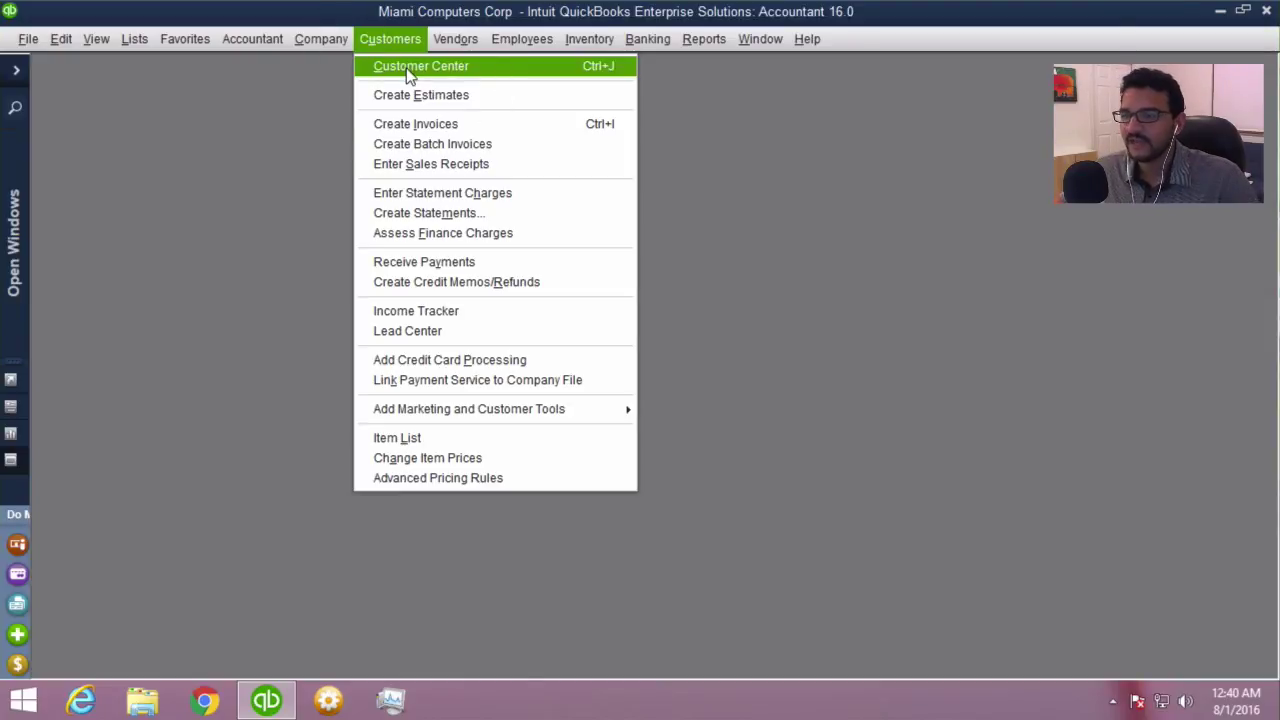
{"action": "mouse_move", "coordinate": [463, 45]}
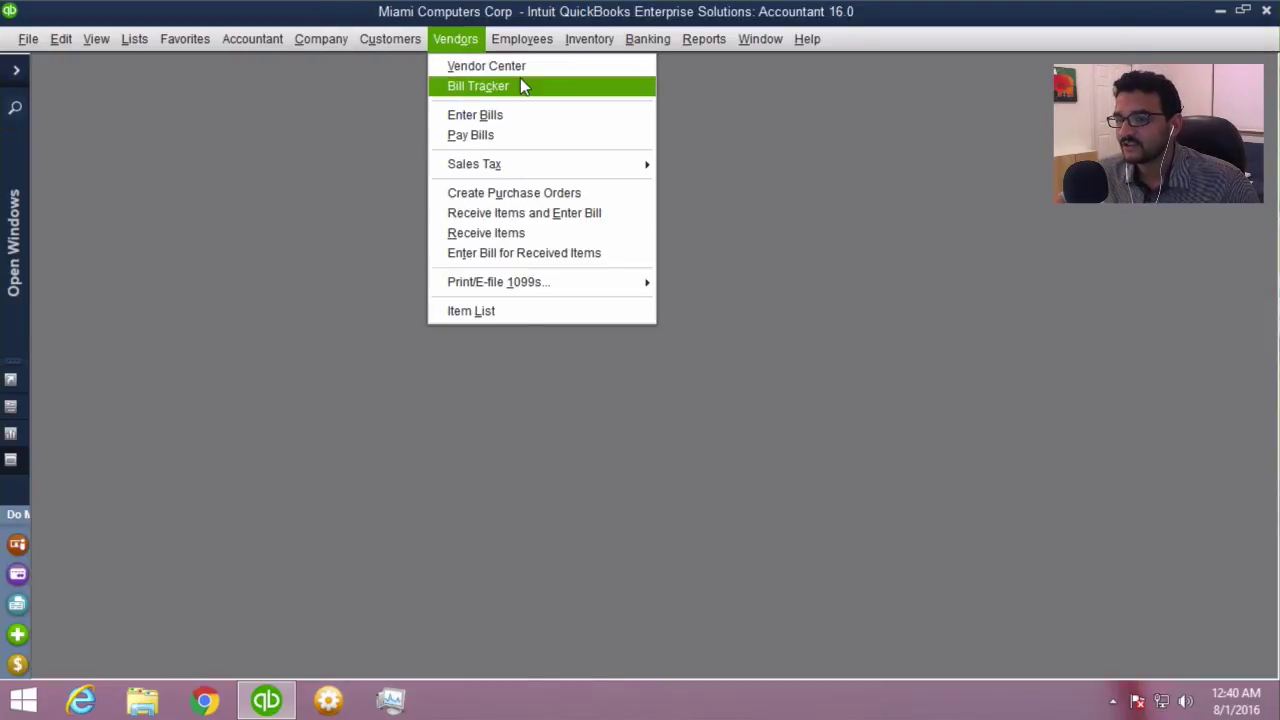
{"action": "left_click", "coordinate": [464, 45]}
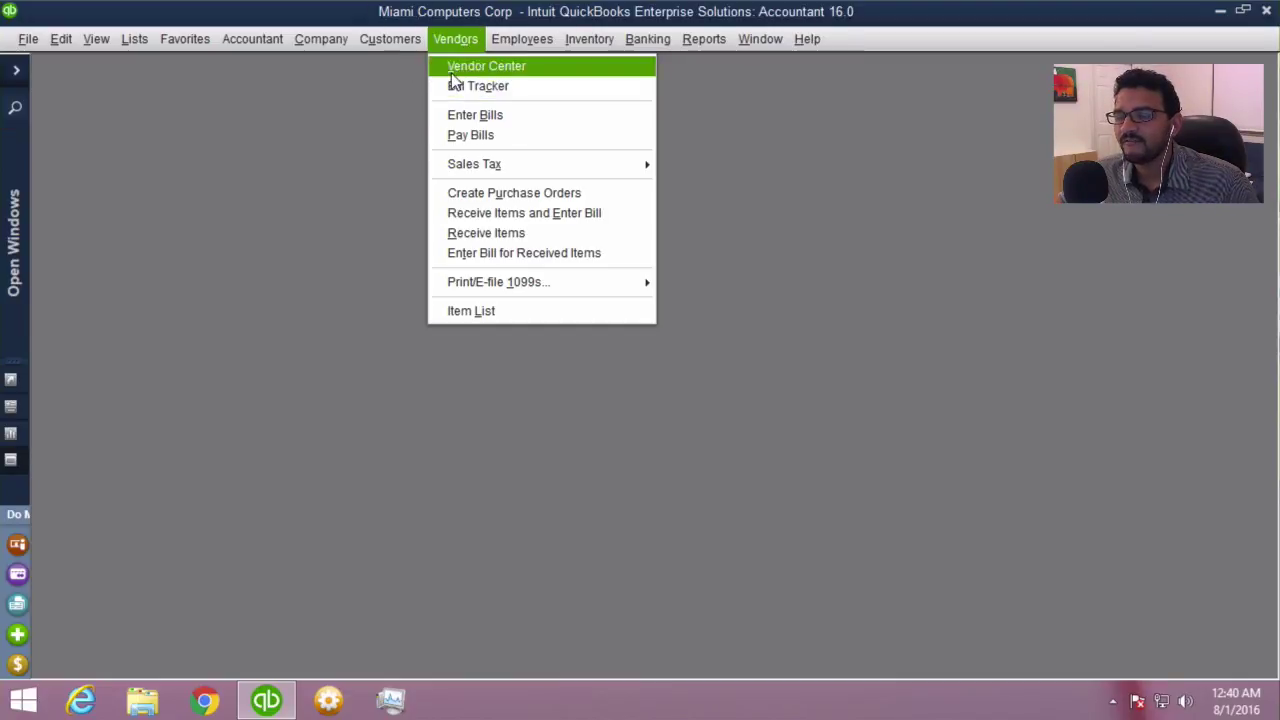
{"action": "left_click", "coordinate": [840, 235]}
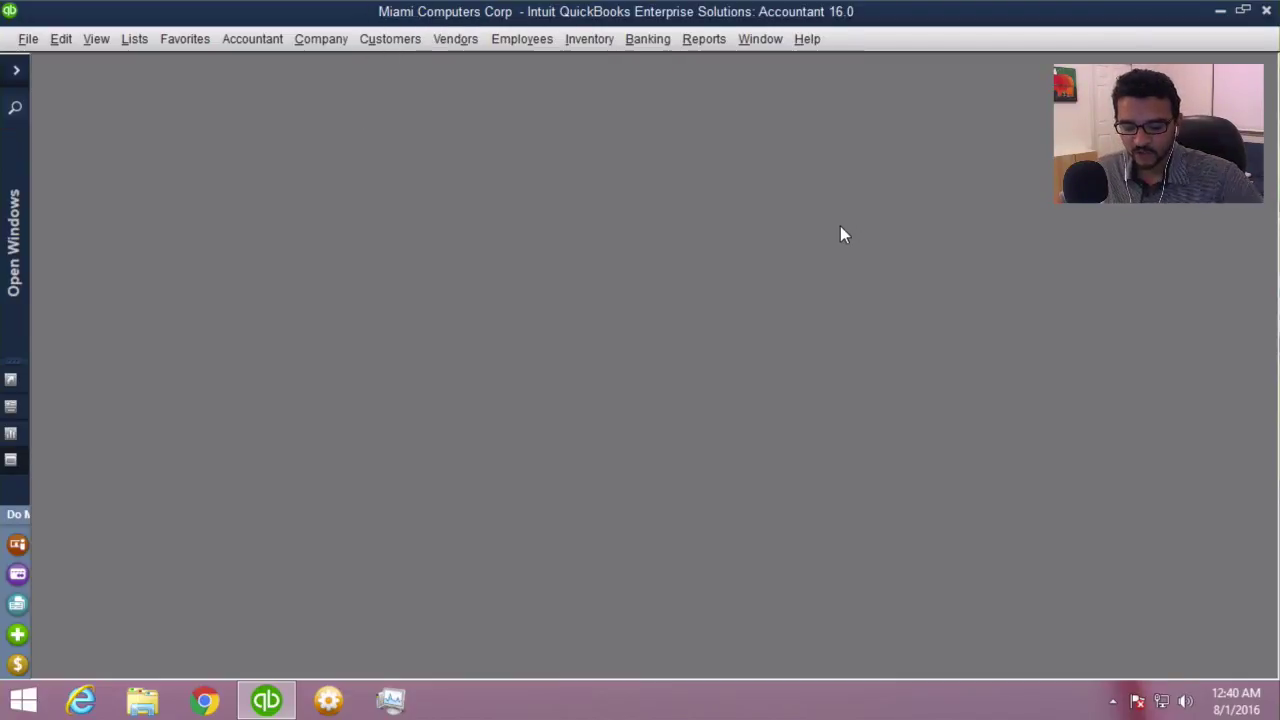
Open the Vendor Center using its access letters, and close it
{"action": "key", "text": "alt+n"}
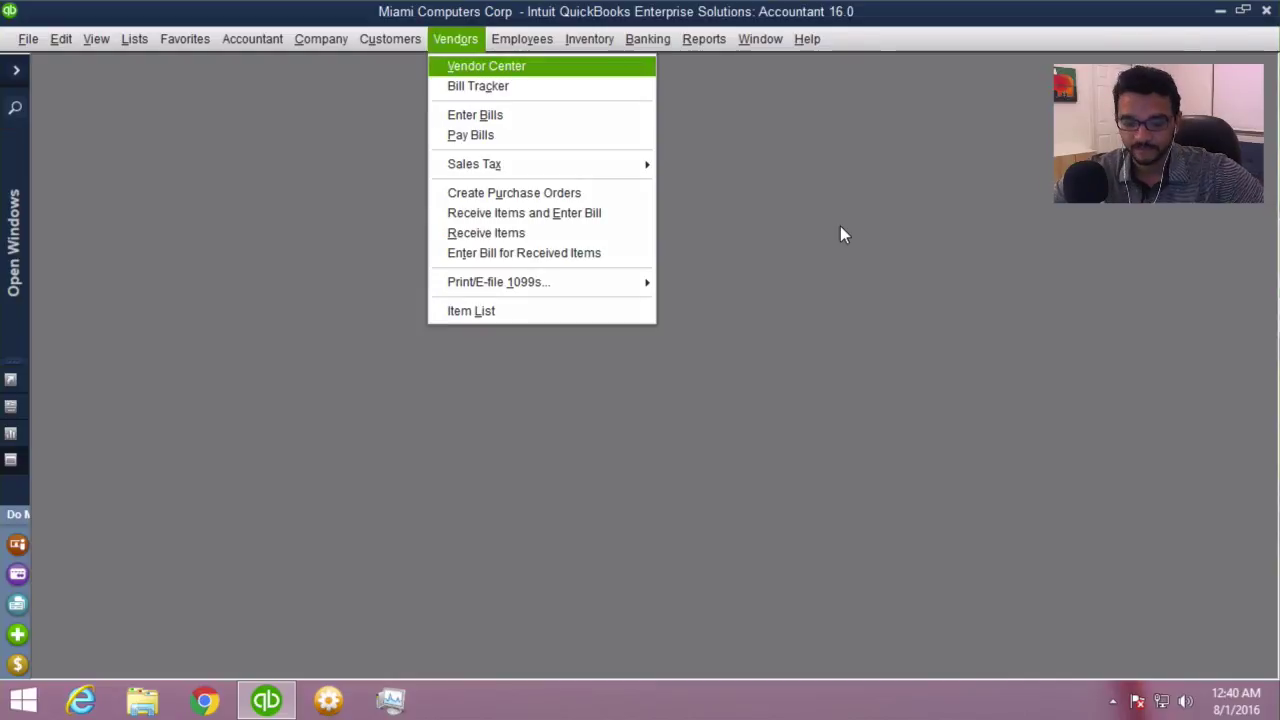
{"action": "key", "text": "Return"}
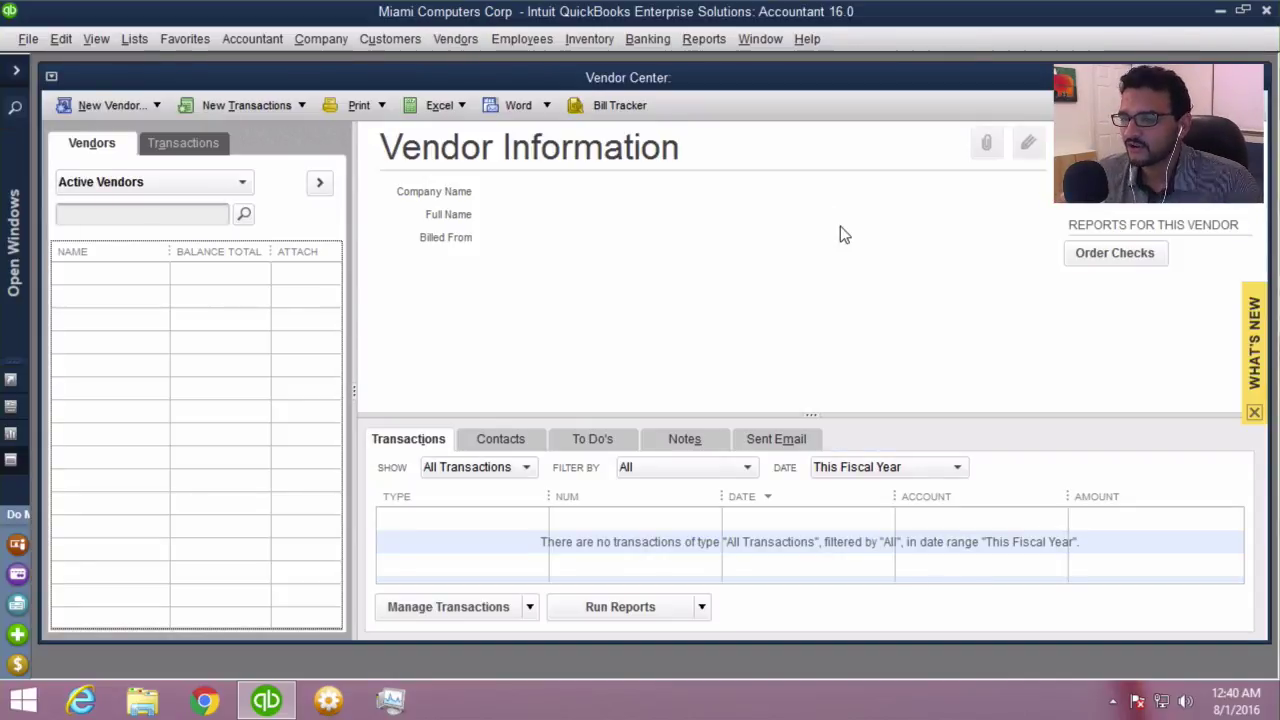
{"action": "key", "text": "Escape"}
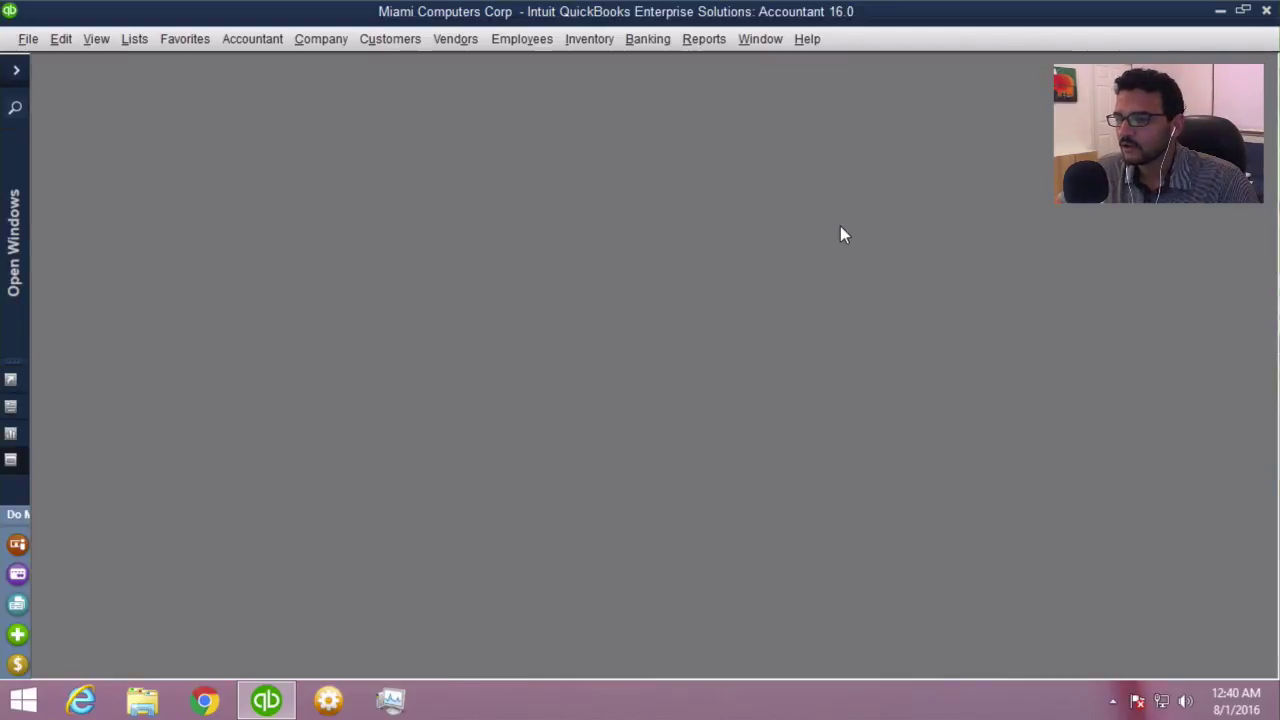